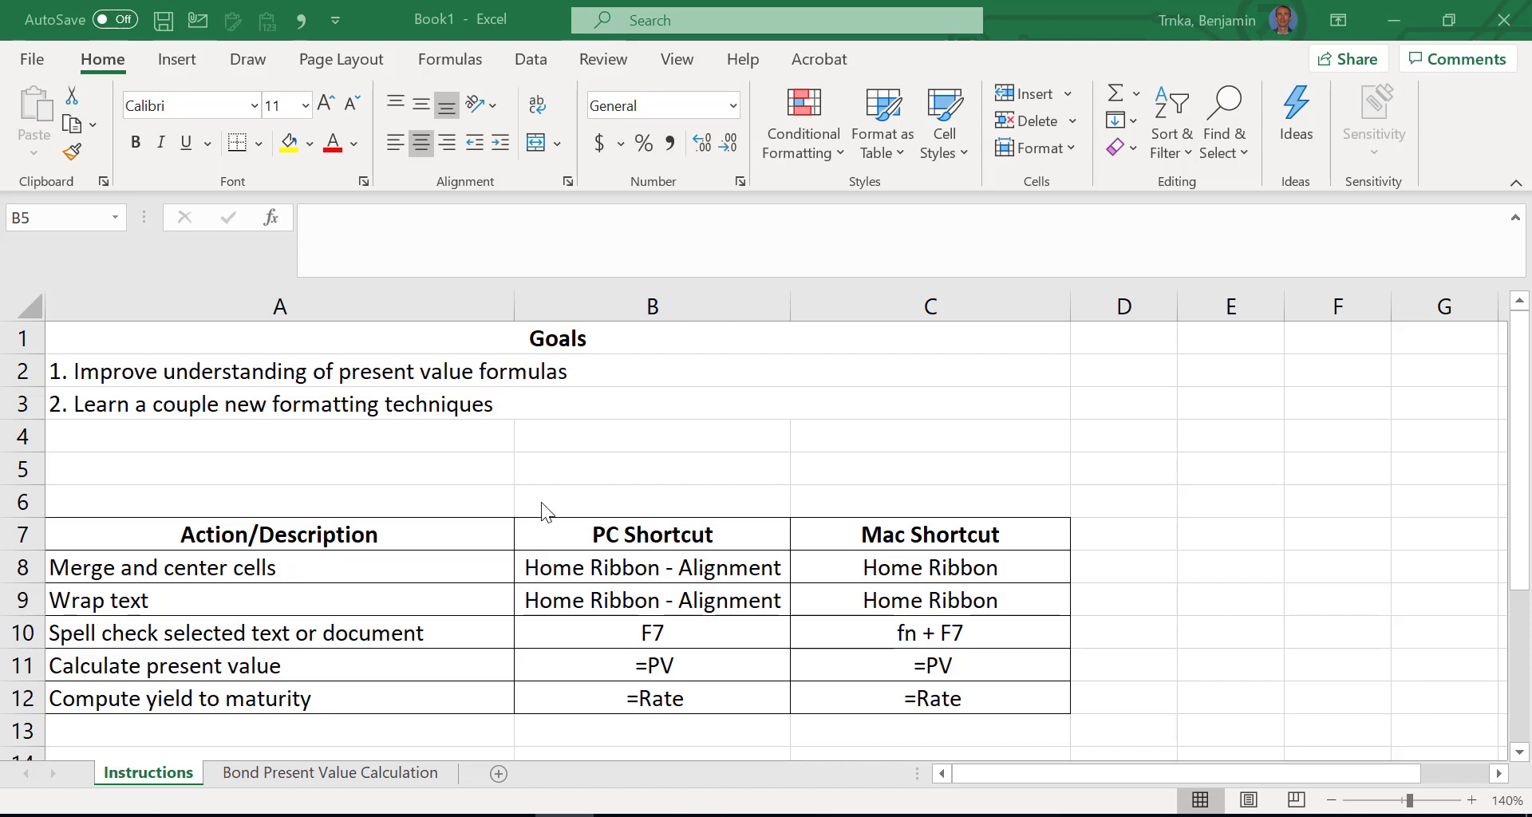
- Review the two goals and the listed formatting and present value actions on the Instructions sheet
{"action": "left_click", "coordinate": [311, 375]}
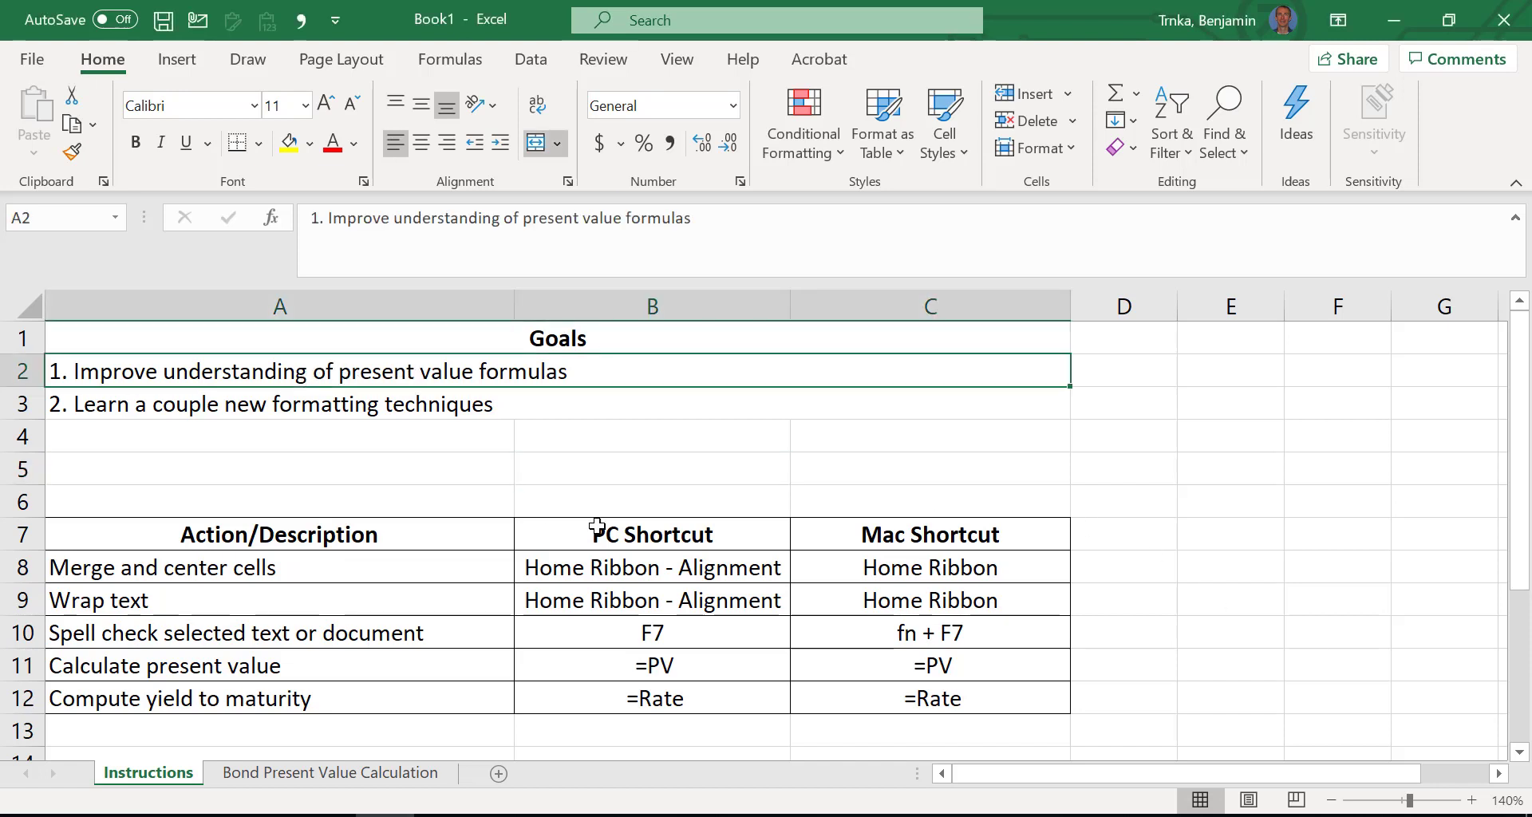
{"action": "key", "text": "Down"}
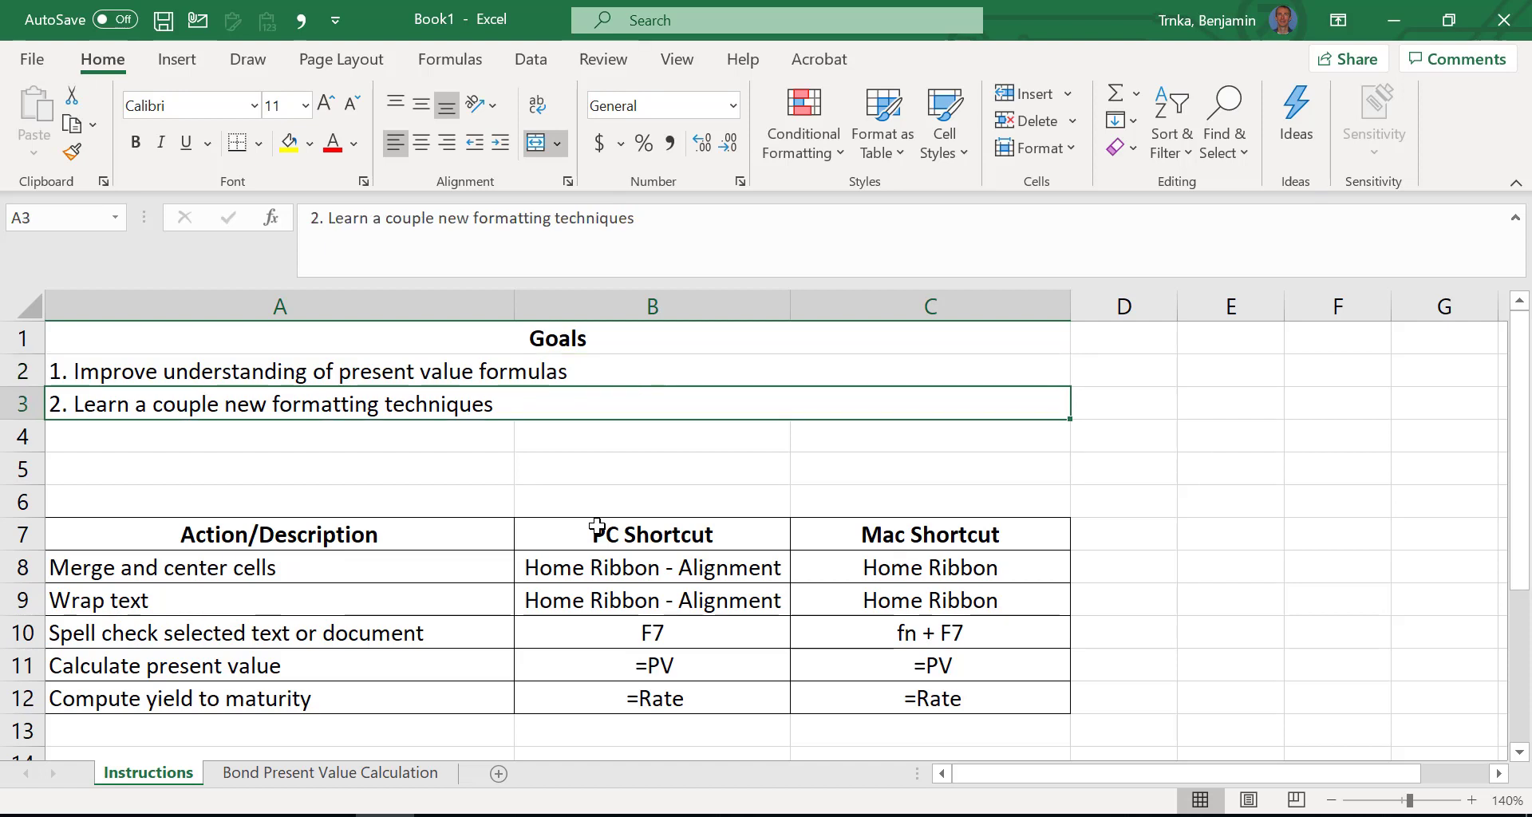
{"action": "key", "text": "Down"}
{"action": "key", "text": "Down"}
{"action": "key", "text": "Down"}
{"action": "key", "text": "Down"}
{"action": "key", "text": "Down"}
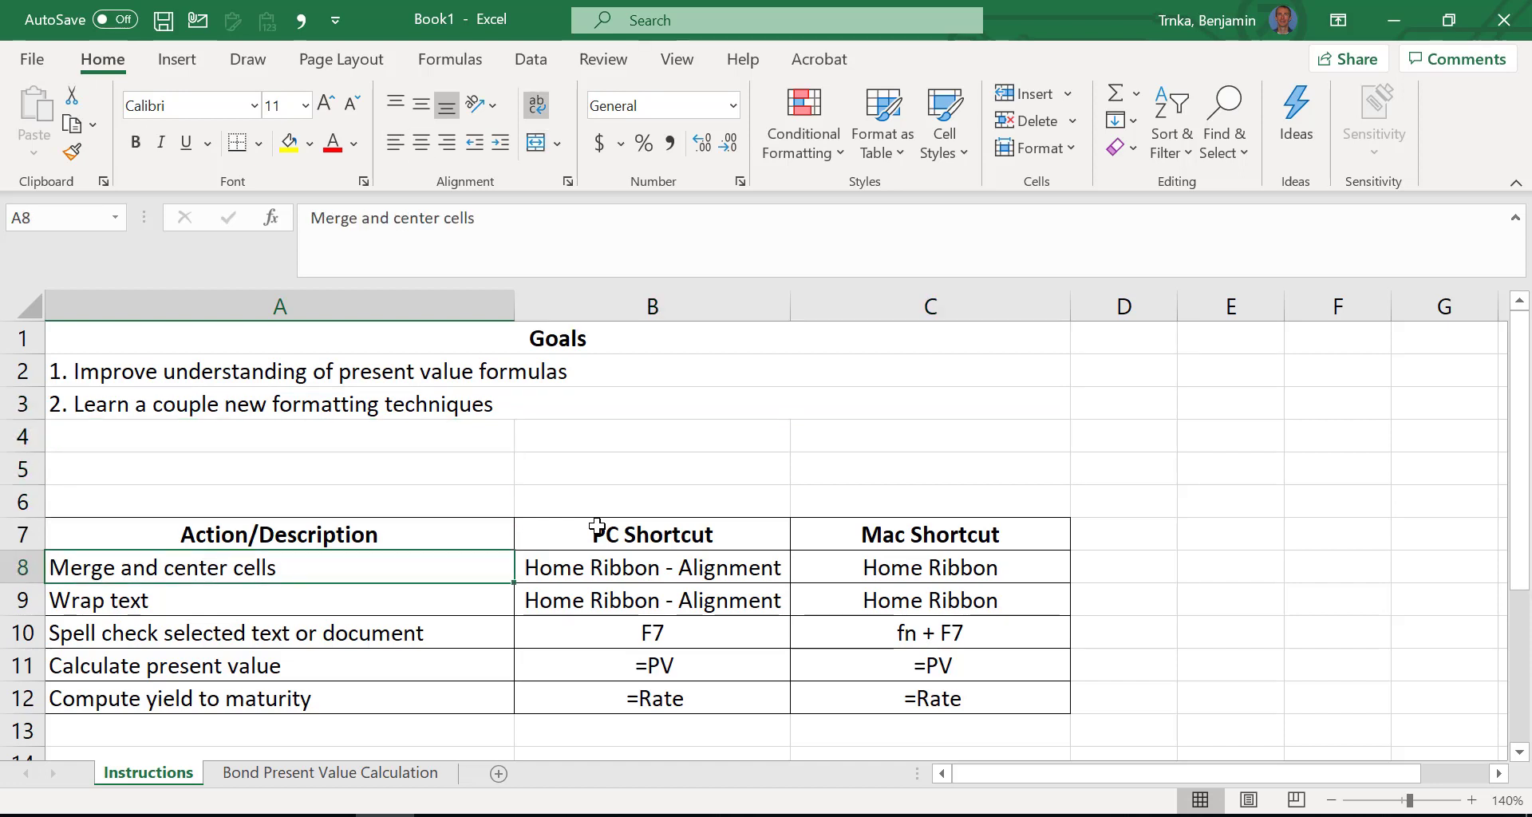
{"action": "key", "text": "Down"}
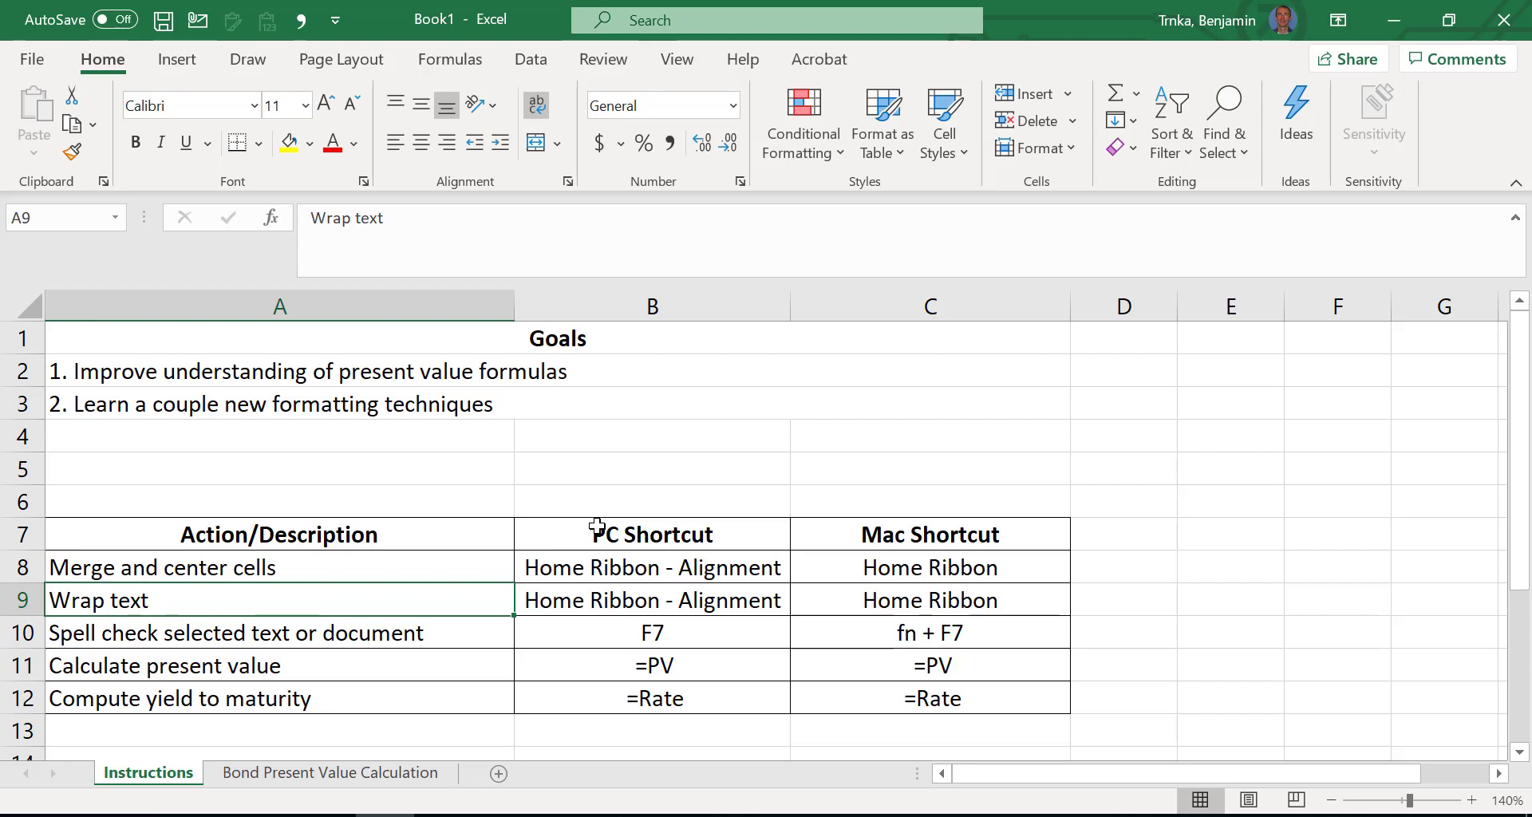
{"action": "key", "text": "Down"}
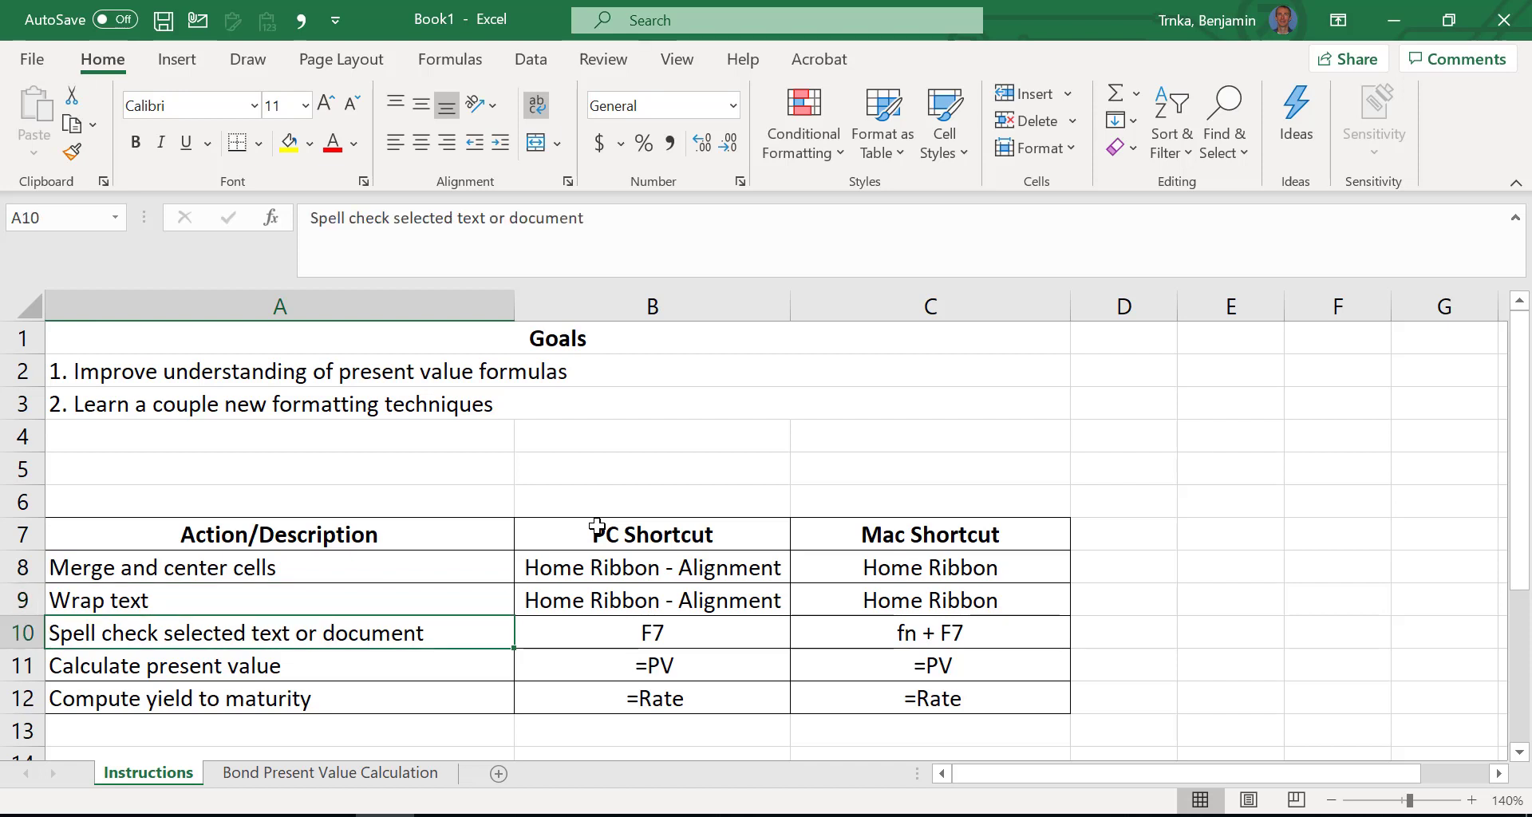
{"action": "key", "text": "Down"}
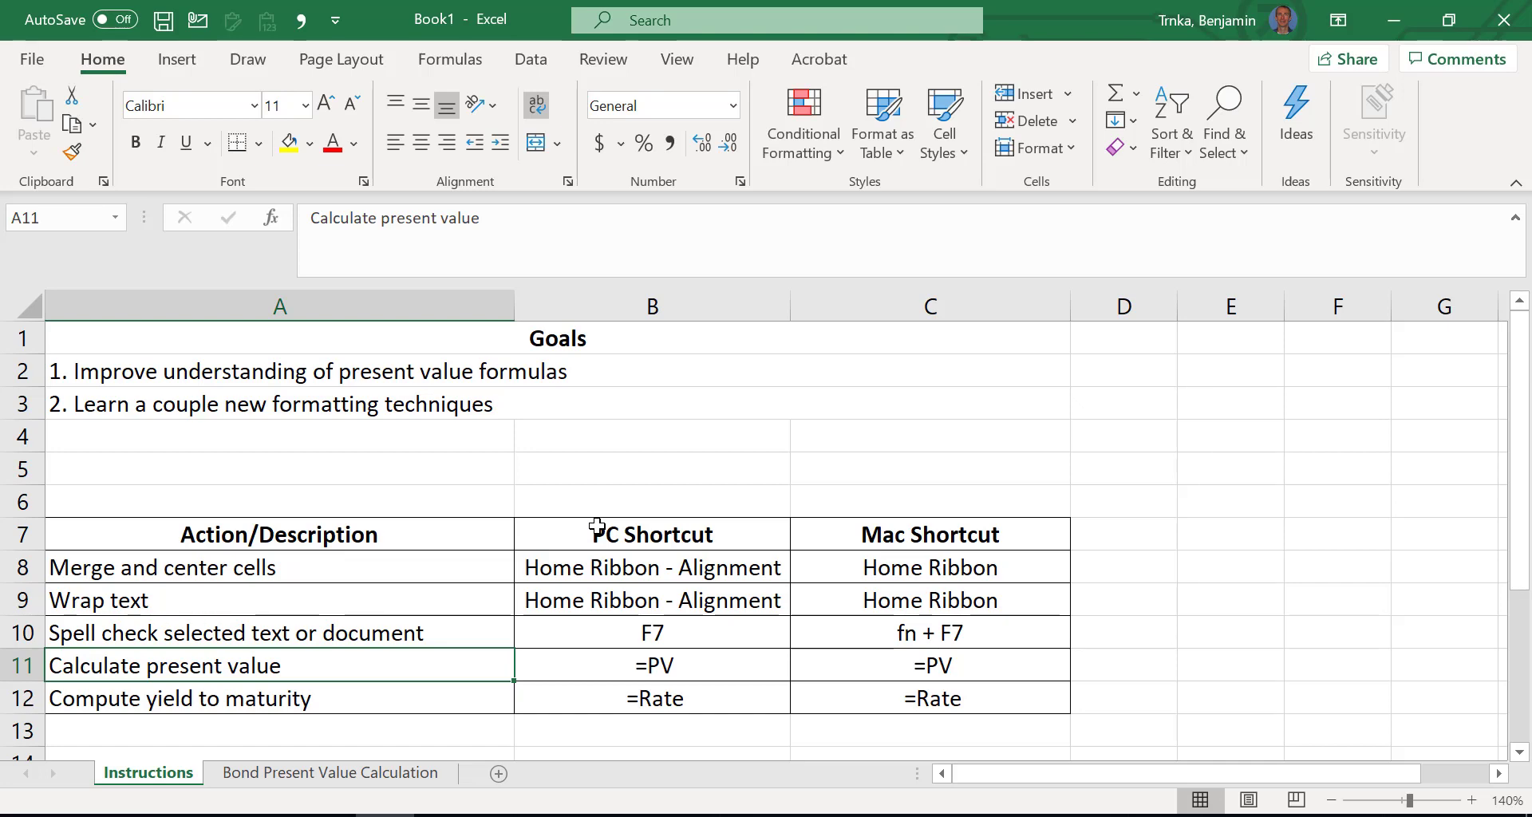
- Open the Bond Present Value Calculation sheet and read the full bond description in row 3
{"action": "left_click", "coordinate": [294, 776]}
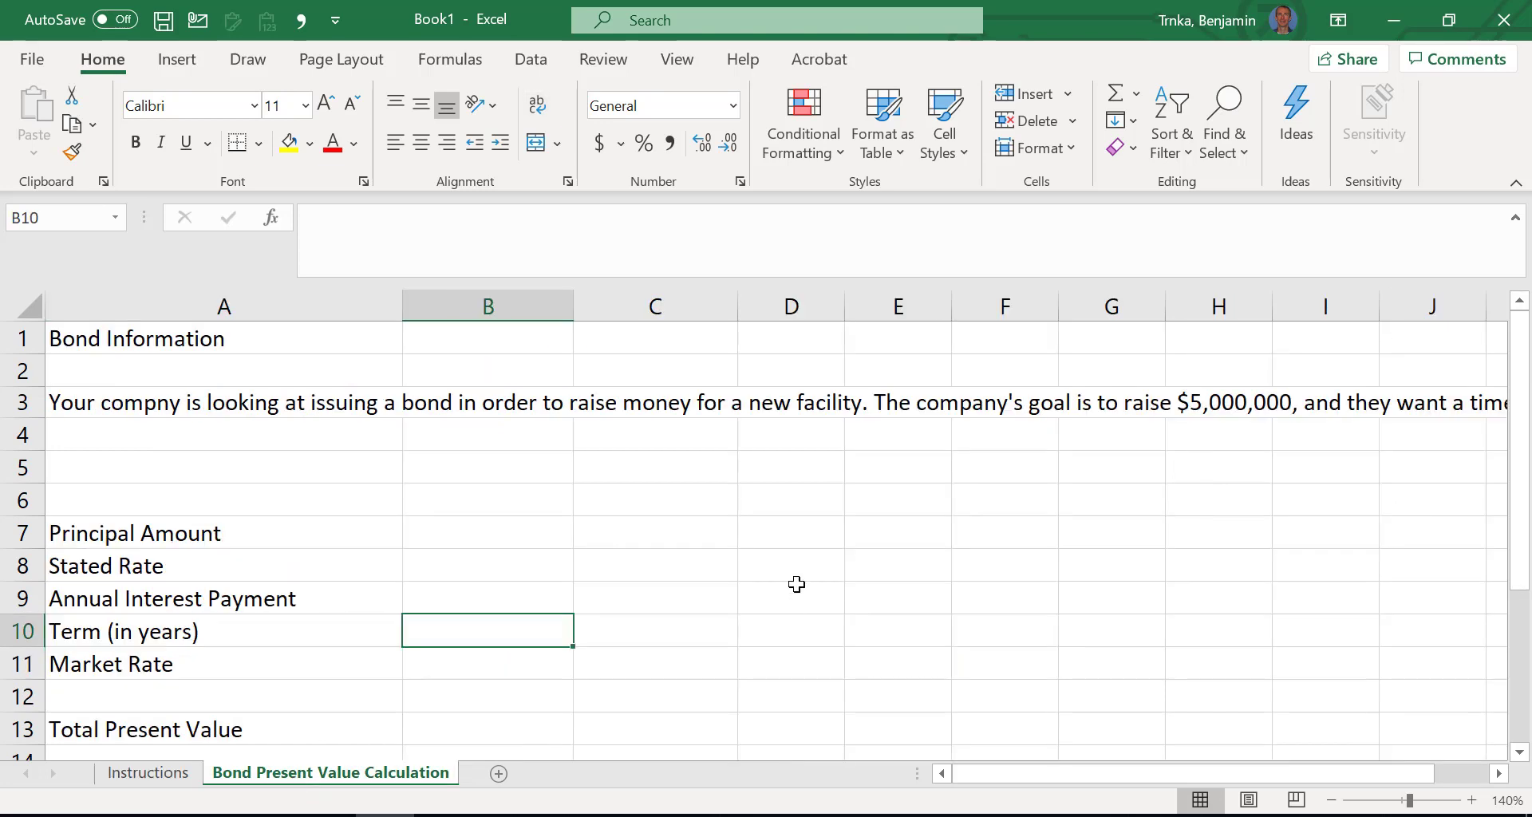
{"action": "left_click", "coordinate": [208, 455]}
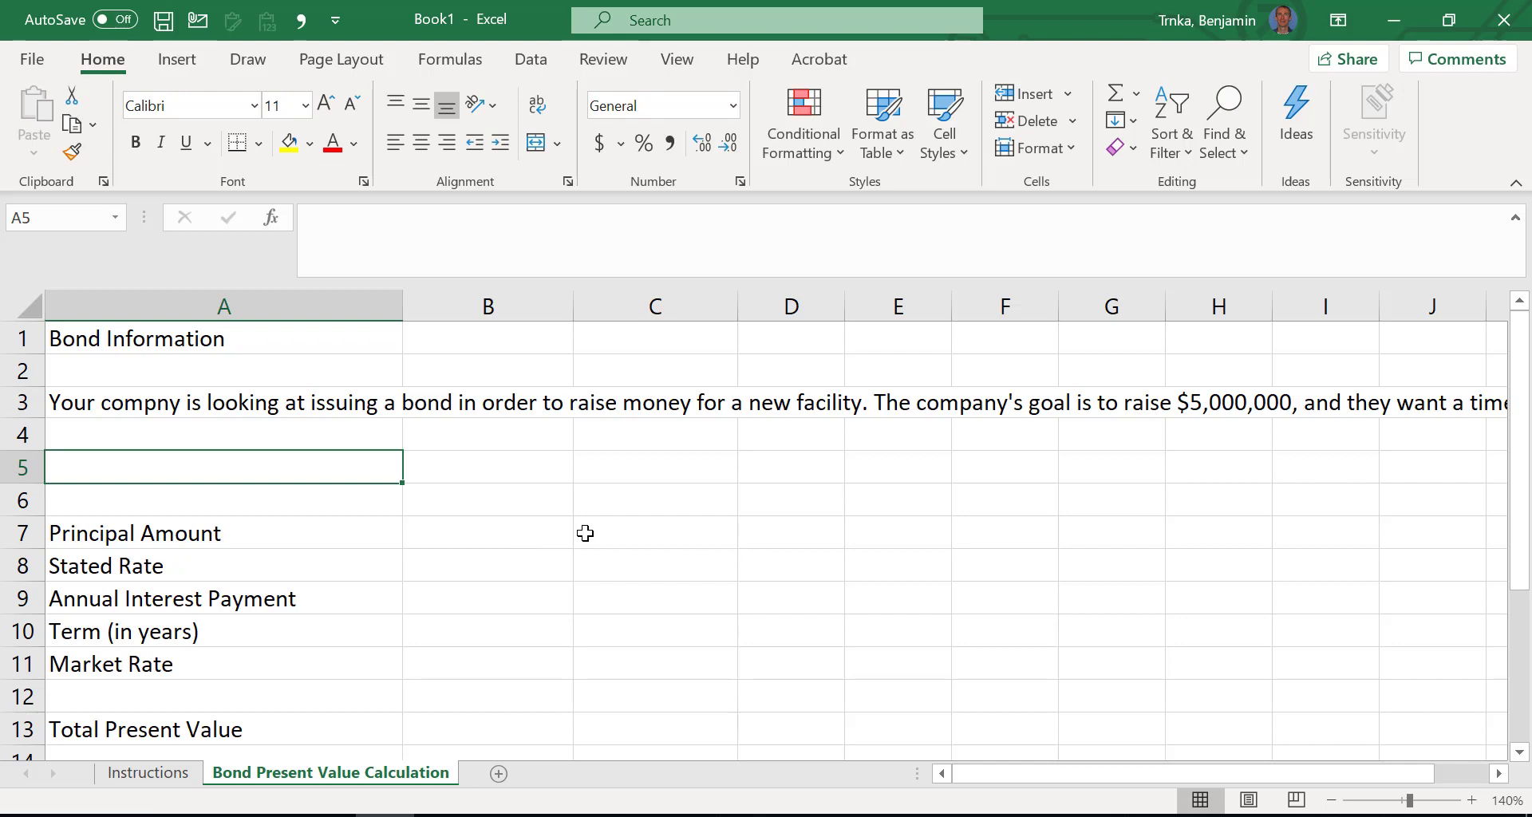
{"action": "scroll", "coordinate": [1095, 526], "scroll_direction": "right", "scroll_amount": 3}
{"action": "scroll", "coordinate": [1095, 526], "scroll_direction": "right", "scroll_amount": 5}
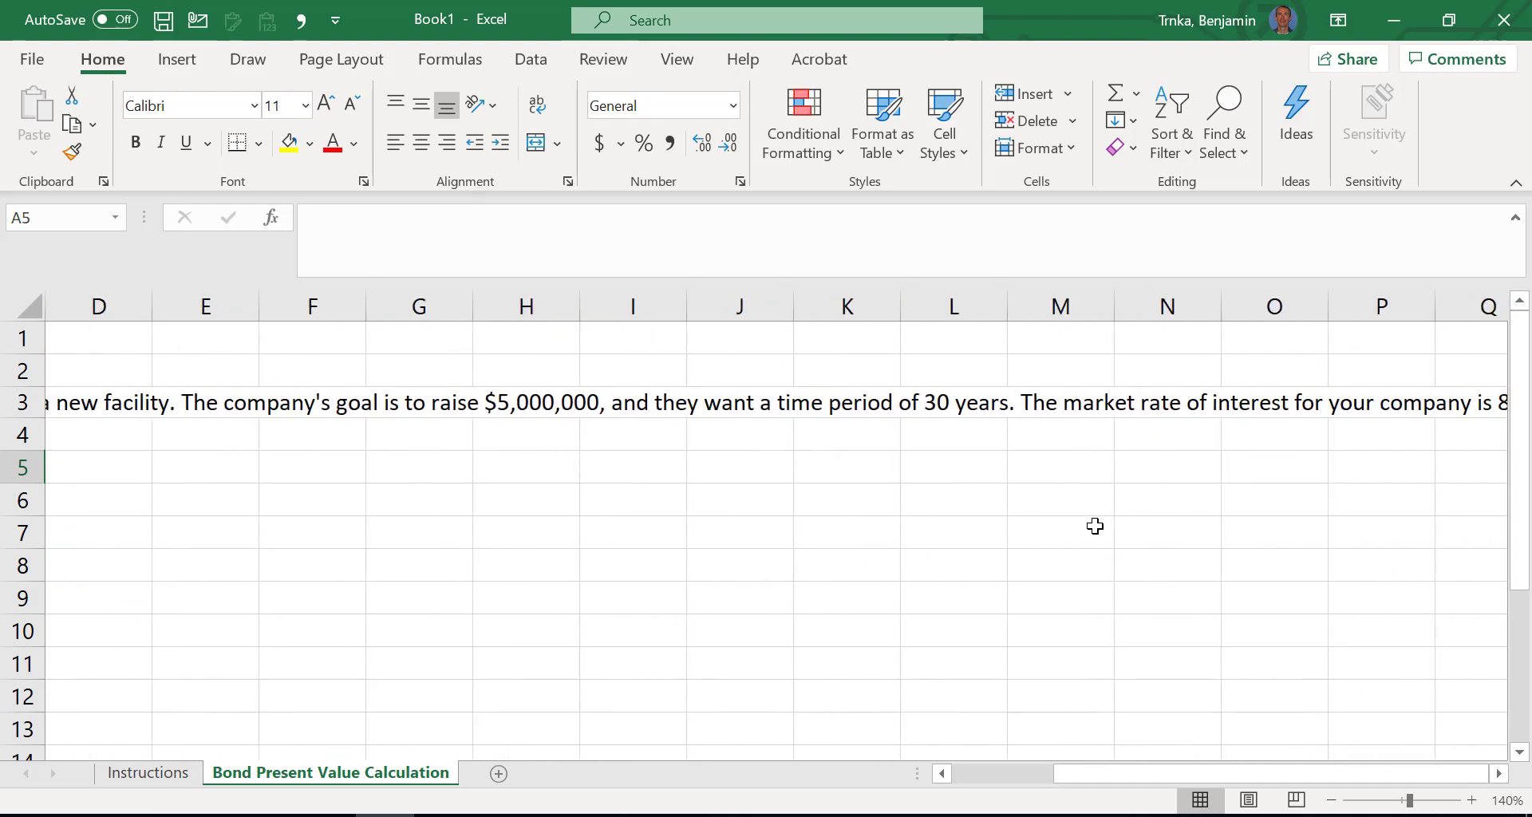
{"action": "scroll", "coordinate": [1095, 526], "scroll_direction": "right", "scroll_amount": 3}
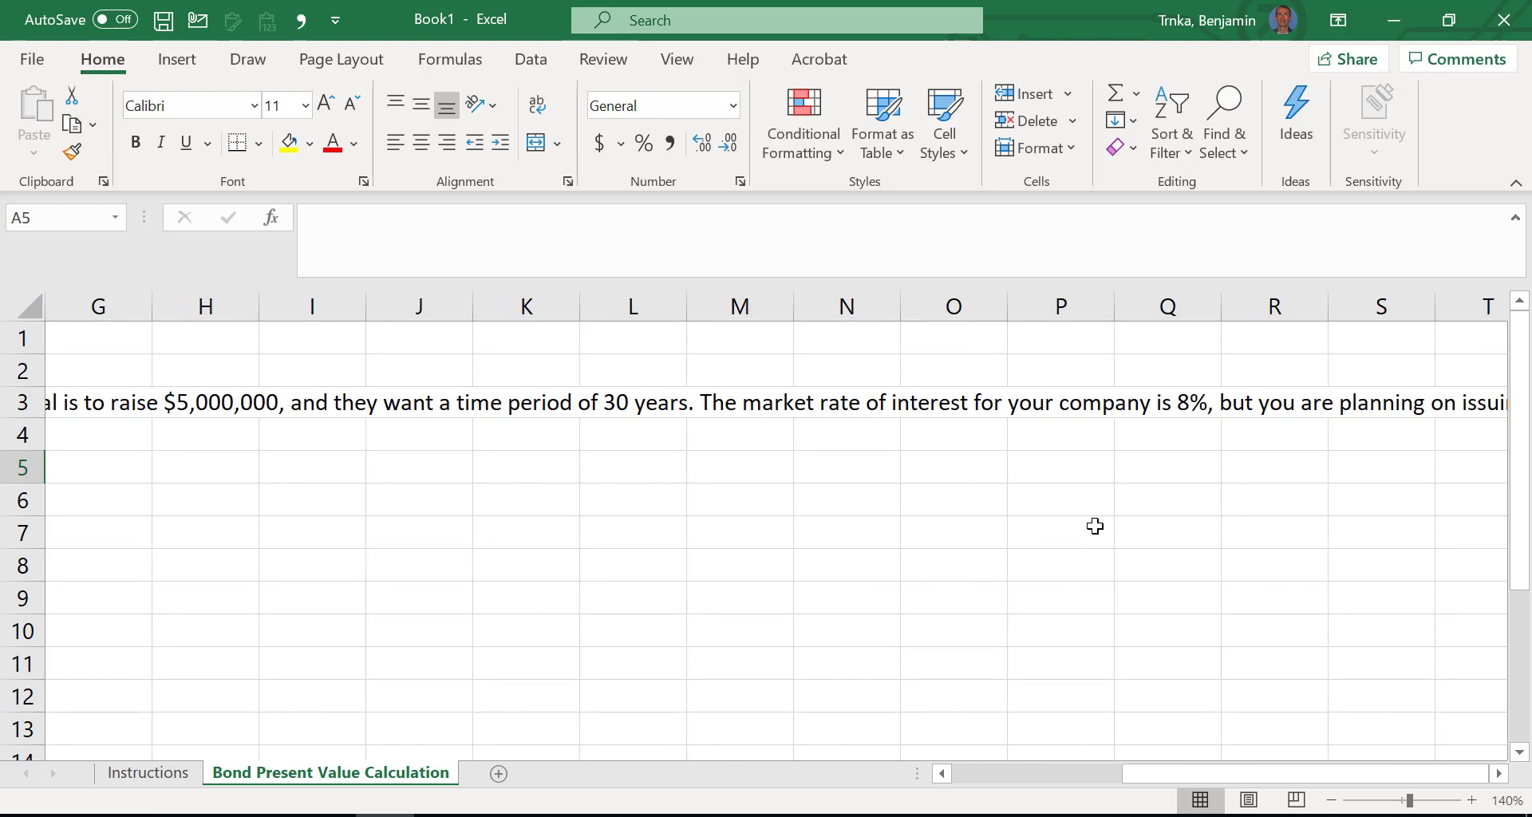
{"action": "scroll", "coordinate": [1095, 526], "scroll_direction": "right", "scroll_amount": 4}
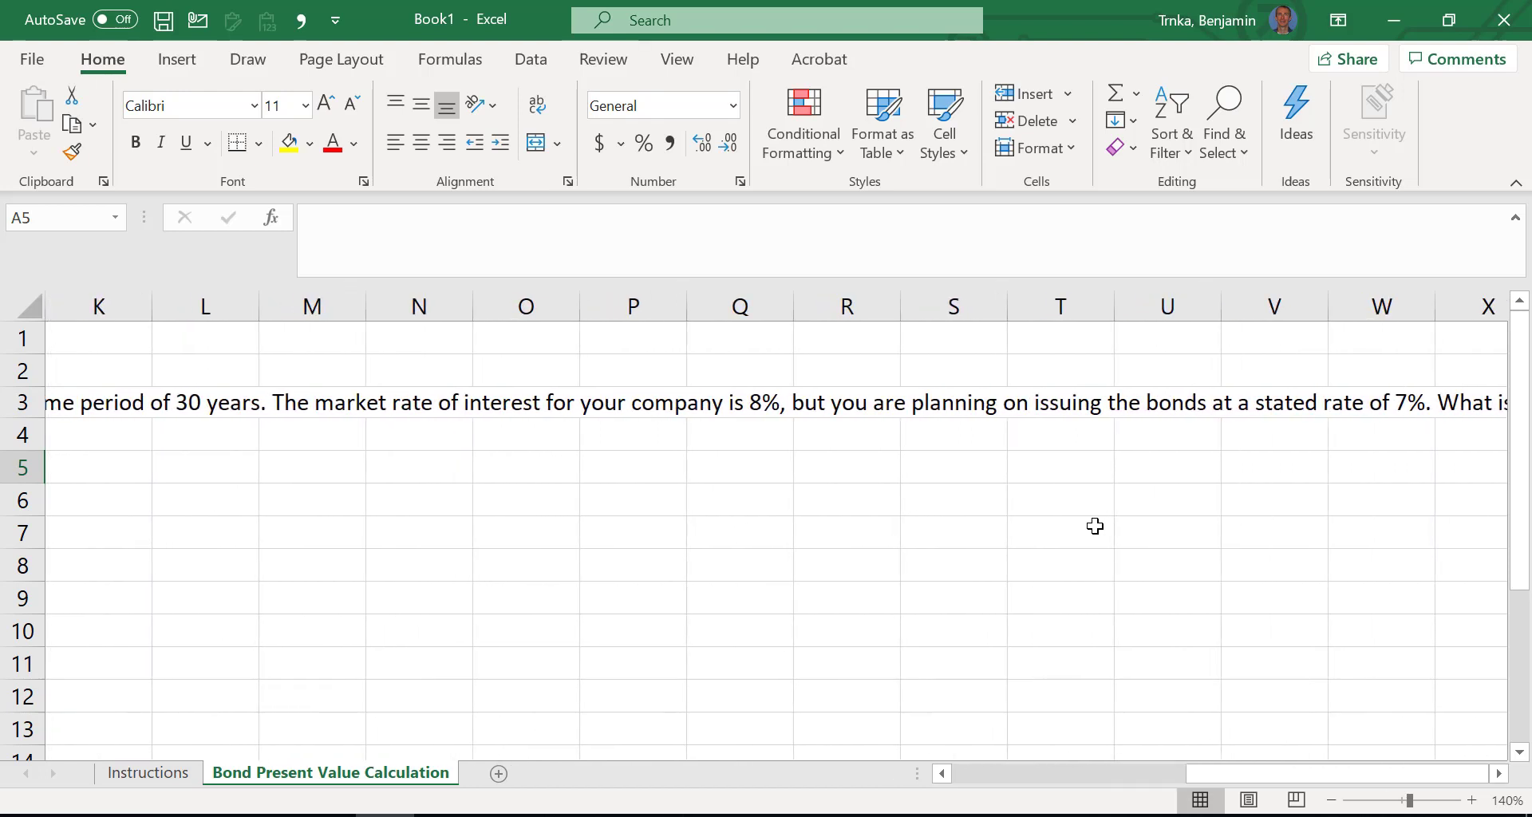
{"action": "scroll", "coordinate": [1095, 525], "scroll_direction": "right", "scroll_amount": 7}
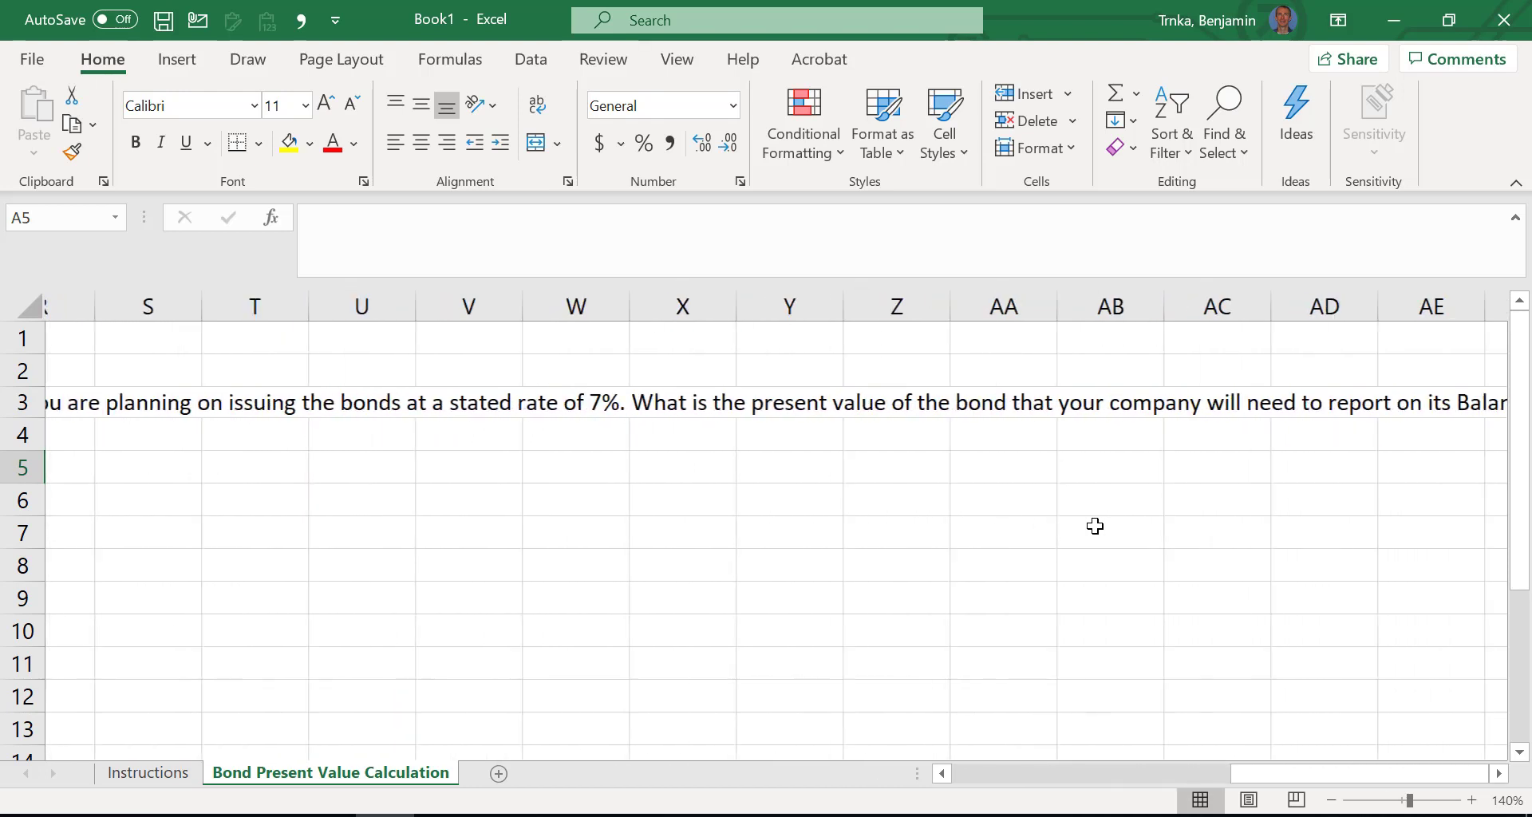
{"action": "scroll", "coordinate": [1095, 526], "scroll_direction": "right", "scroll_amount": 7}
{"action": "scroll", "coordinate": [1095, 526], "scroll_direction": "left", "scroll_amount": 19}
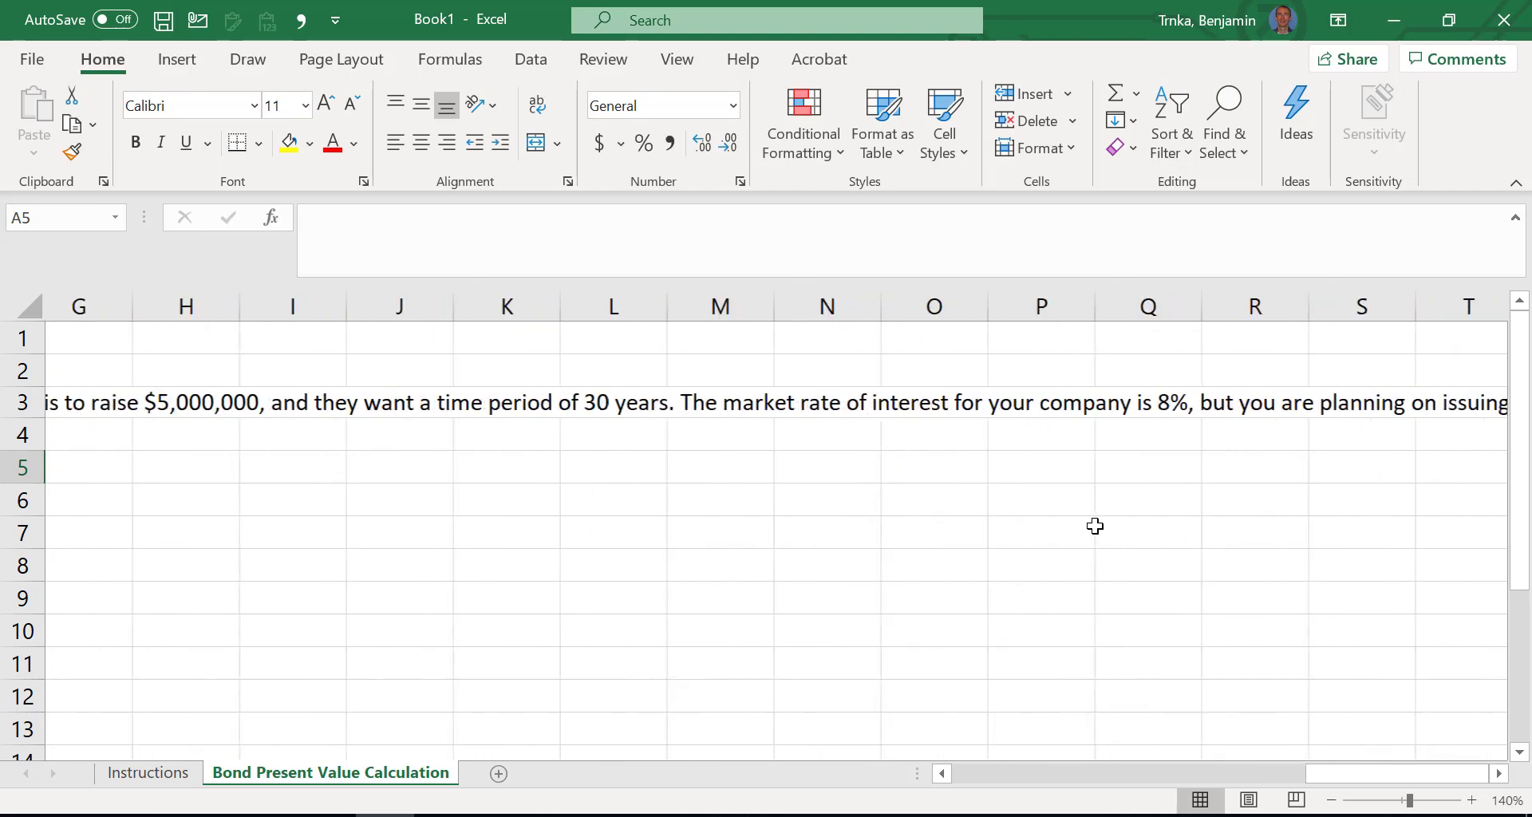
{"action": "scroll", "coordinate": [1095, 526], "scroll_direction": "left", "scroll_amount": 6}
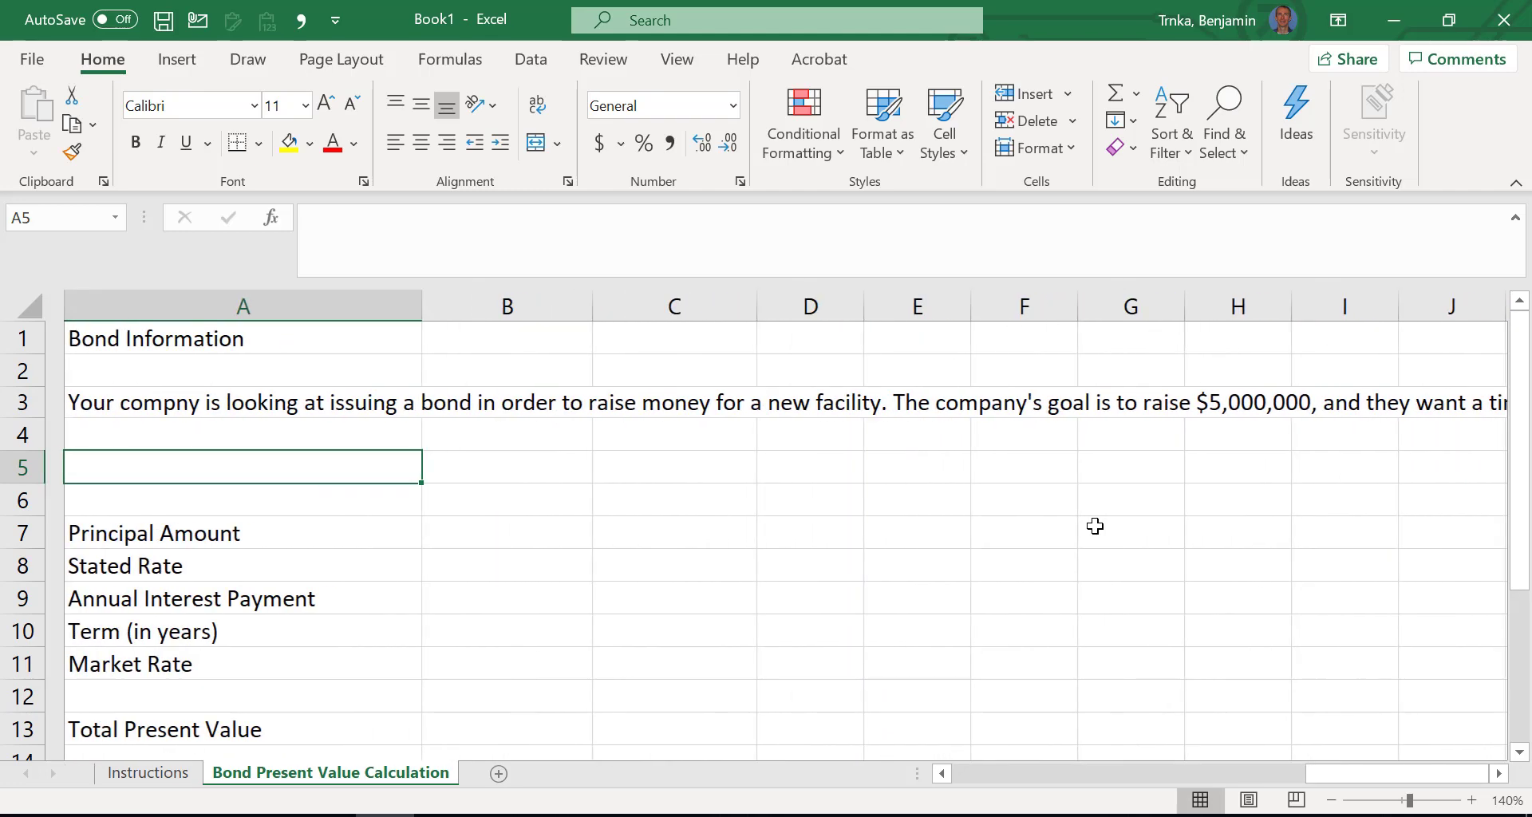
- Enter the test text "asdf" in B3 beside the overflowing bond description, and delete it again
{"action": "left_click", "coordinate": [285, 411]}
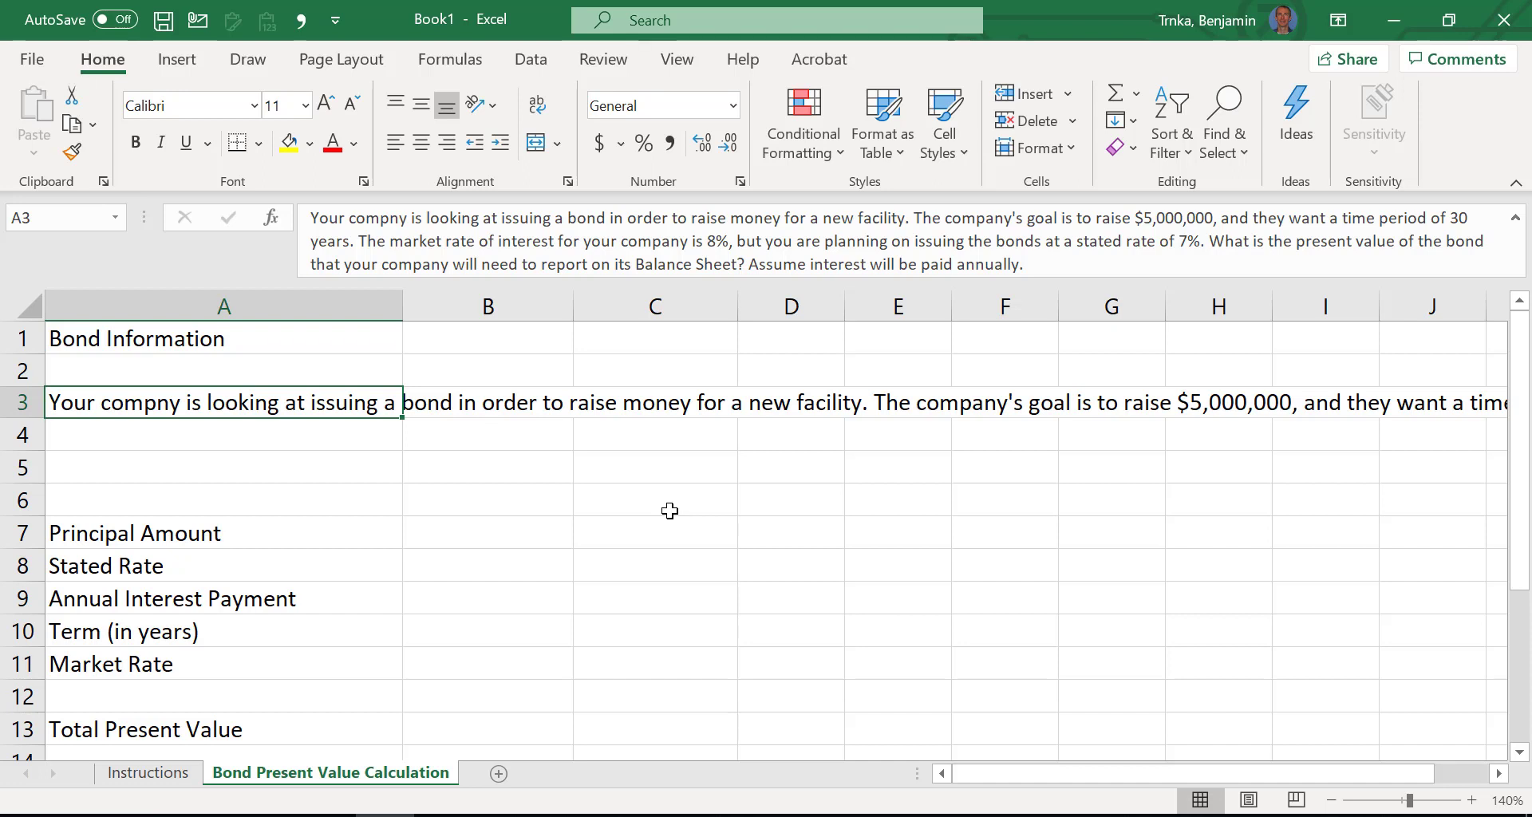
{"action": "key", "text": "Right"}
{"action": "key", "text": "Left"}
{"action": "key", "text": "Right"}
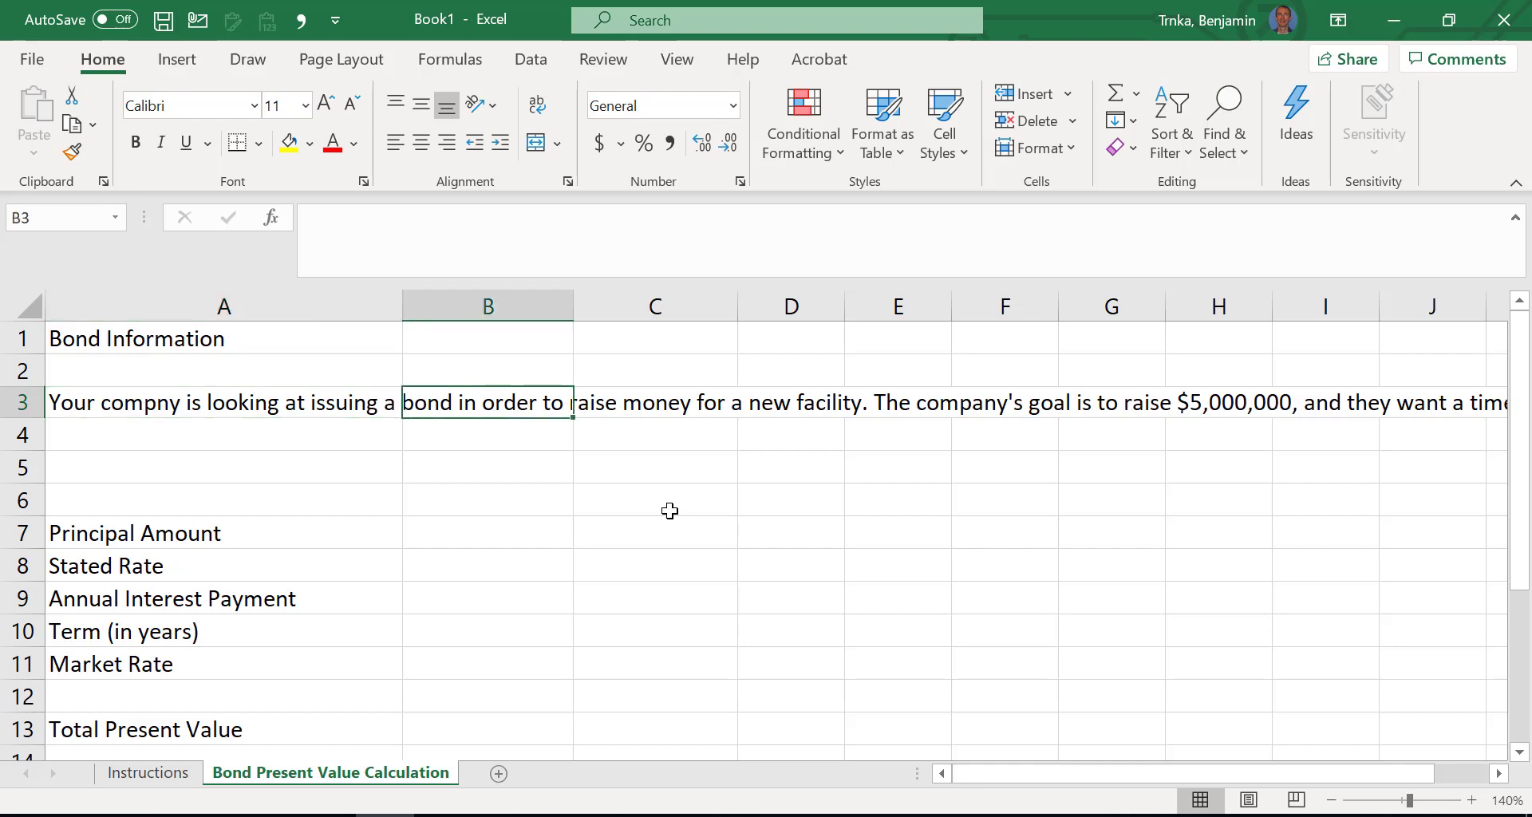
{"action": "key", "text": "Left"}
{"action": "key", "text": "Right"}
{"action": "type", "text": "asdf"}
{"action": "key", "text": "Return"}
{"action": "key", "text": "Left"}
{"action": "key", "text": "Up"}
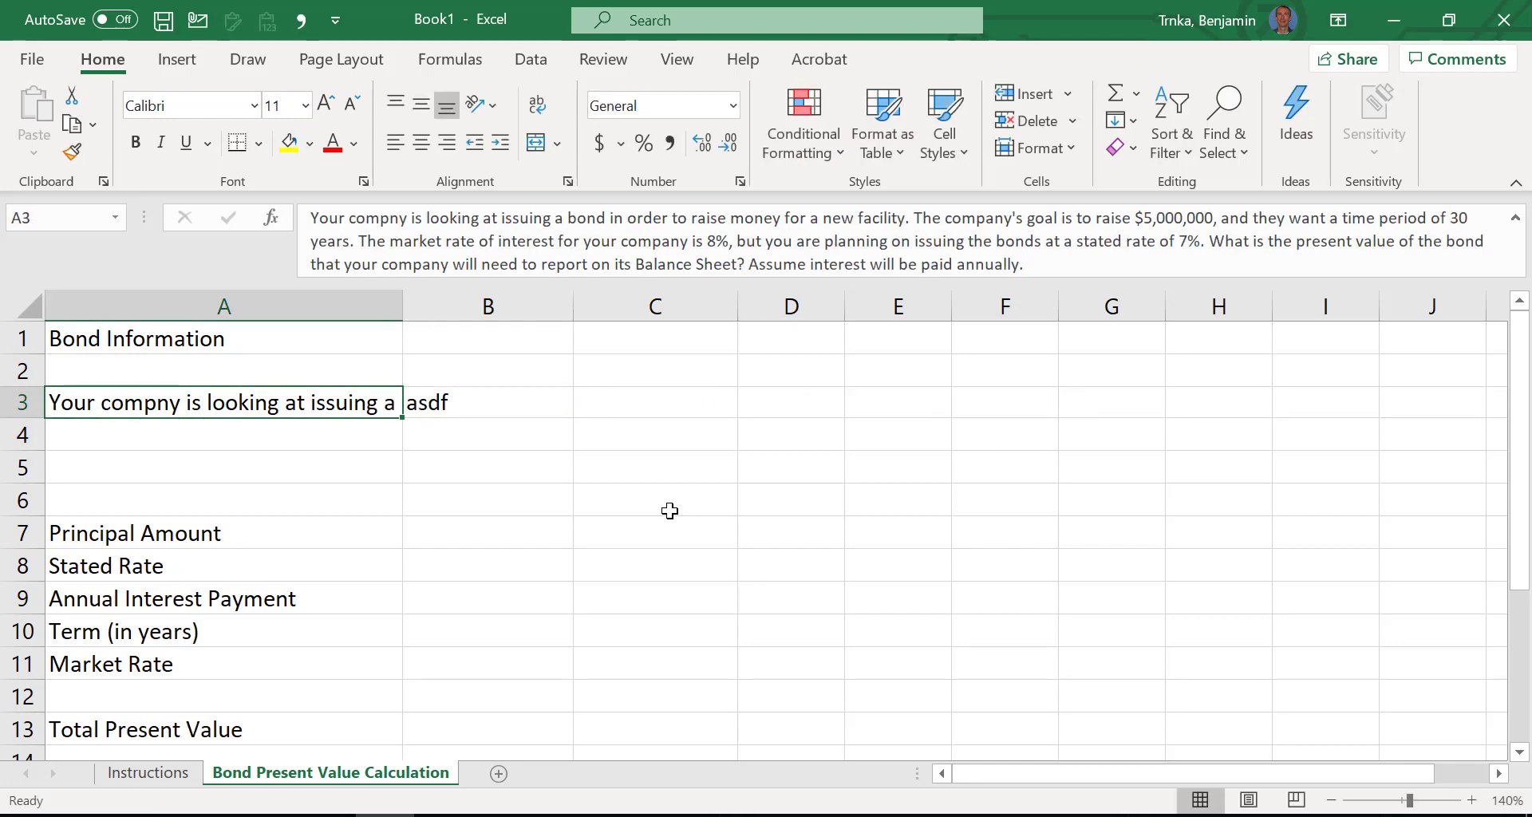
{"action": "key", "text": "Right"}
{"action": "key", "text": "Delete"}
{"action": "key", "text": "Left"}
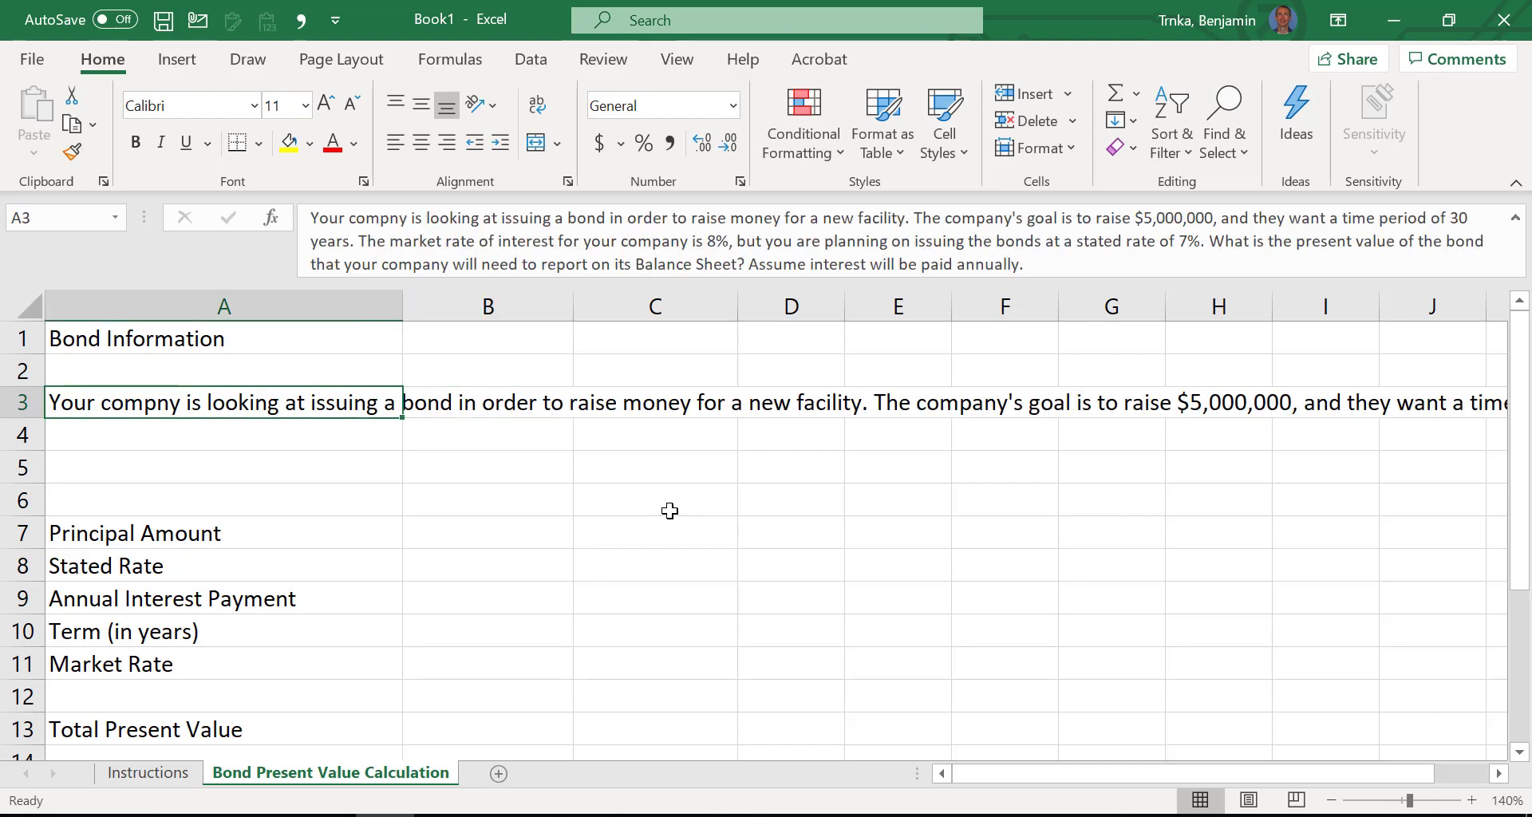
- Merge and center the bond description across the range A3:J5
{"action": "key", "text": "shift+Down"}
{"action": "key", "text": "shift+Down"}
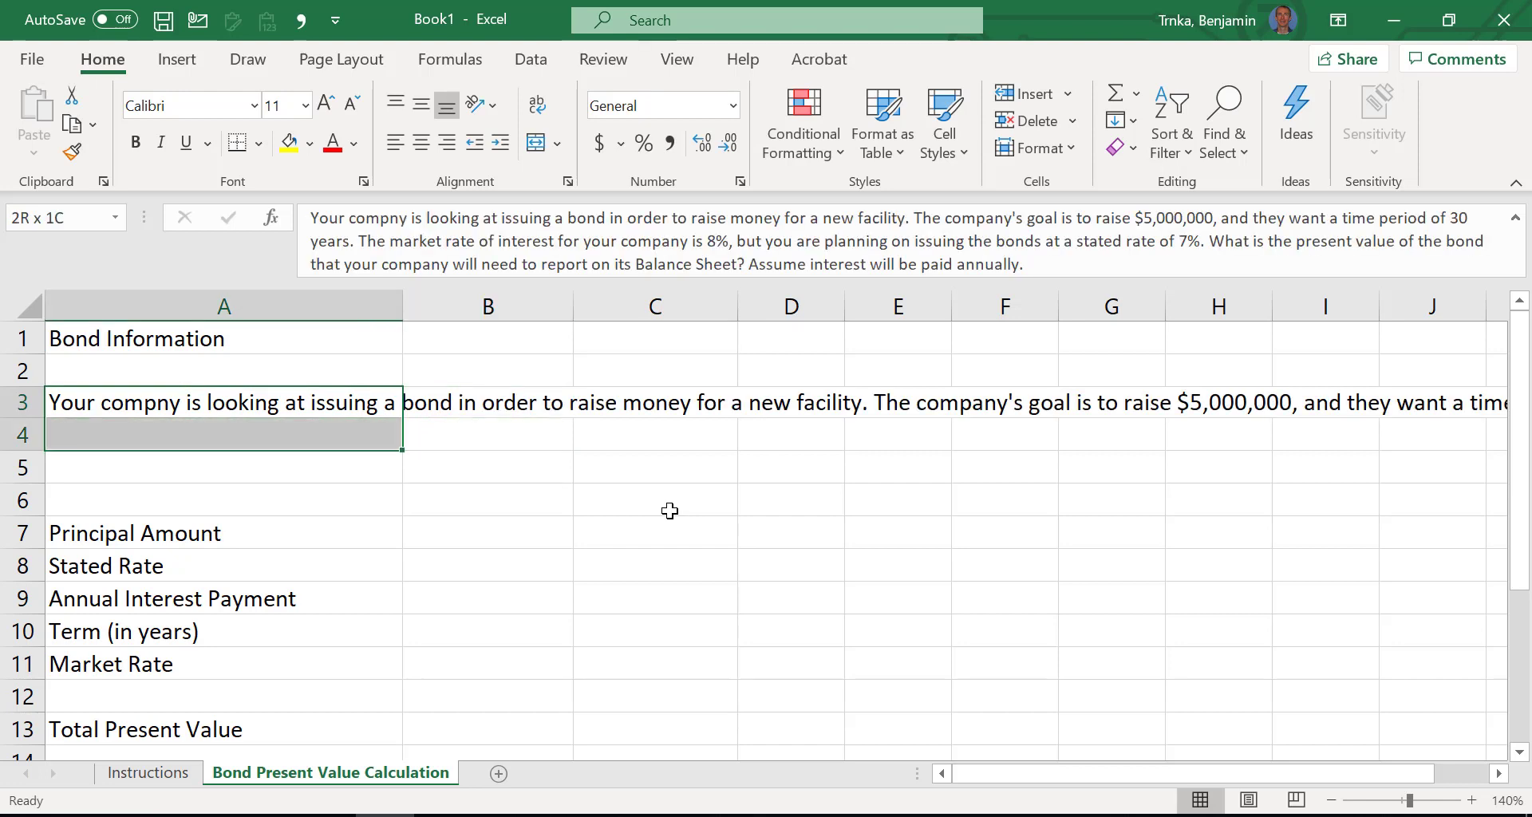
{"action": "key", "text": "shift+Right"}
{"action": "key", "text": "shift+Right"}
{"action": "key", "text": "shift+Right"}
{"action": "key", "text": "shift+Right"}
{"action": "key", "text": "shift+Right"}
{"action": "key", "text": "shift+Right"}
{"action": "key", "text": "shift+Right"}
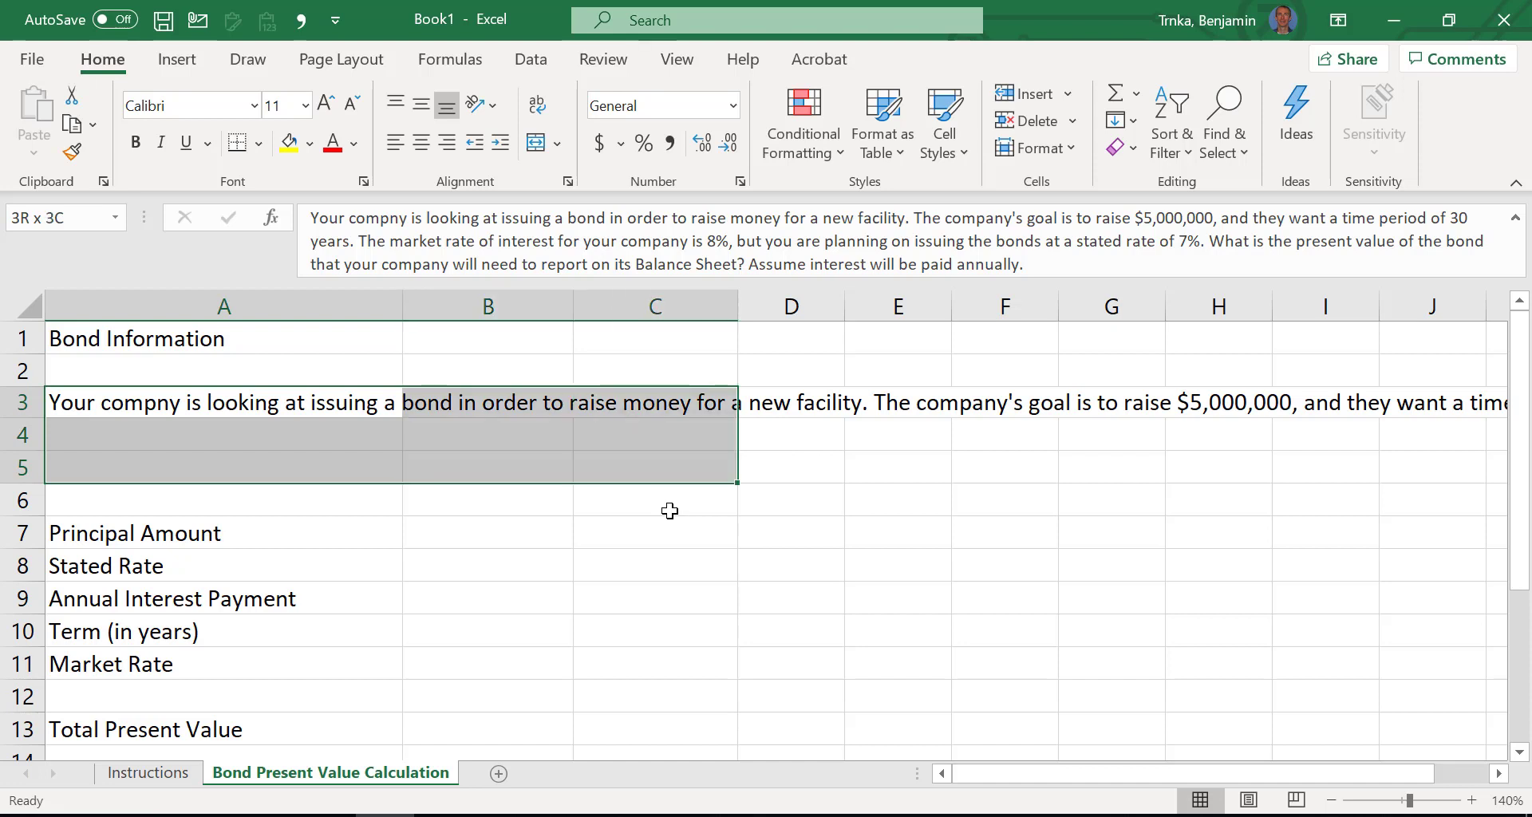
{"action": "key", "text": "shift+Right"}
{"action": "key", "text": "shift+Right"}
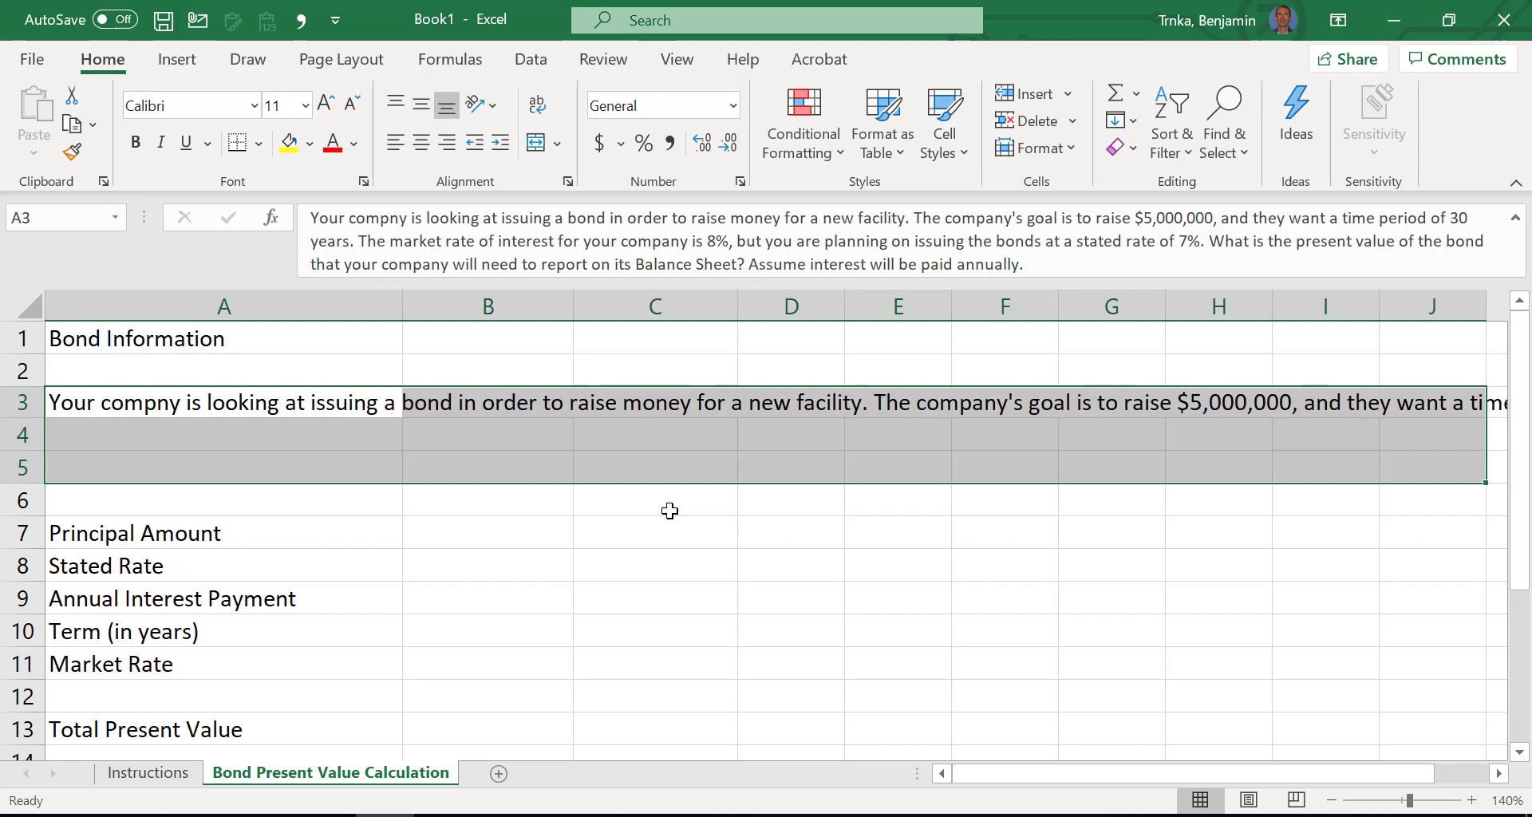
{"action": "left_click", "coordinate": [538, 144]}
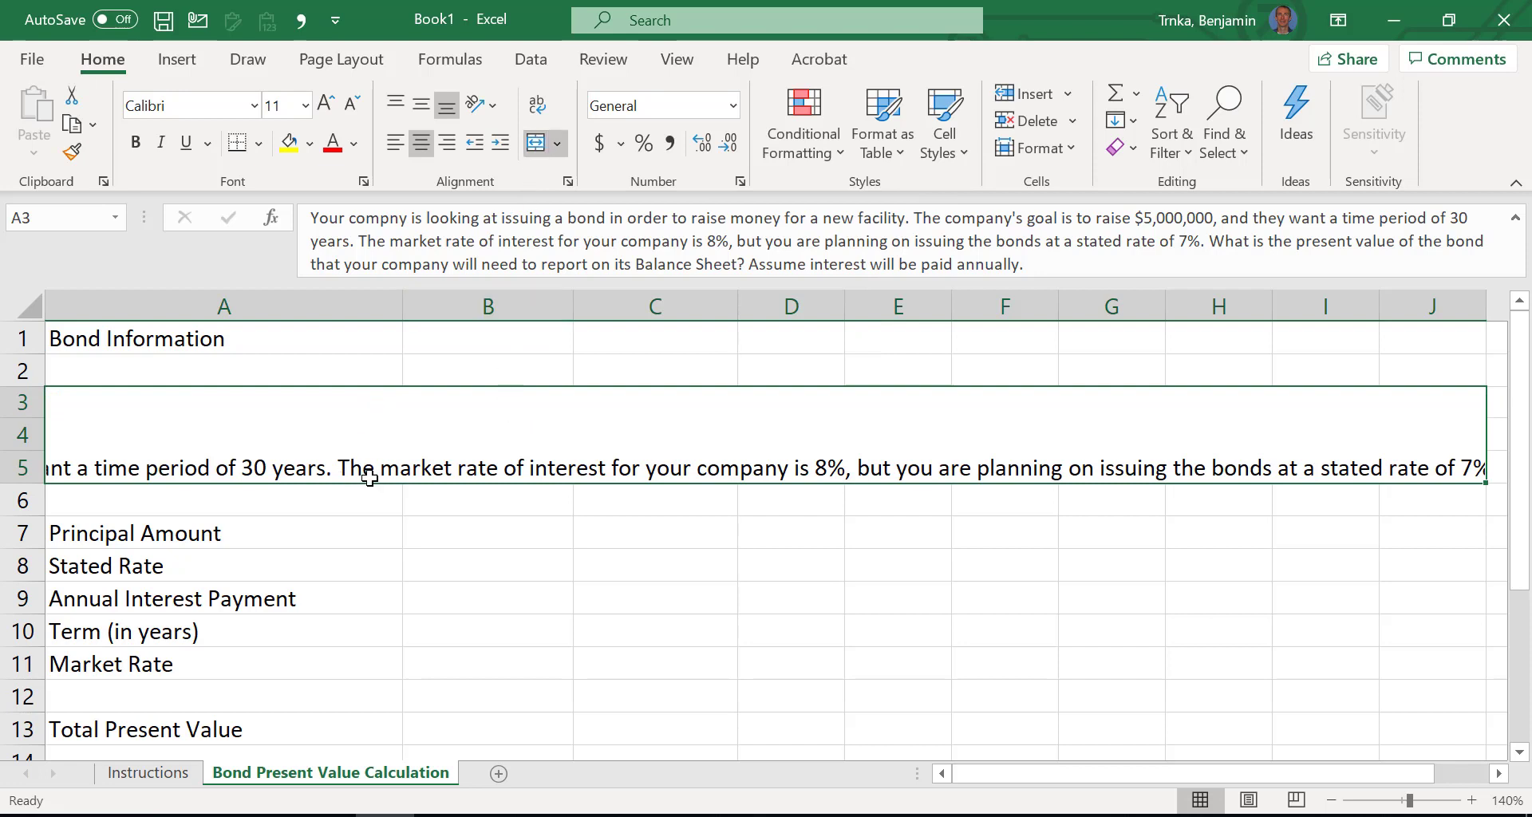
- Wrap the text of the merged bond description in A3:J5 and align it left
{"action": "key", "text": "Up"}
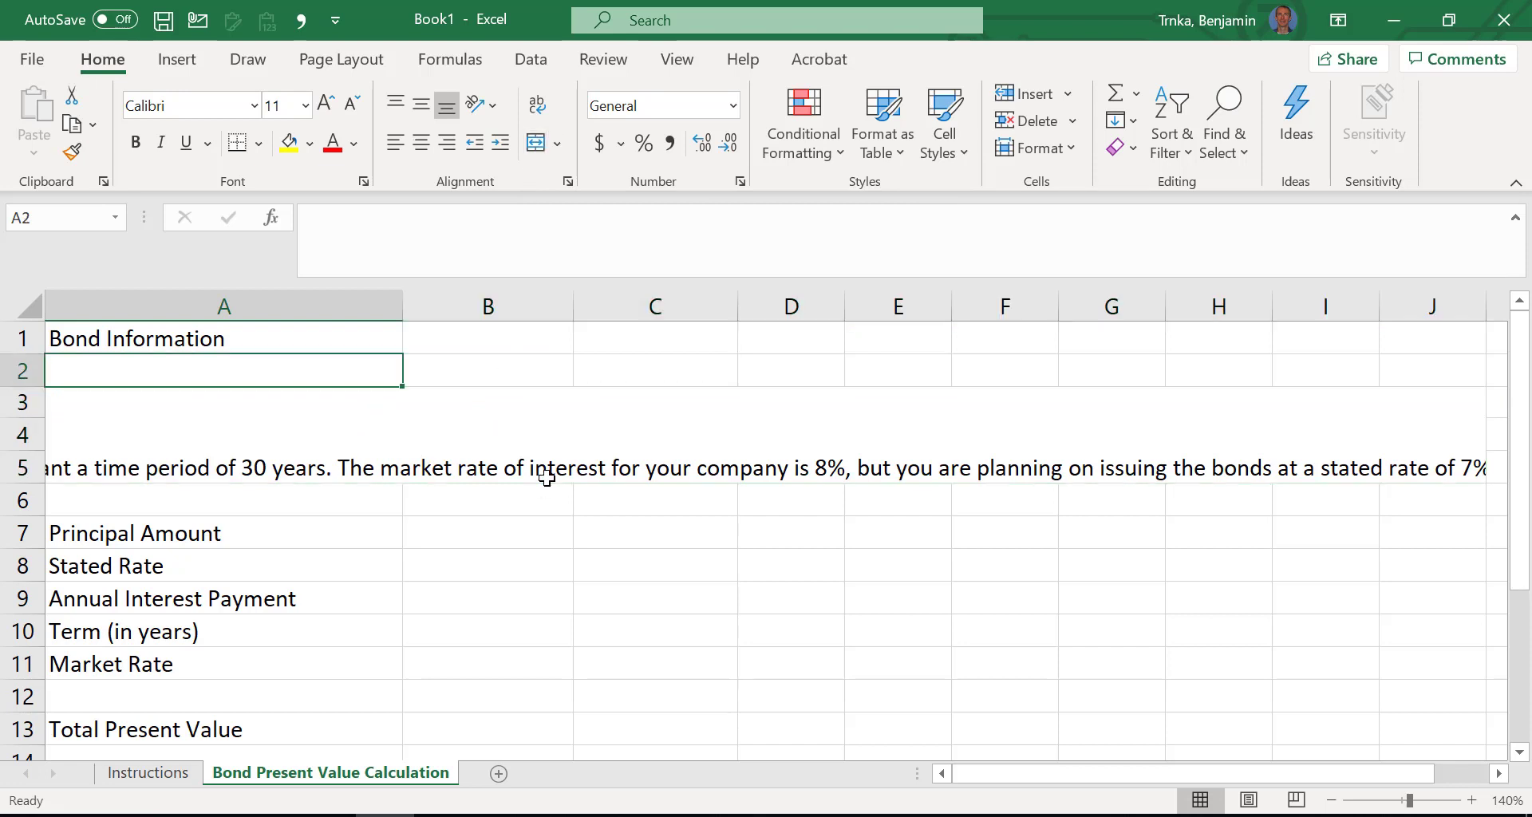
{"action": "key", "text": "Right"}
{"action": "key", "text": "Right"}
{"action": "key", "text": "Right"}
{"action": "key", "text": "Down"}
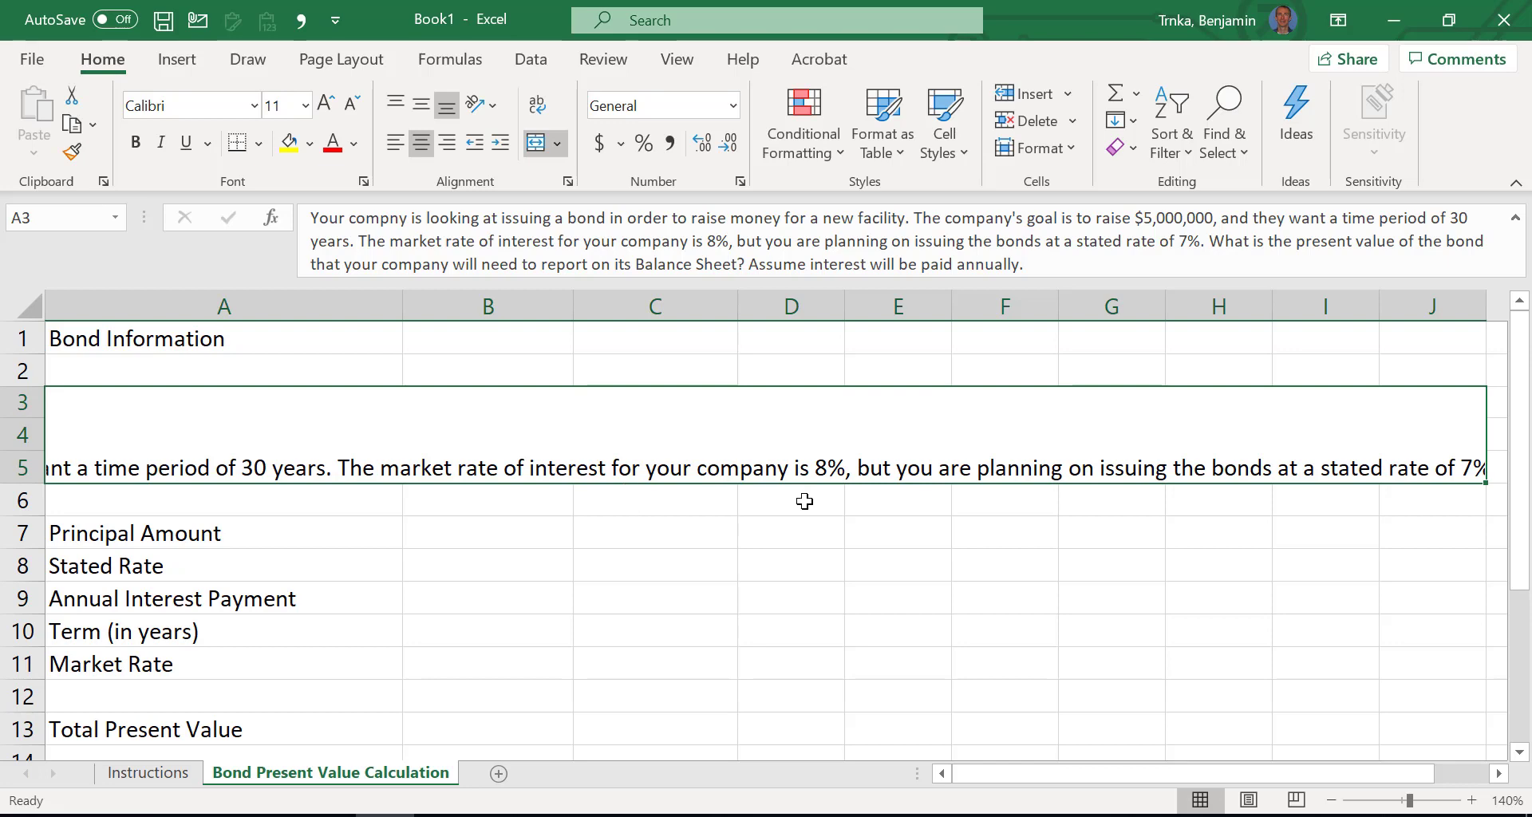
{"action": "scroll", "coordinate": [804, 499], "scroll_direction": "right", "scroll_amount": 3}
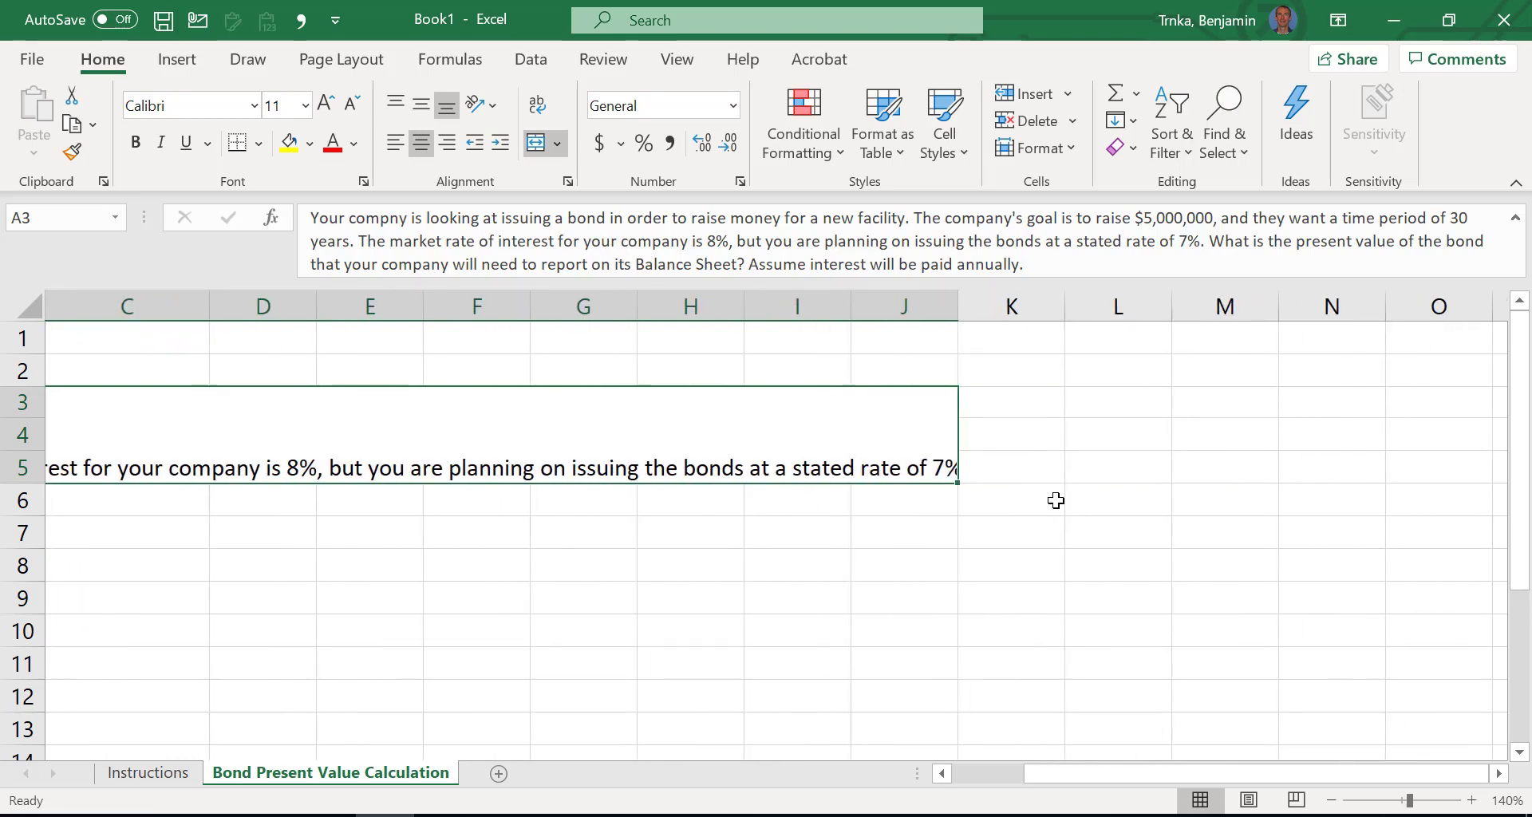
{"action": "scroll", "coordinate": [1057, 503], "scroll_direction": "left", "scroll_amount": 3}
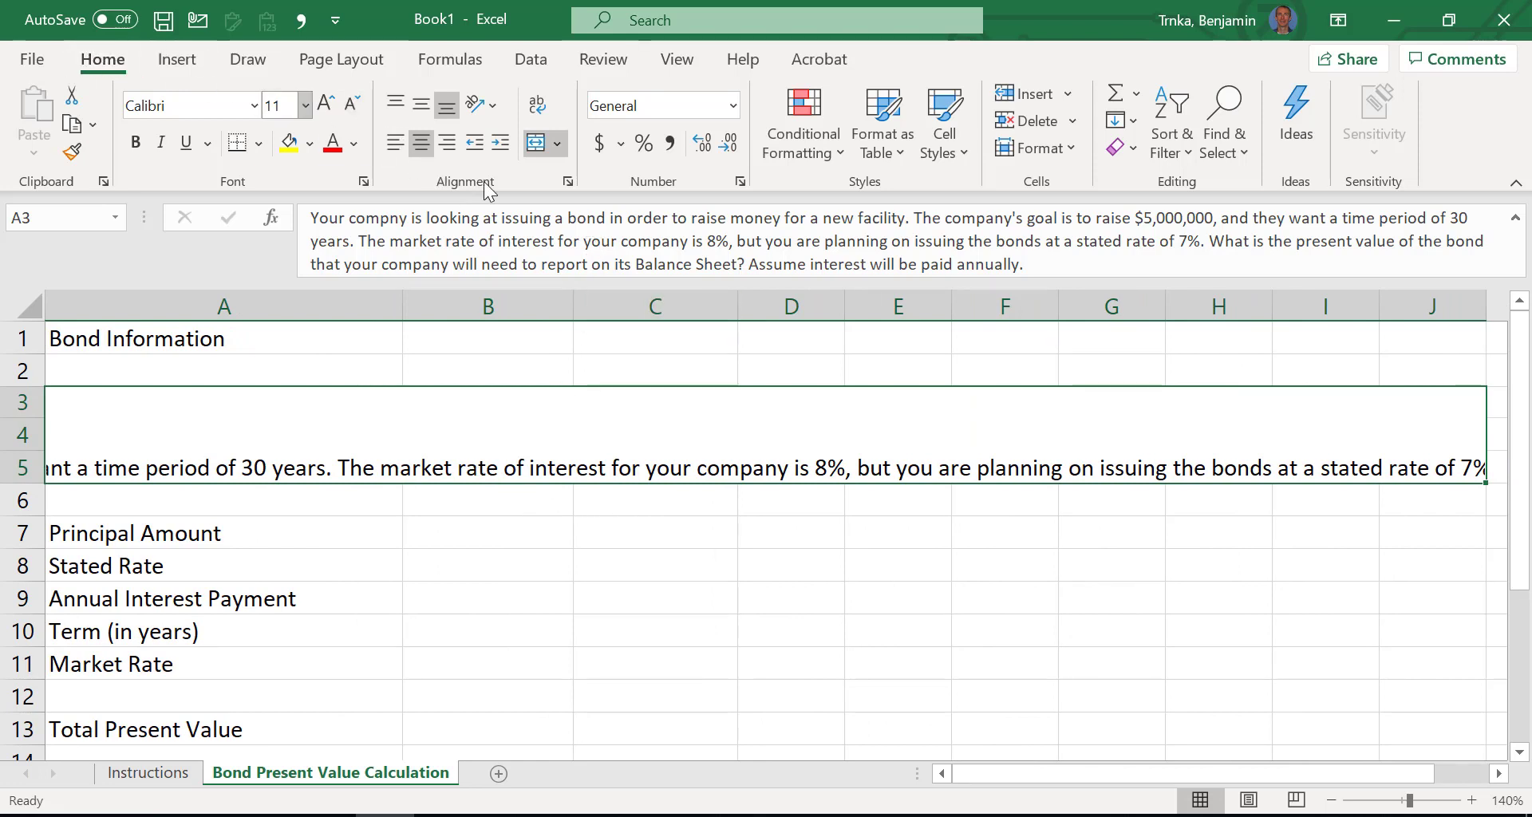
{"action": "left_click", "coordinate": [544, 104]}
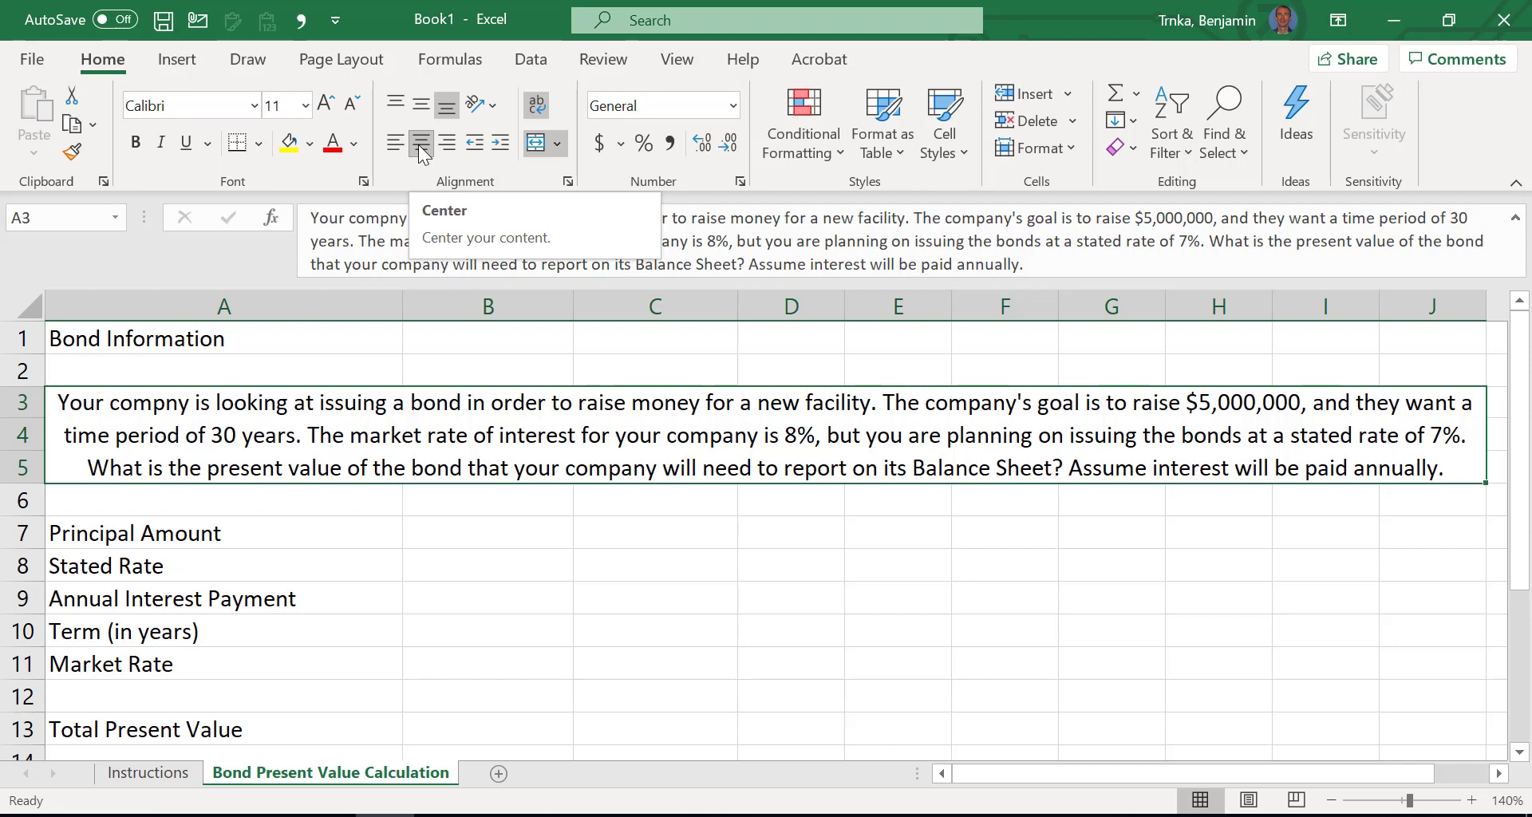
{"action": "left_click", "coordinate": [394, 145]}
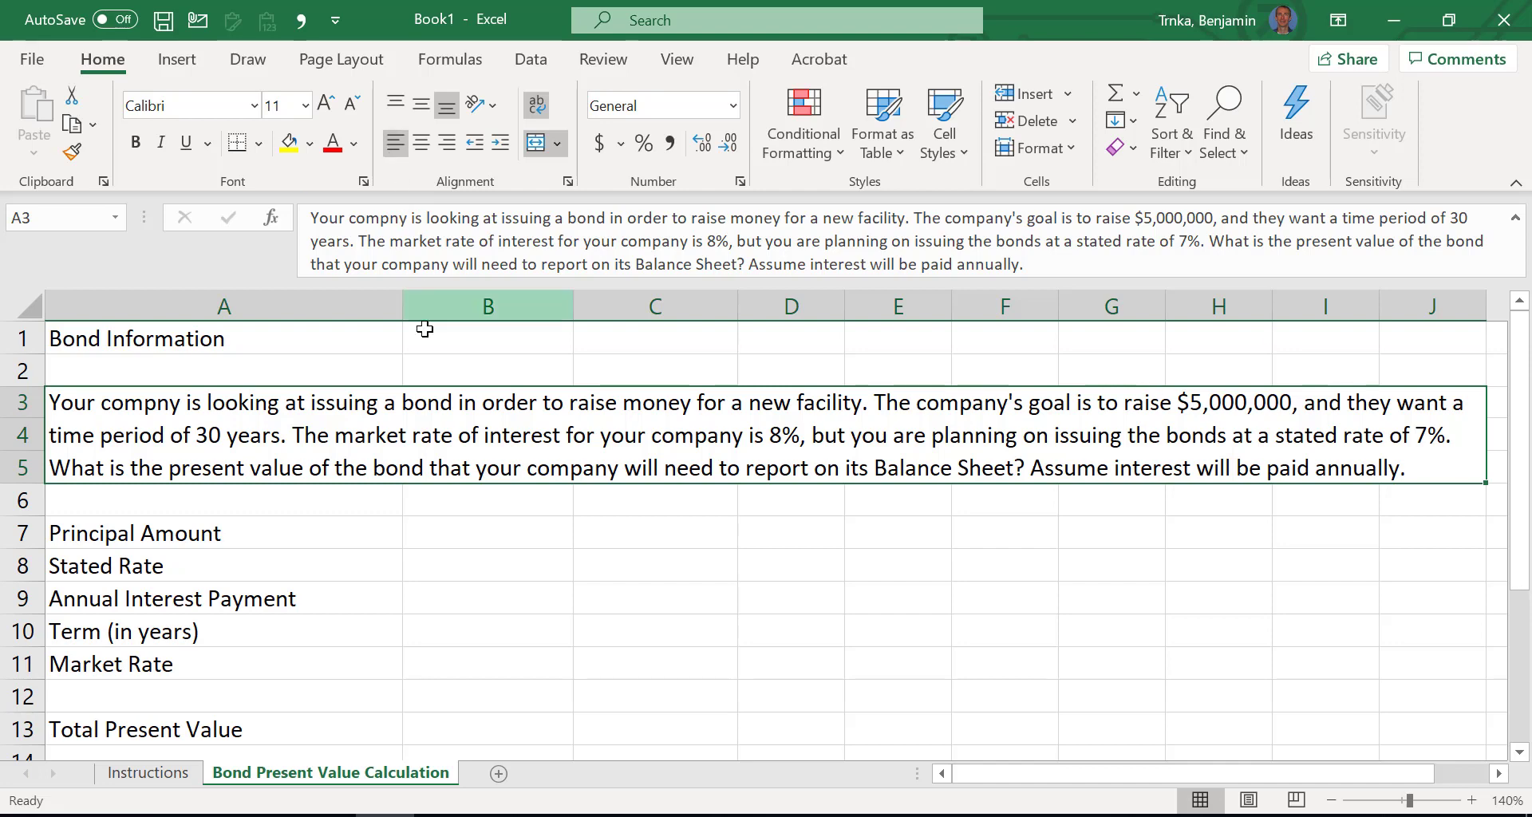
{"action": "left_click", "coordinate": [485, 549]}
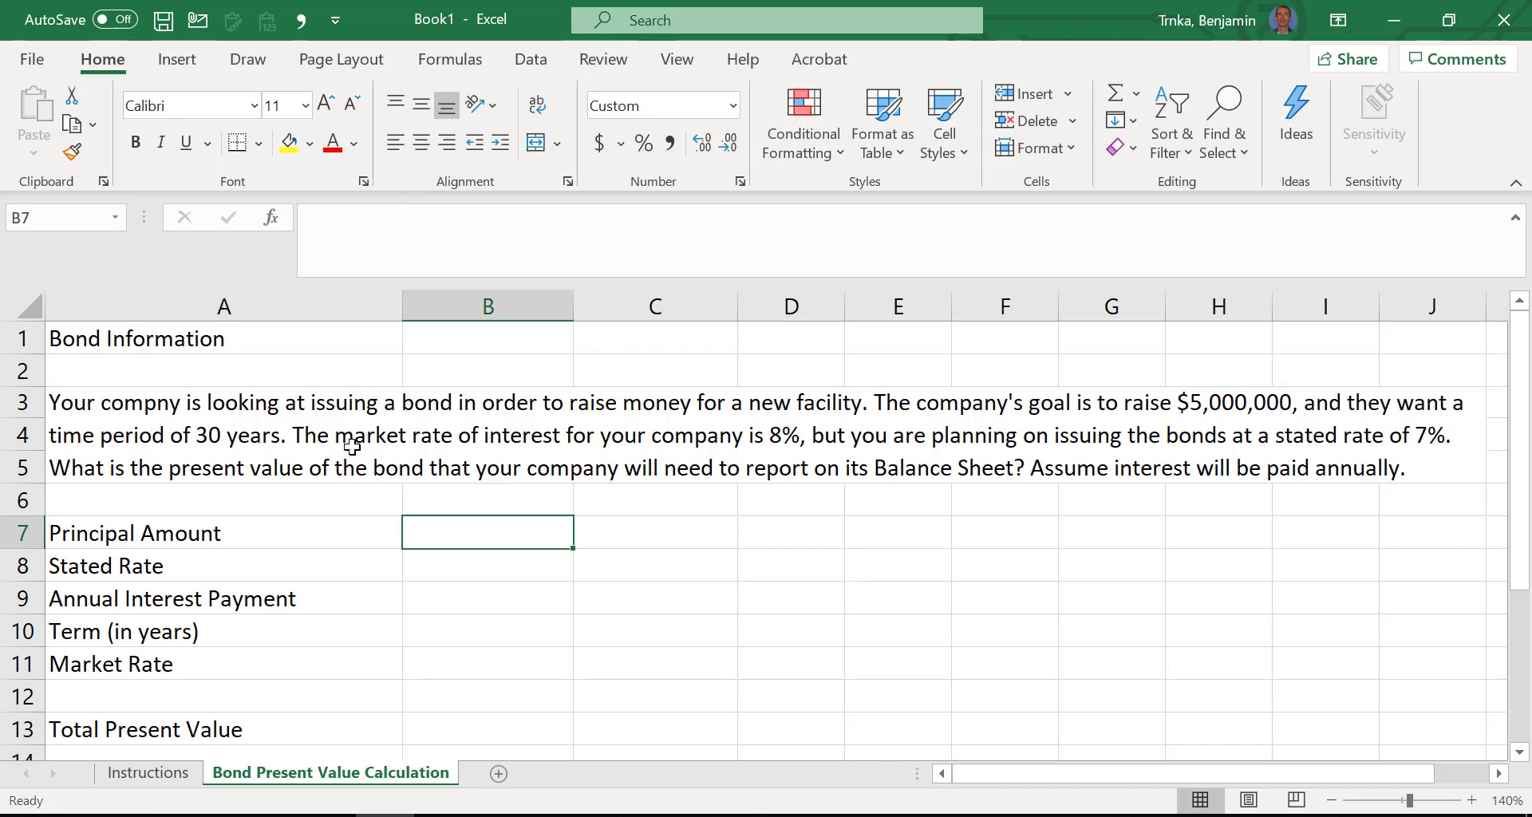
- Copy the "Bond Information" heading from A1 into cell A1 of a newly added sheet
{"action": "left_click", "coordinate": [240, 344]}
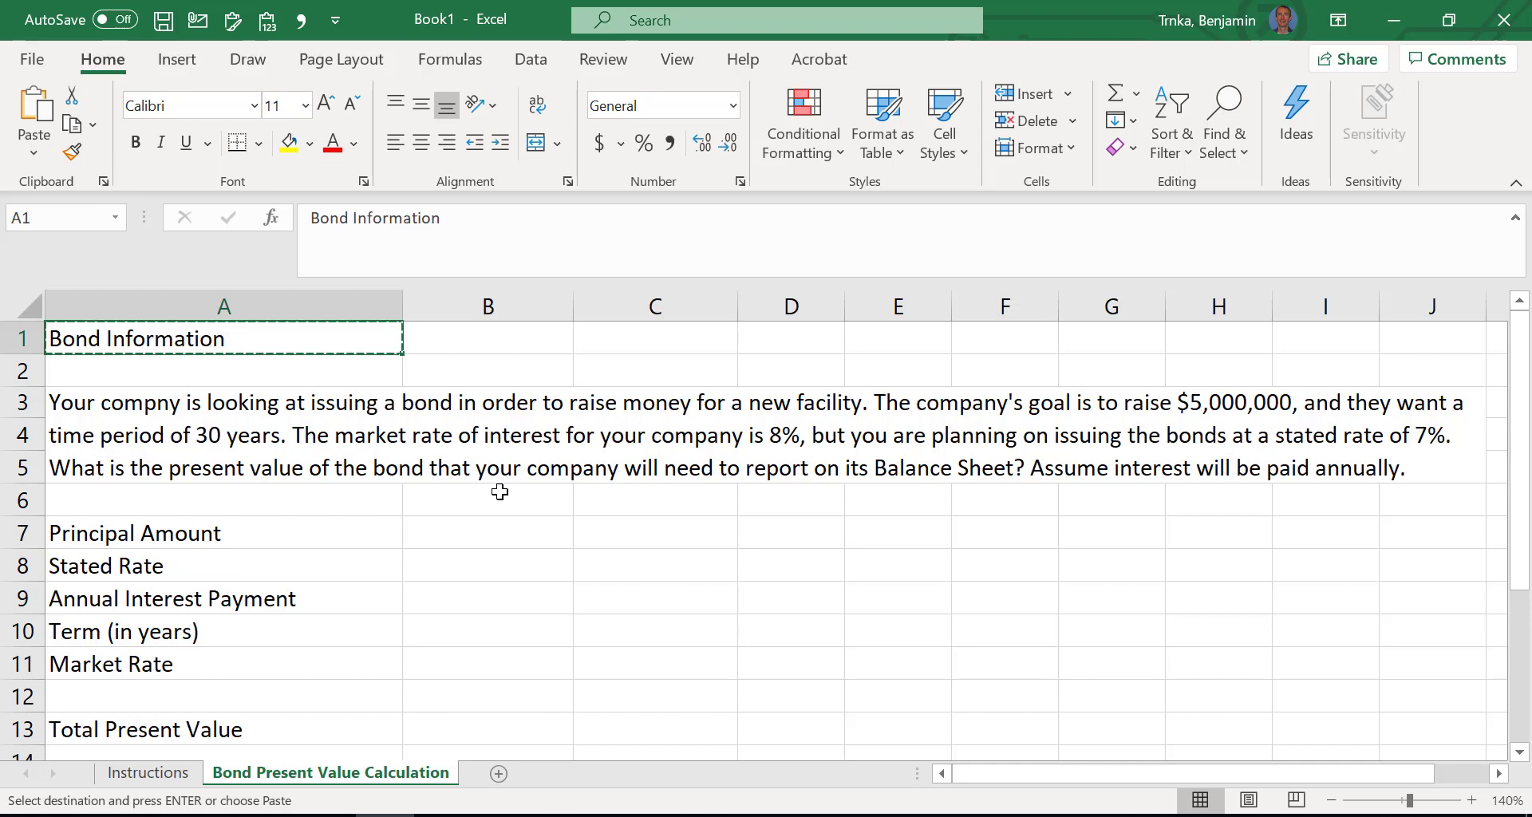
{"action": "left_click", "coordinate": [498, 774]}
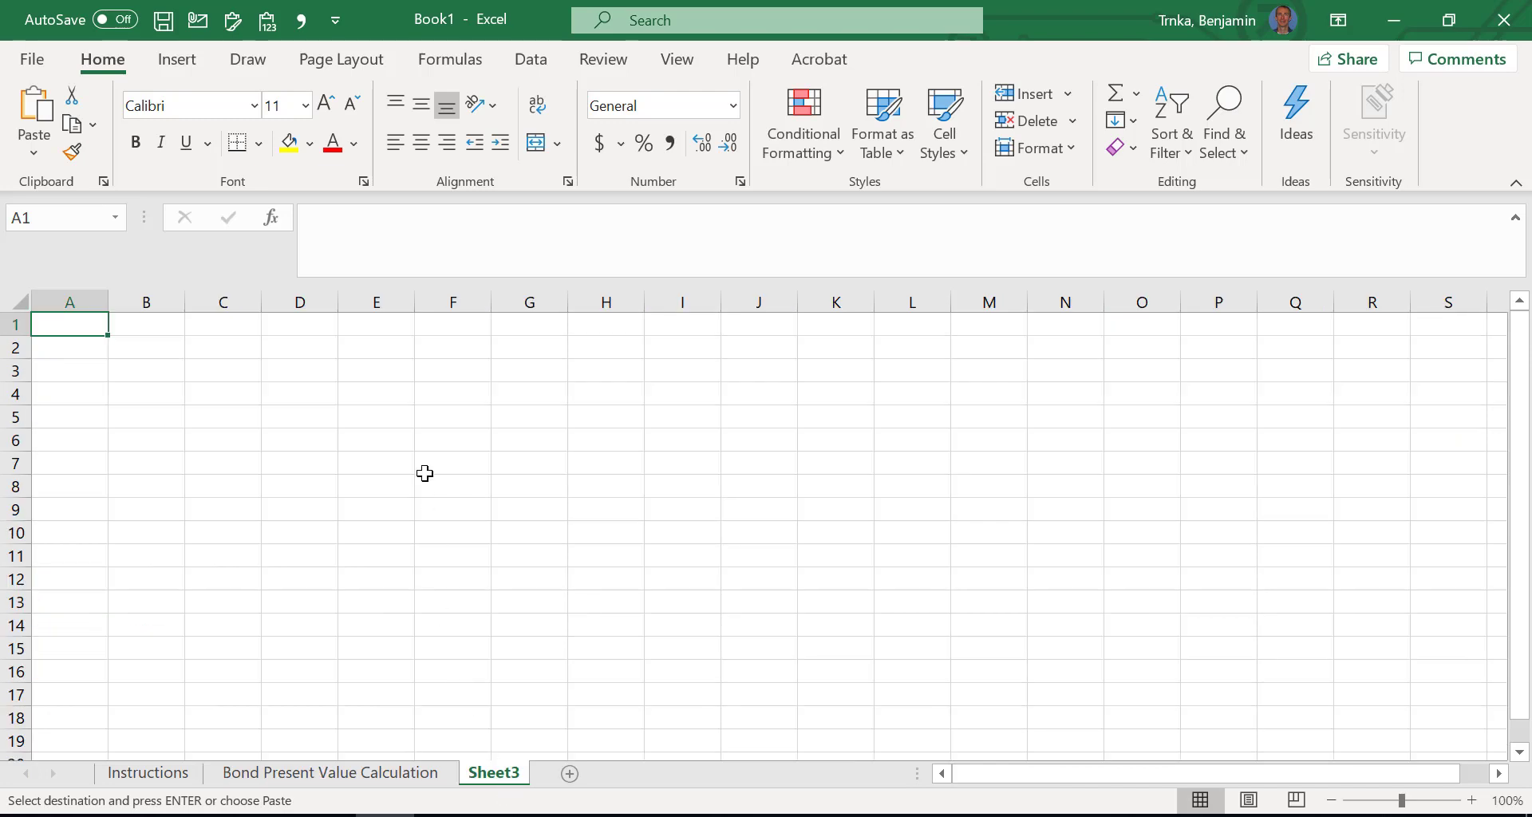
{"action": "type", "text": "Bond Information"}
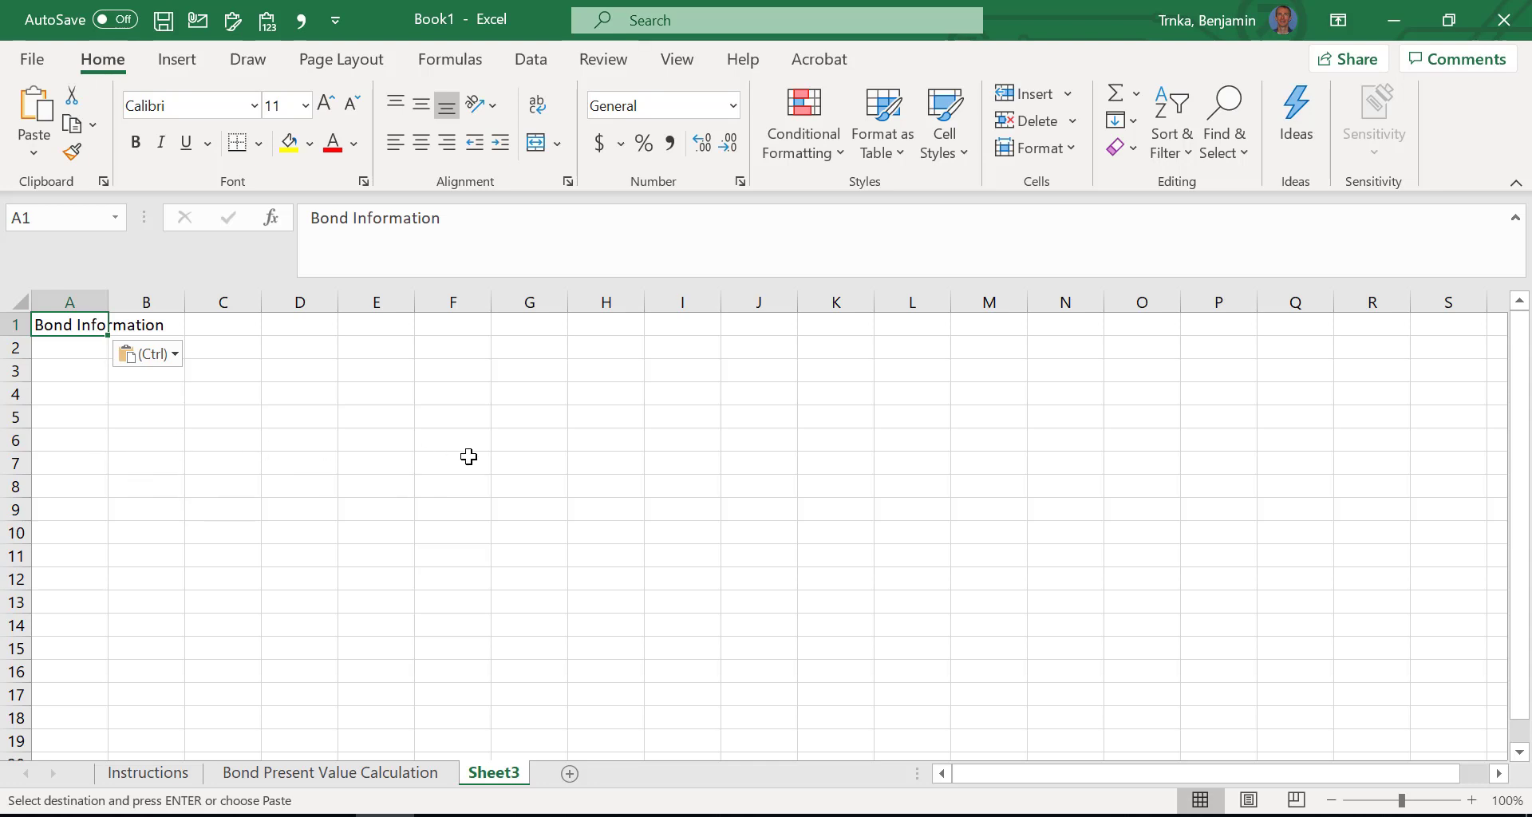
- Merge and center "Bond Information" across A1:B1 on the new sheet, and undo the merge
{"action": "key", "text": "shift+Right"}
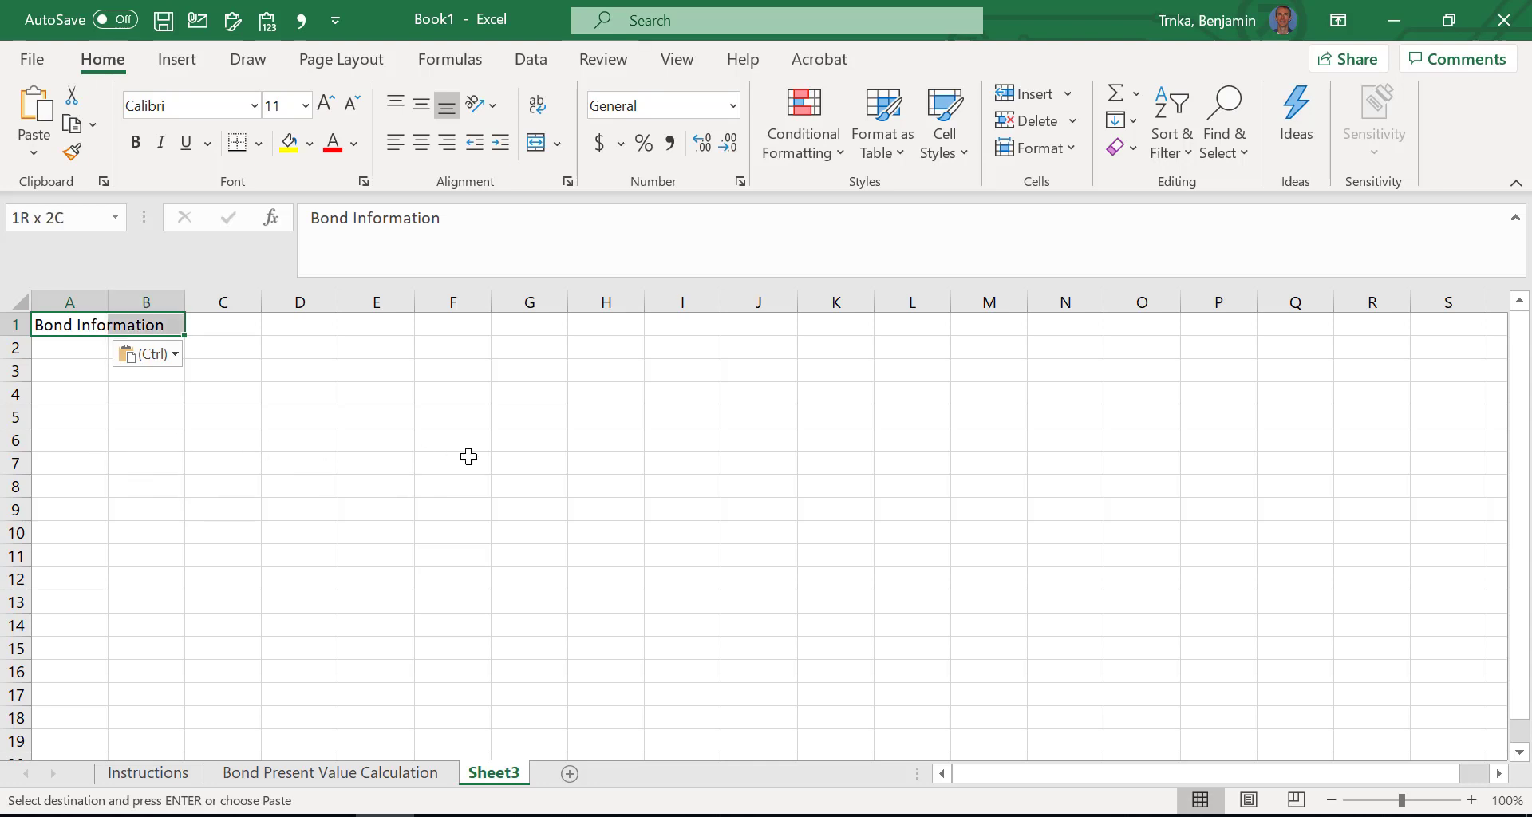
{"action": "left_click", "coordinate": [539, 144]}
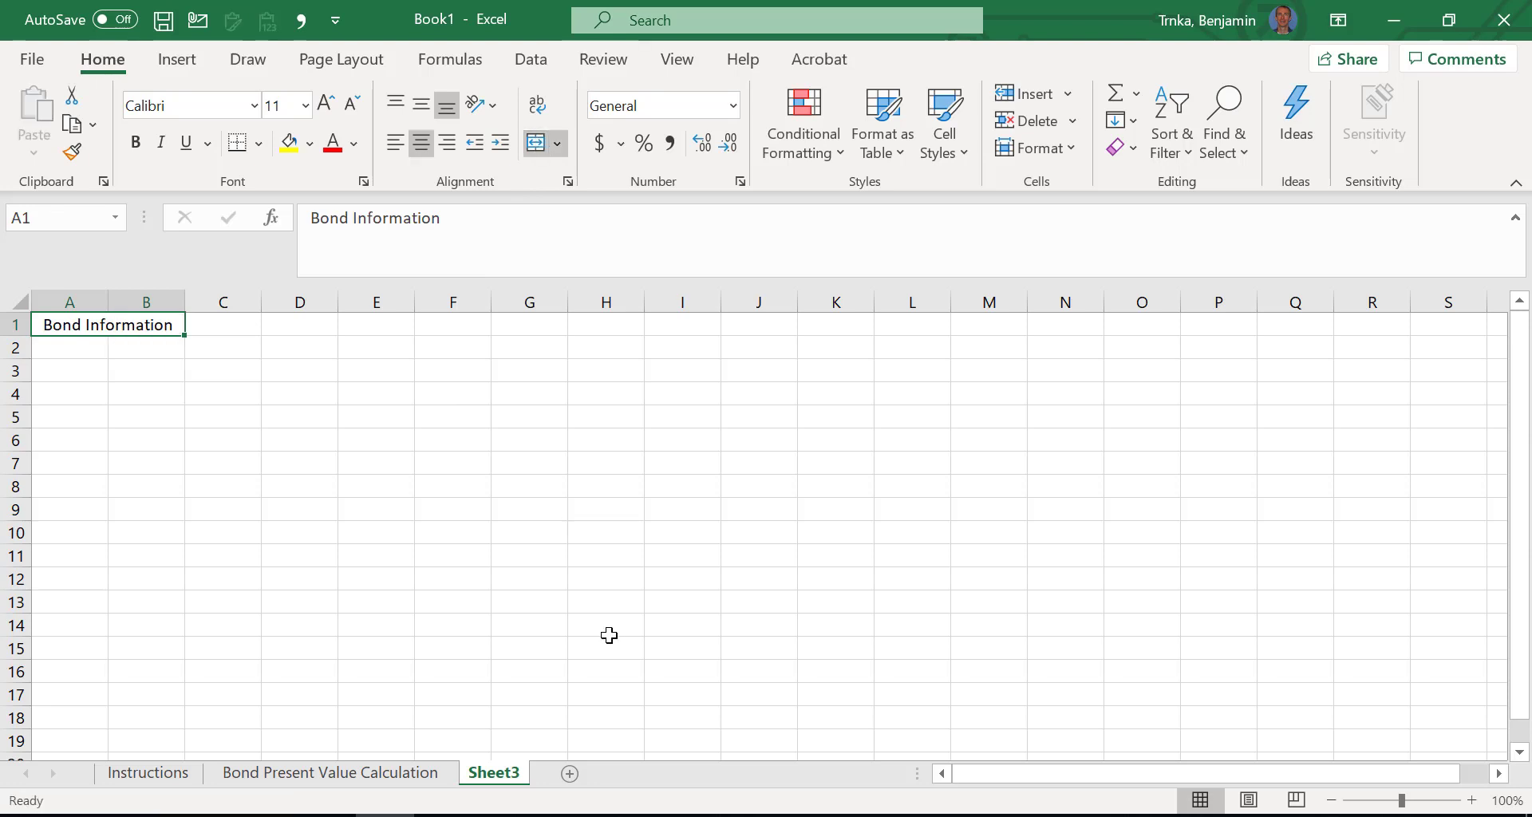
{"action": "key", "text": "ctrl+z"}
{"action": "key", "text": "ctrl+c"}
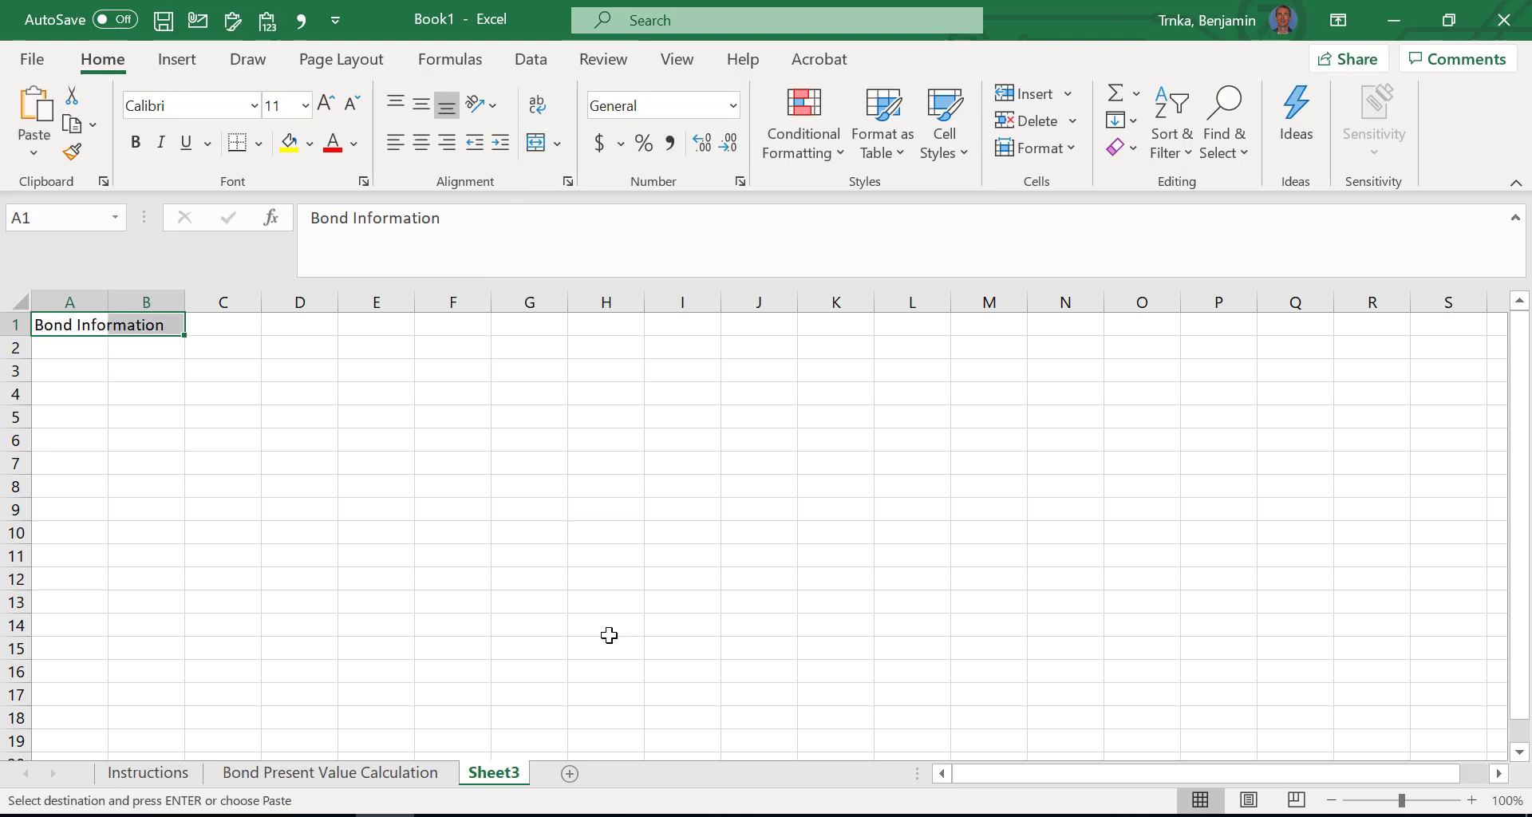
- Wrap the text of A1 on the new sheet, and resize column A and row 1 to fit "Bond Information" on two lines
{"action": "key", "text": "shift+Left"}
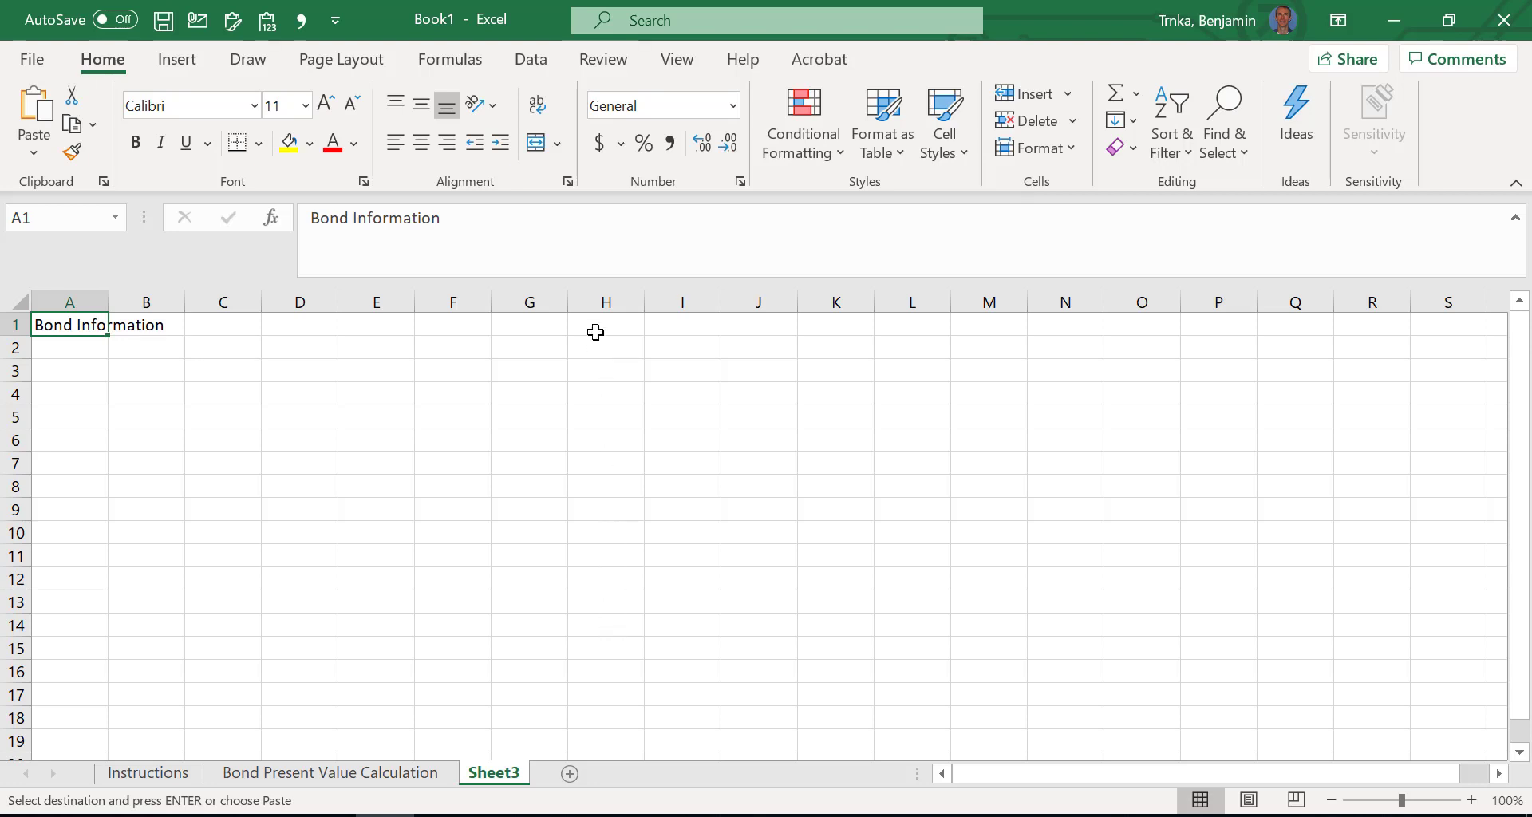
{"action": "left_click", "coordinate": [537, 106]}
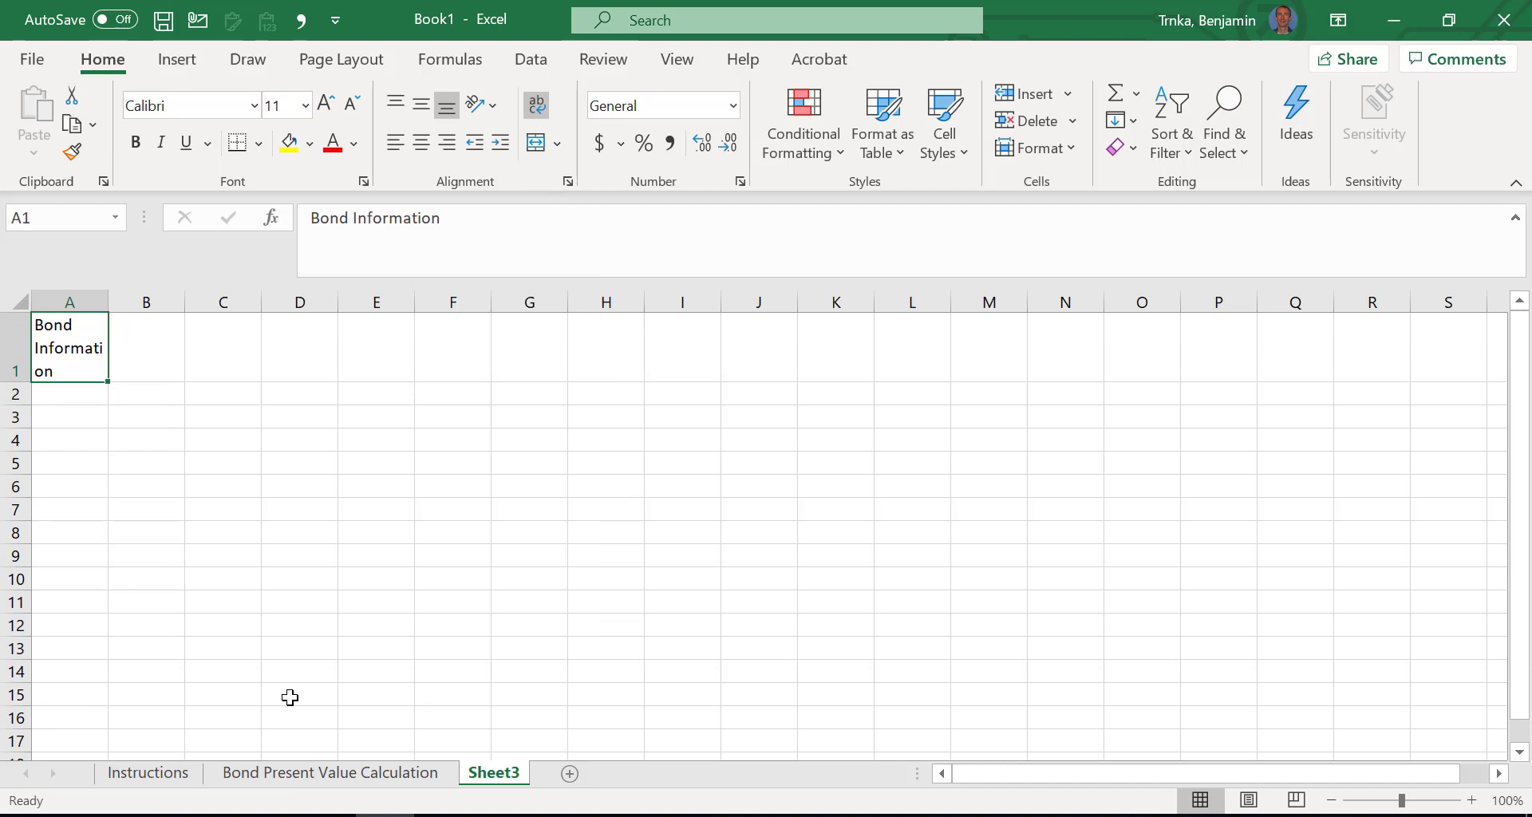
{"action": "left_click_drag", "start_coordinate": [111, 304], "coordinate": [138, 303]}
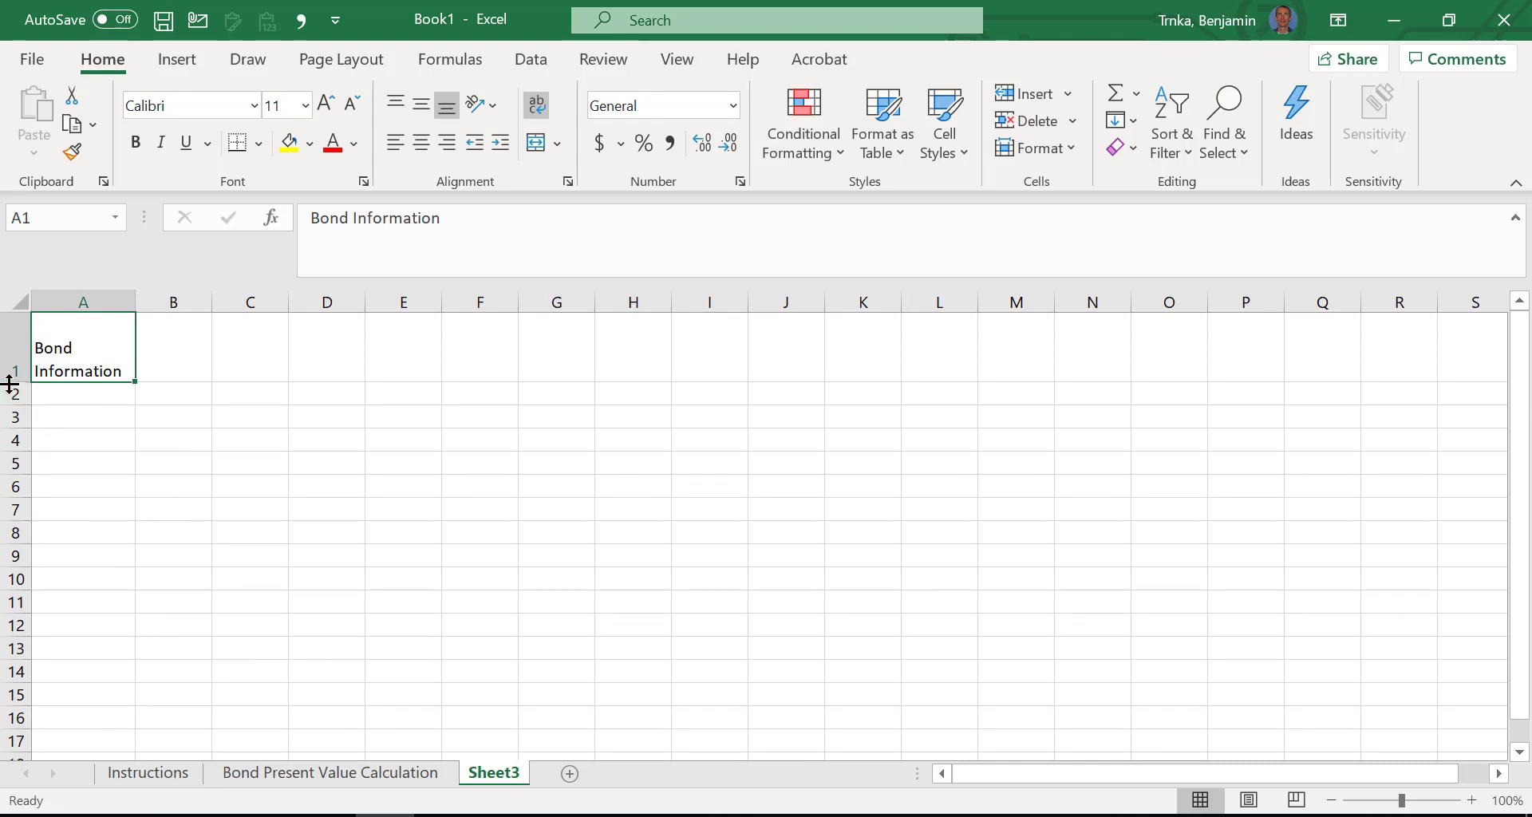
{"action": "left_click_drag", "start_coordinate": [10, 384], "coordinate": [10, 359]}
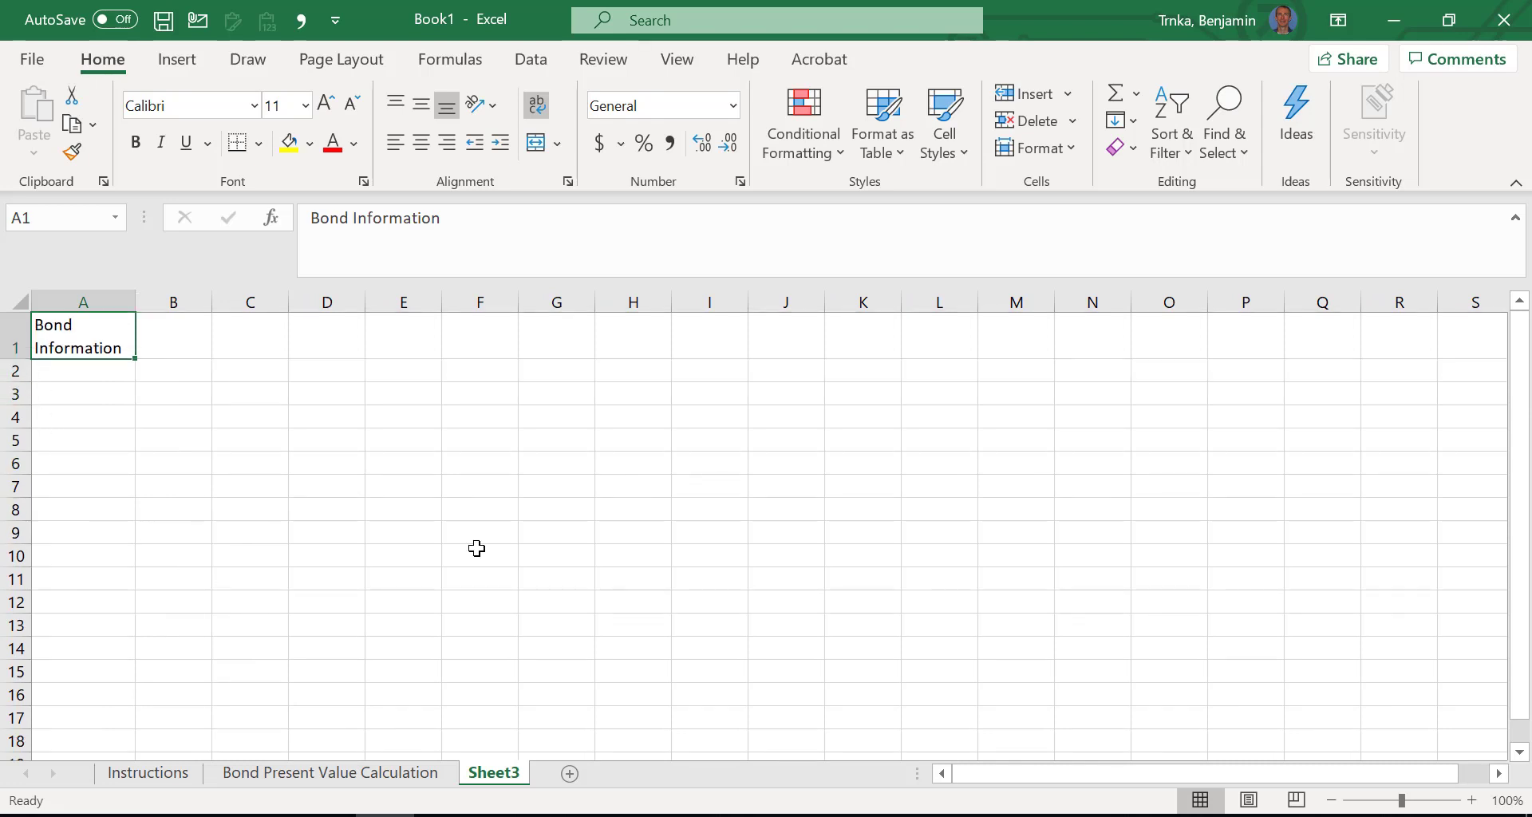
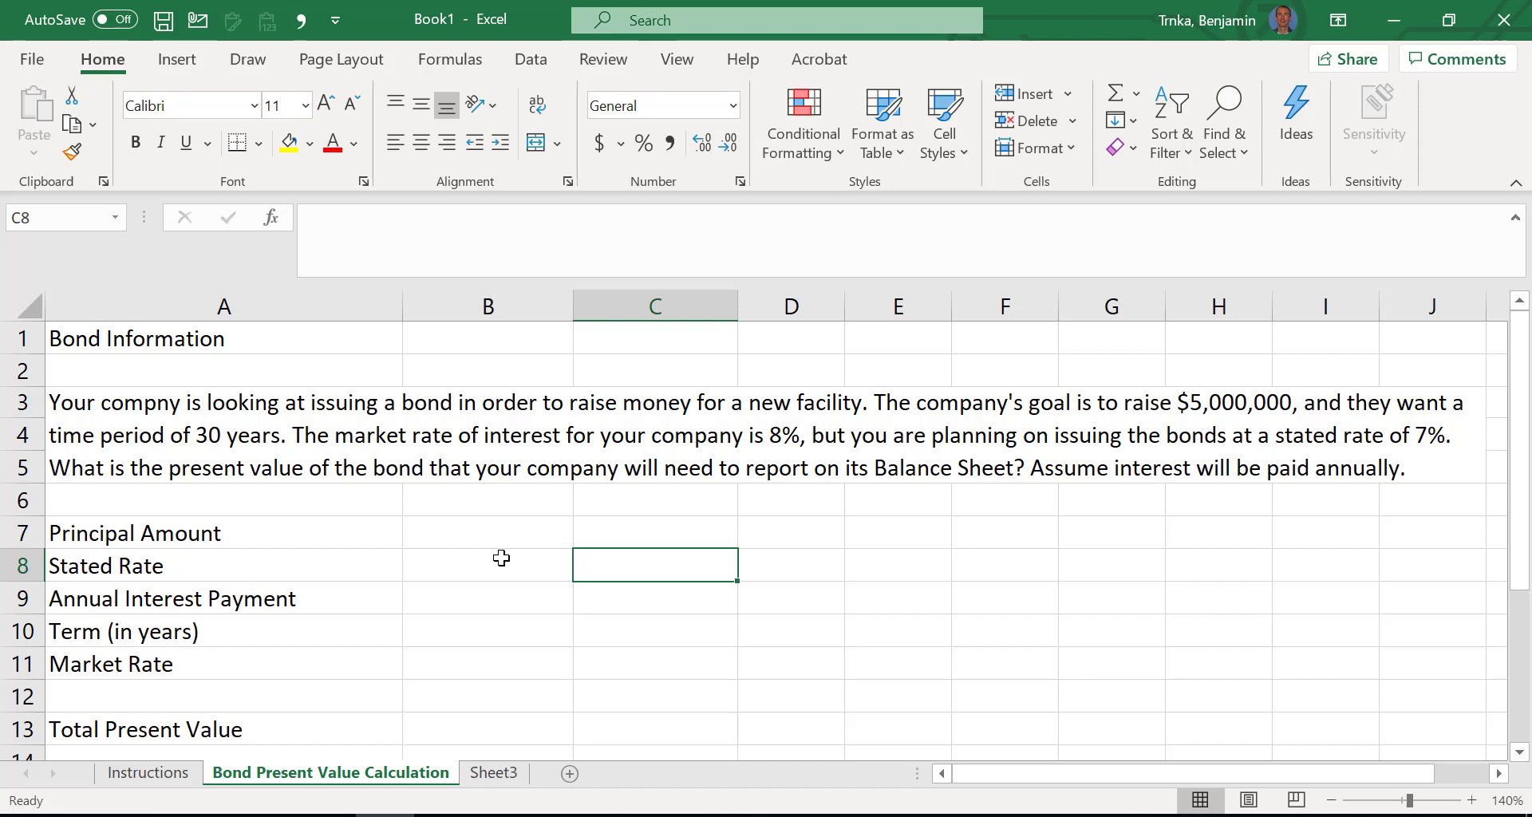
{"action": "left_click", "coordinate": [180, 421]}
{"action": "left_click", "coordinate": [391, 219]}
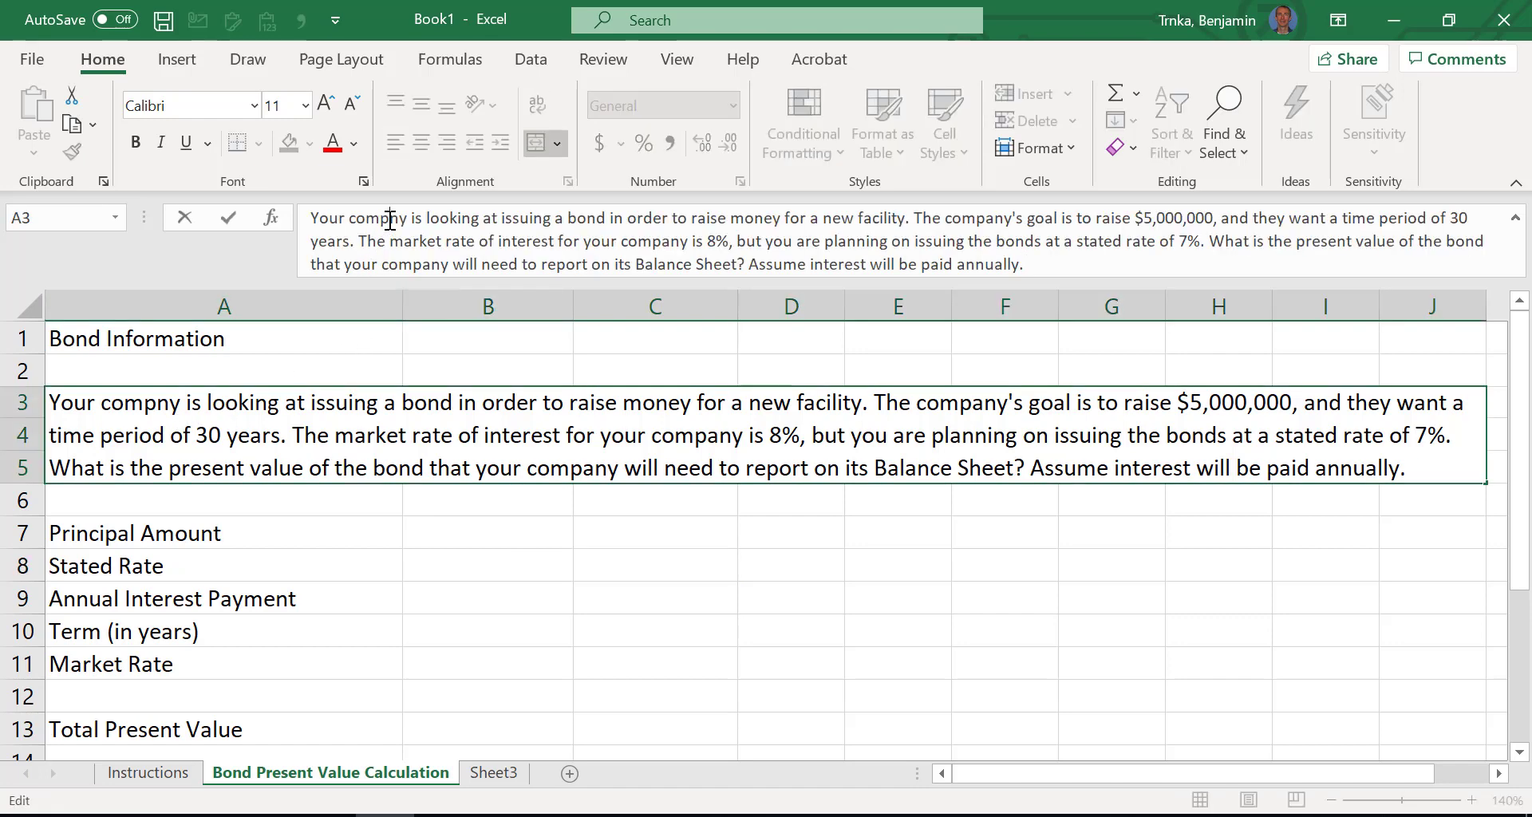
{"action": "key", "text": "Escape"}
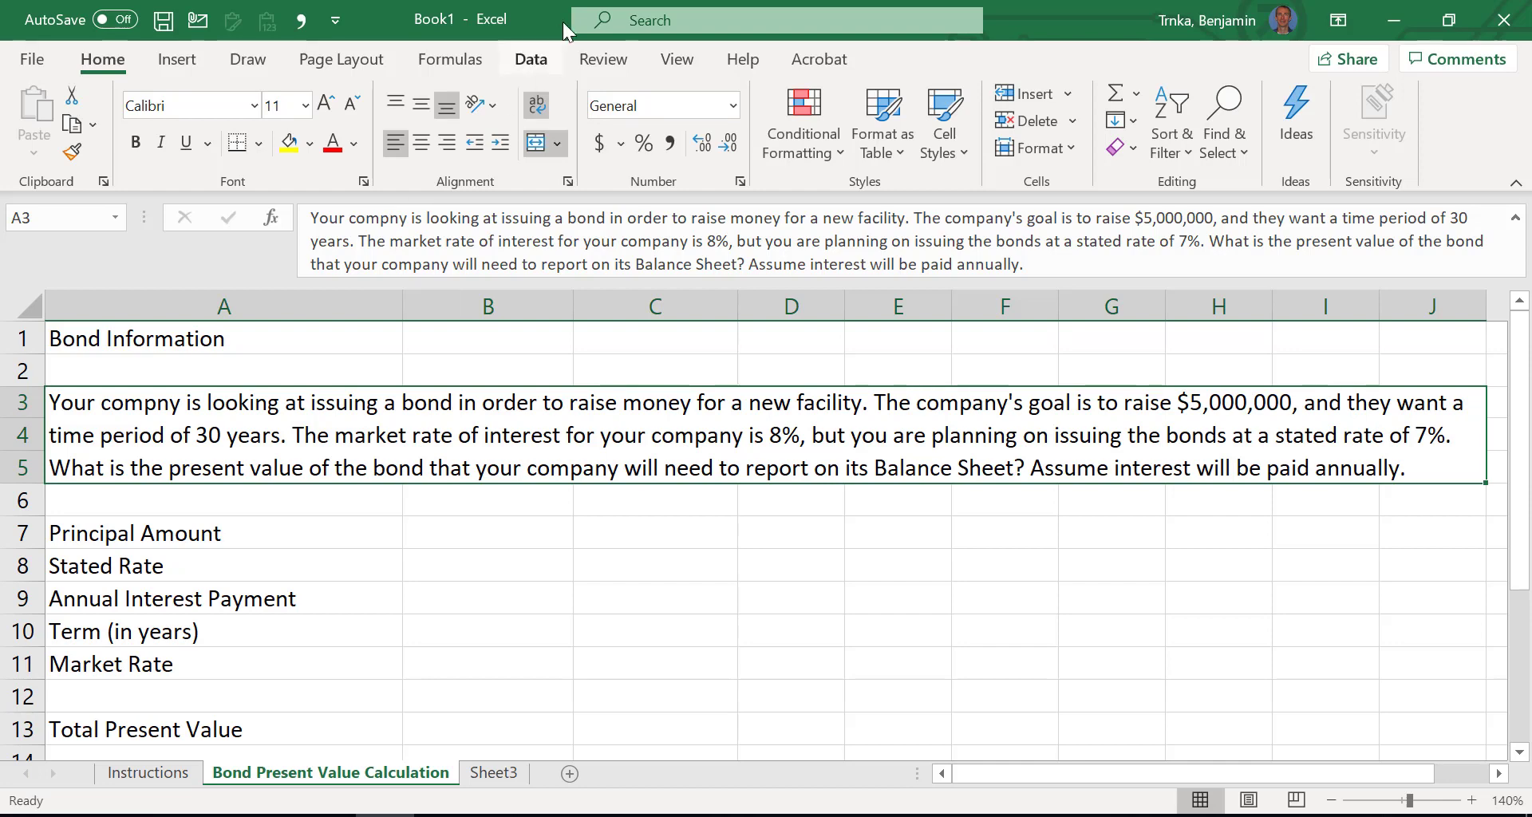
- Spell-check the whole Bond Present Value Calculation sheet, correcting "Raete" to "Rate" and "compny" to "company"
{"action": "left_click", "coordinate": [602, 60]}
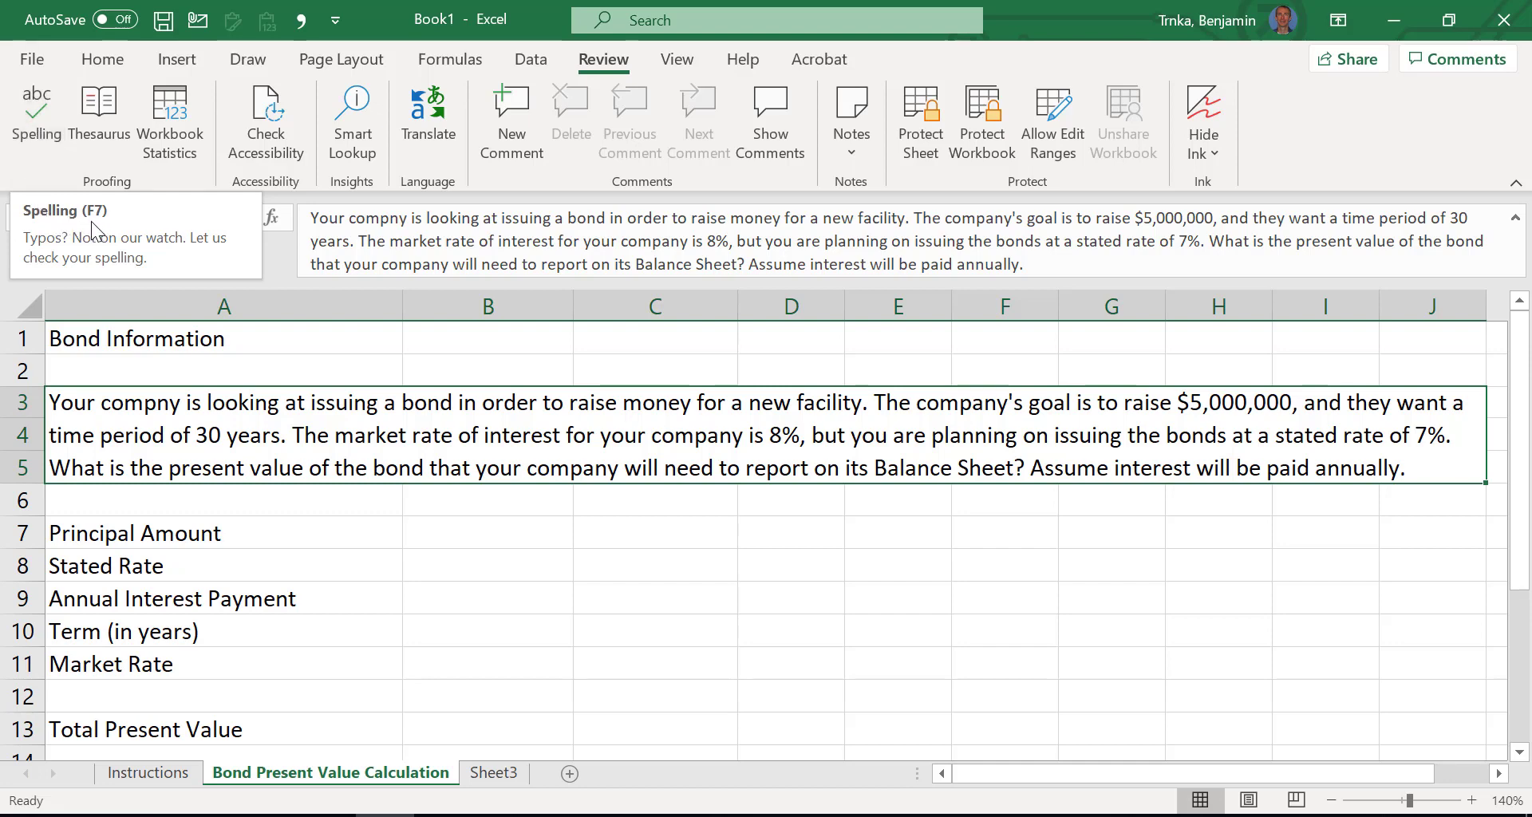
{"action": "left_click", "coordinate": [464, 554]}
{"action": "key", "text": "F7"}
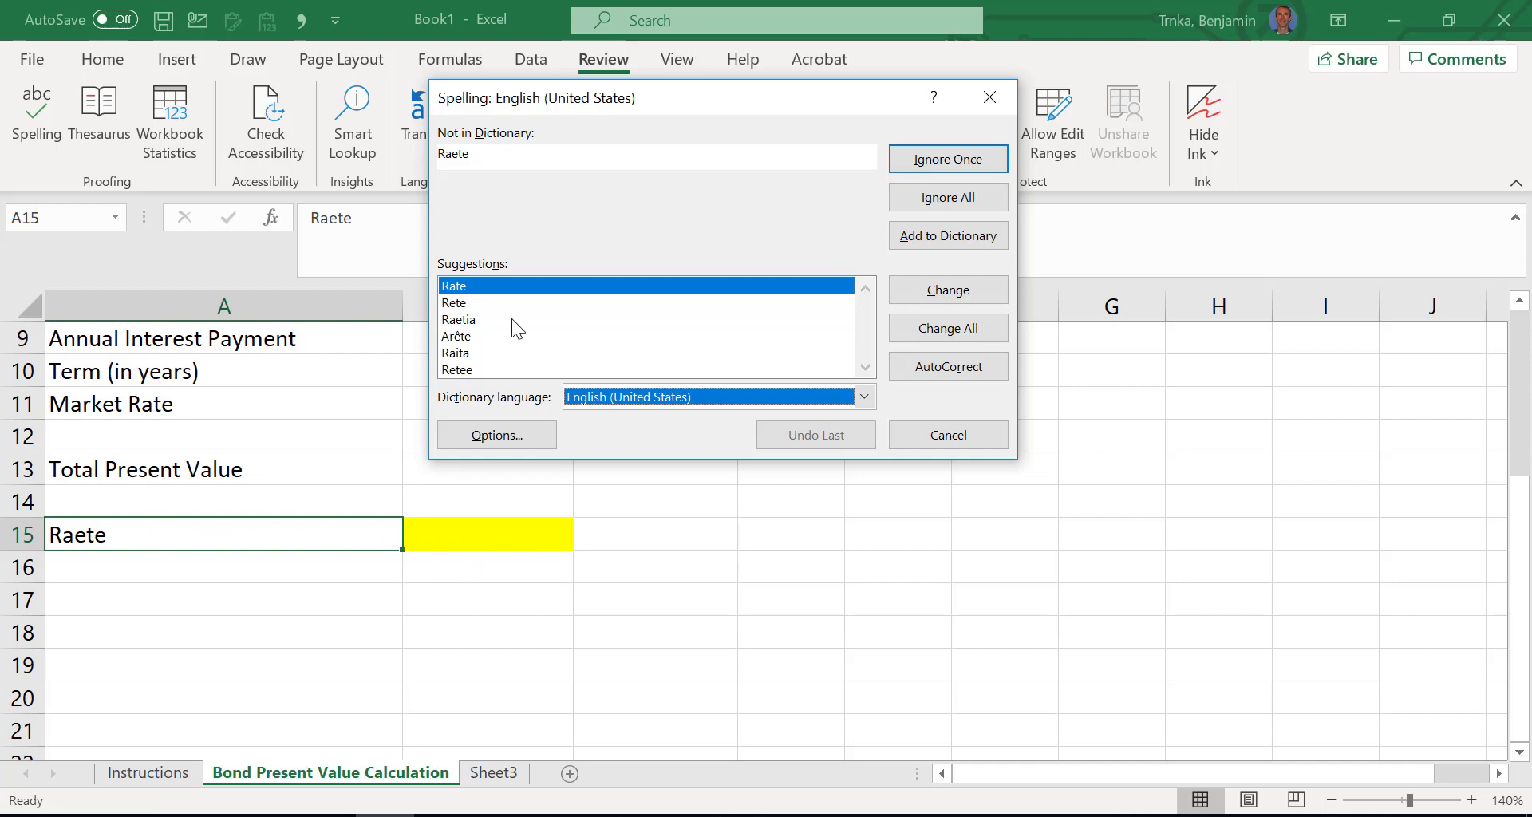
{"action": "left_click", "coordinate": [917, 294]}
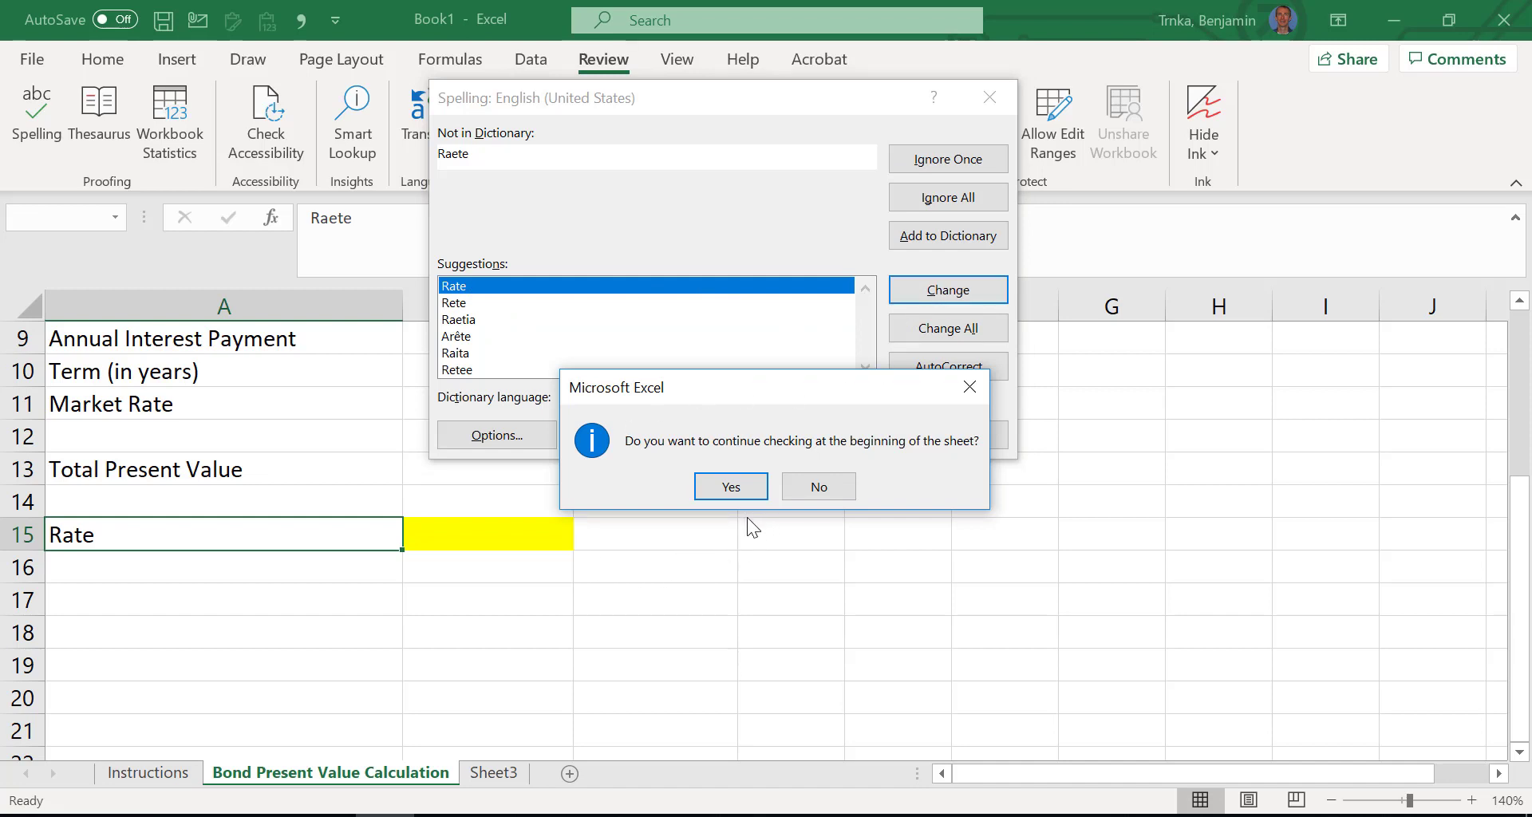
{"action": "left_click", "coordinate": [728, 489]}
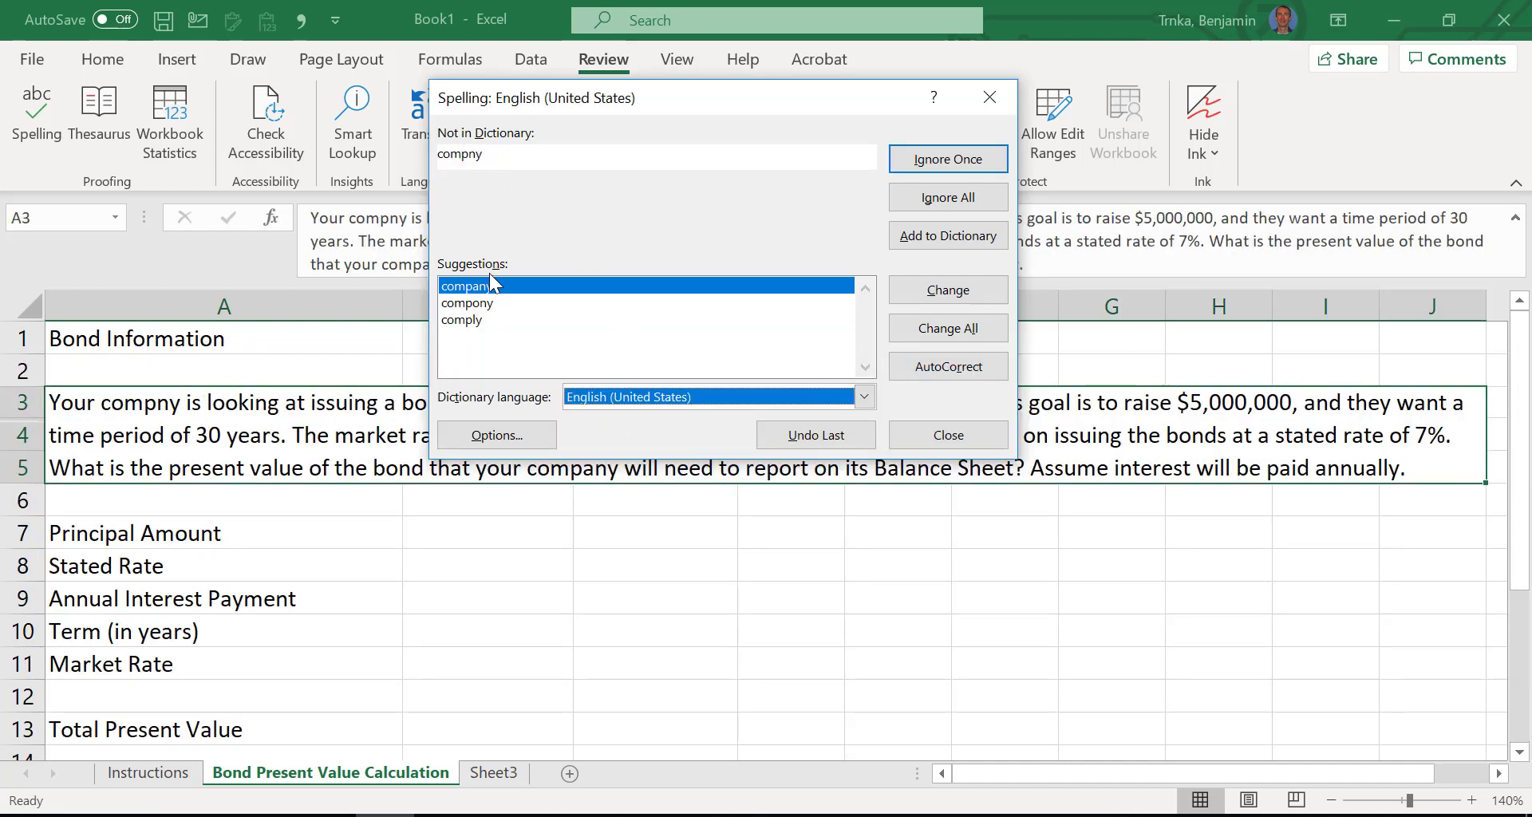
{"action": "left_click", "coordinate": [955, 298]}
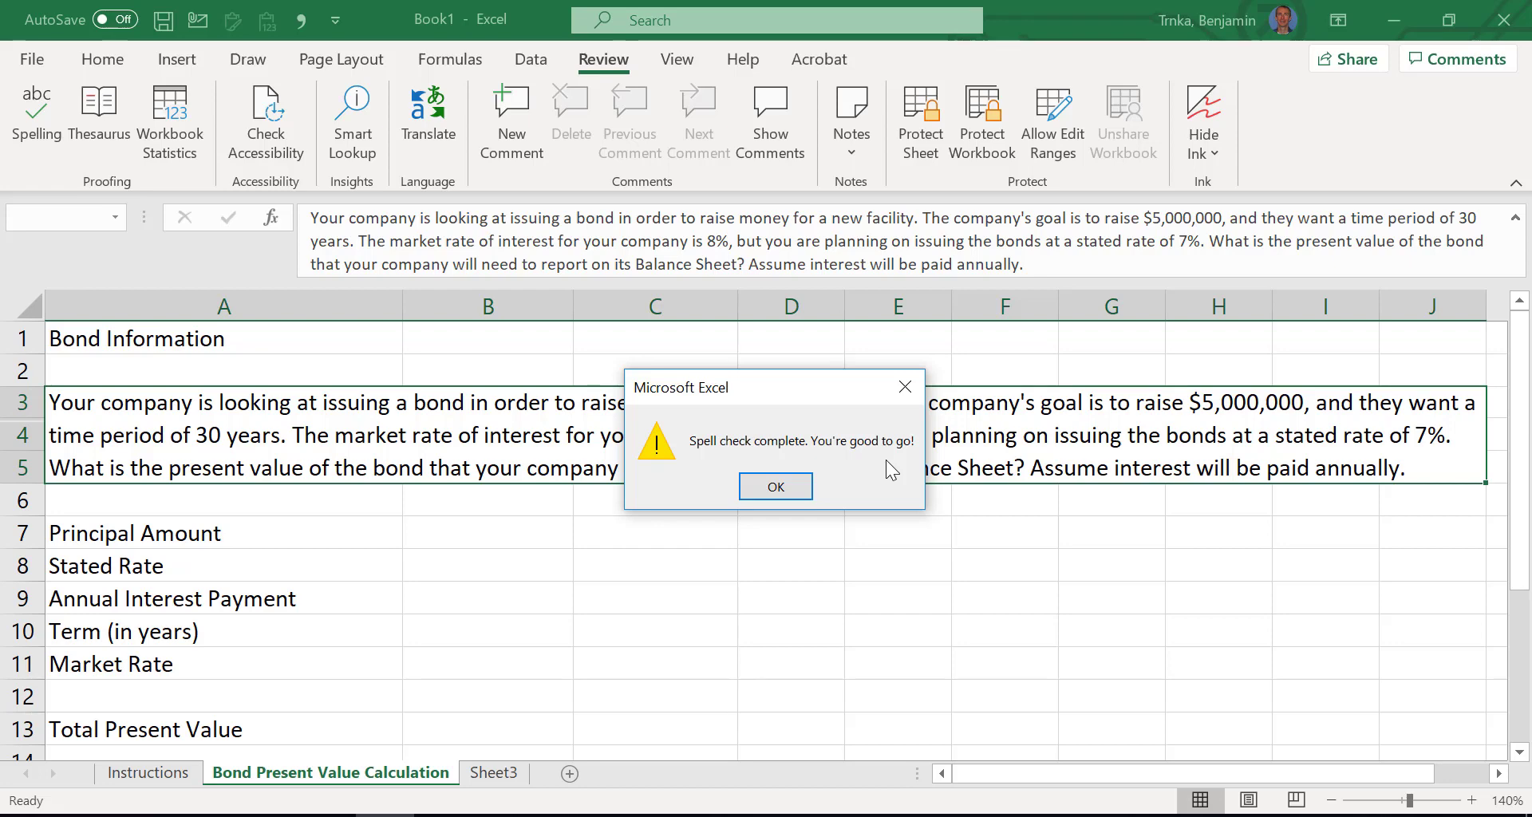
{"action": "left_click", "coordinate": [800, 487]}
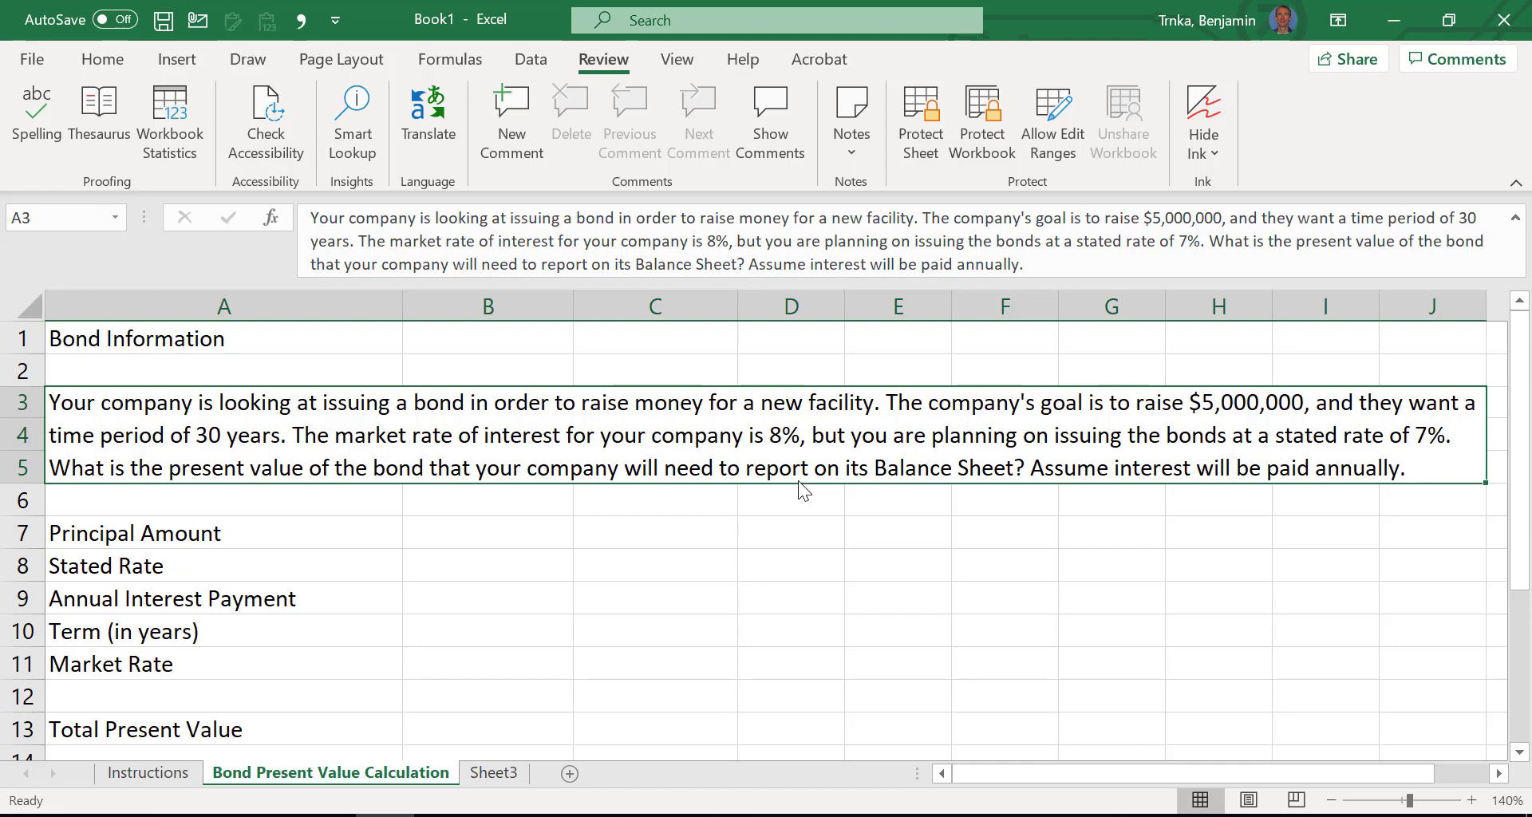
{"action": "left_click", "coordinate": [493, 541]}
{"action": "scroll", "coordinate": [675, 657], "scroll_direction": "down", "scroll_amount": 1}
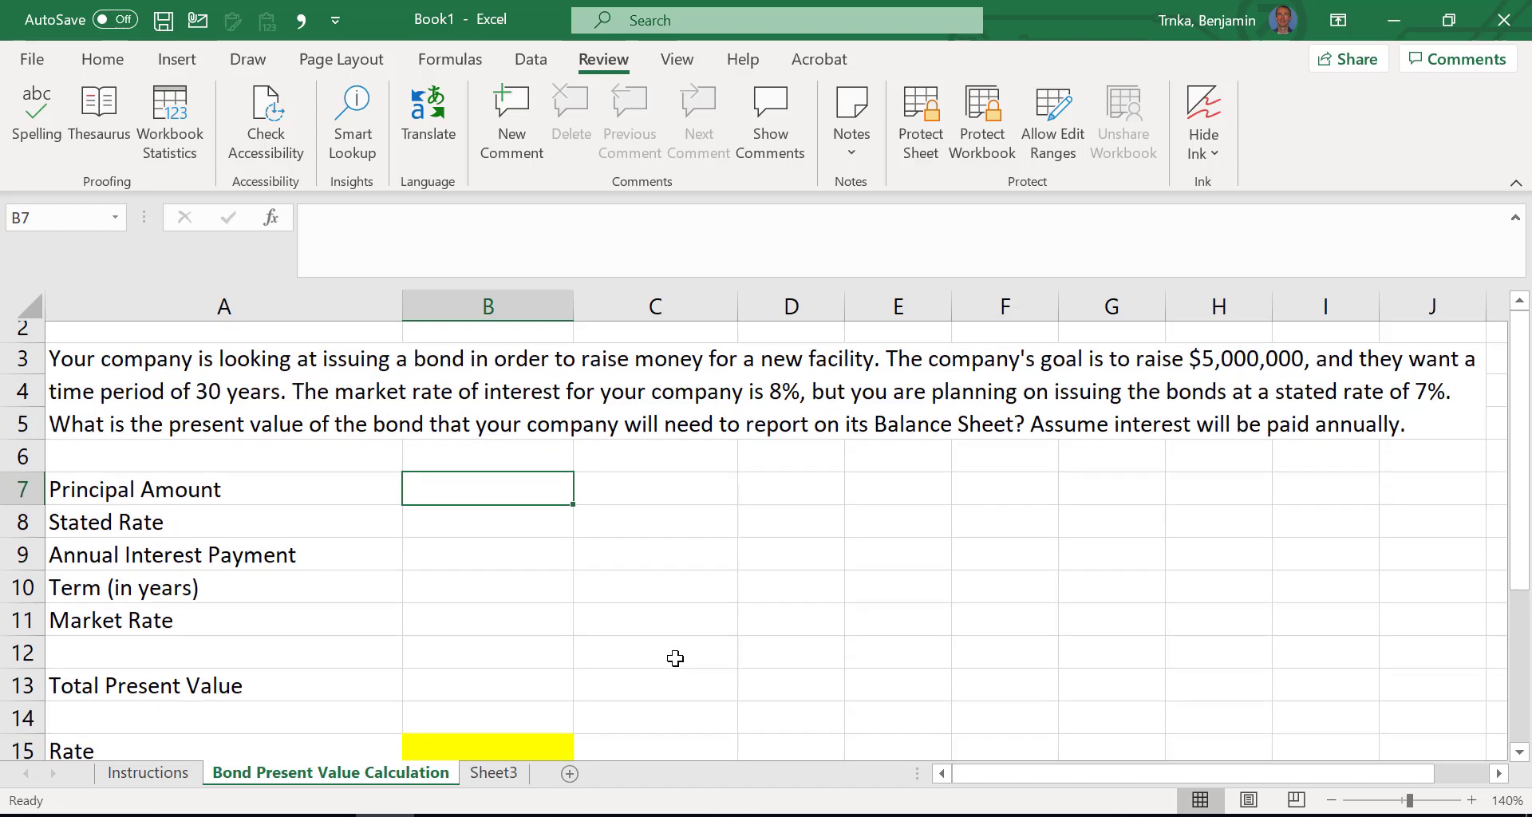
{"action": "scroll", "coordinate": [676, 657], "scroll_direction": "down", "scroll_amount": 1}
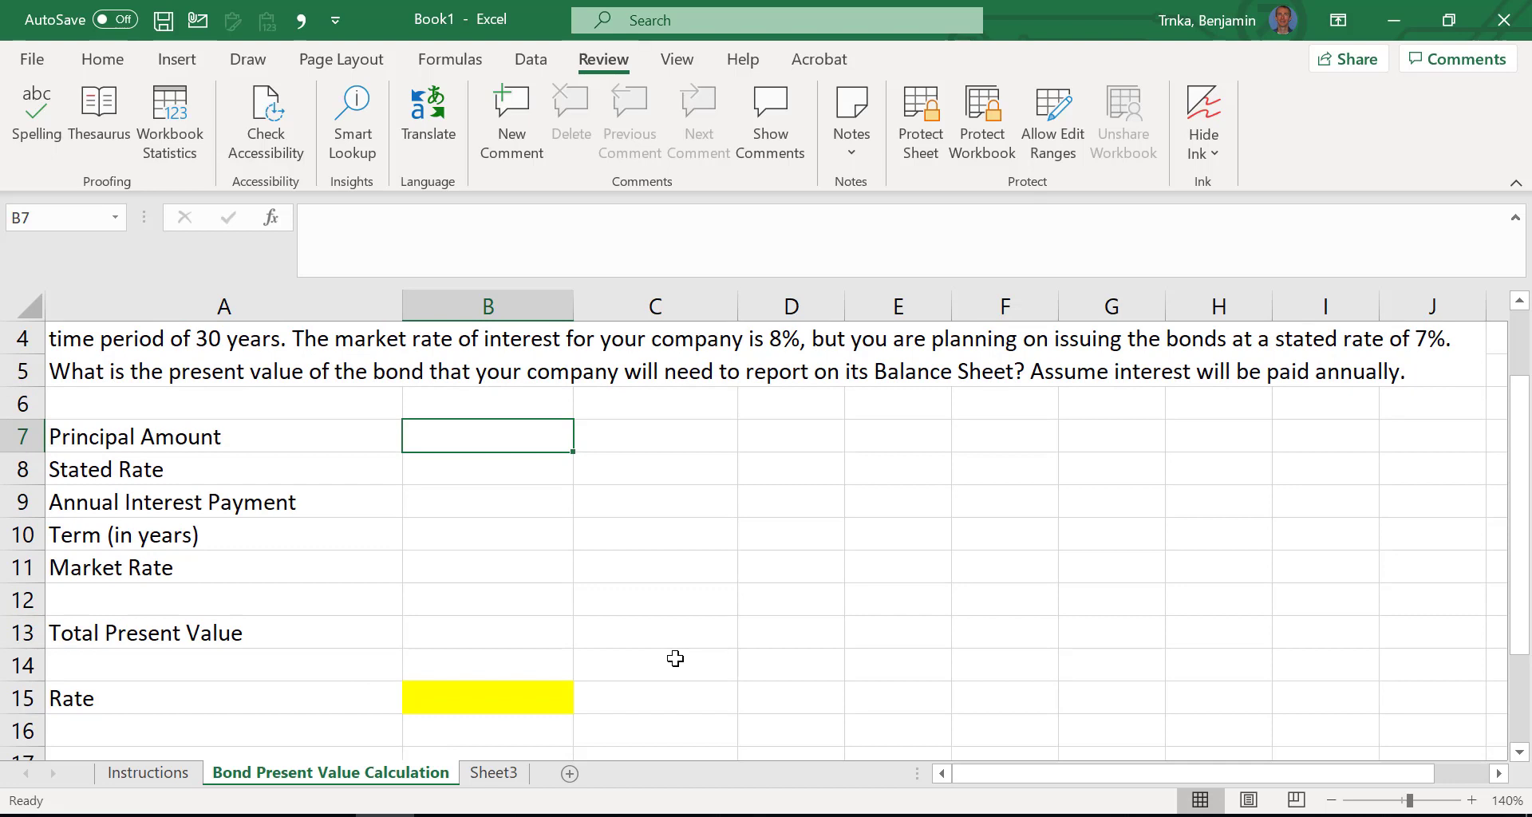
{"action": "left_click_drag", "start_coordinate": [242, 434], "coordinate": [211, 556]}
{"action": "scroll", "coordinate": [602, 572], "scroll_direction": "up", "scroll_amount": 1}
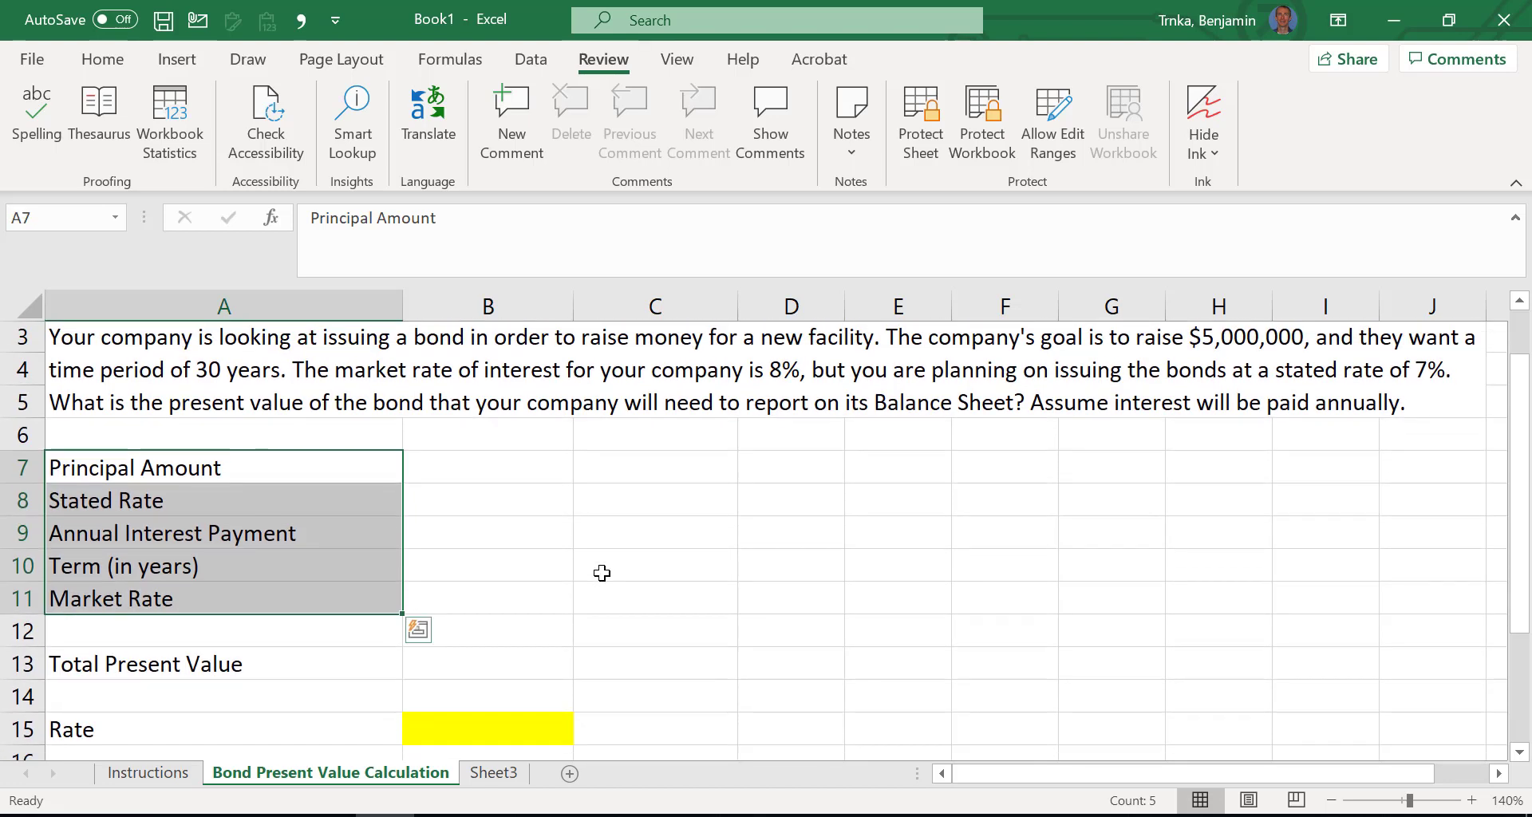
{"action": "scroll", "coordinate": [602, 572], "scroll_direction": "up", "scroll_amount": 1}
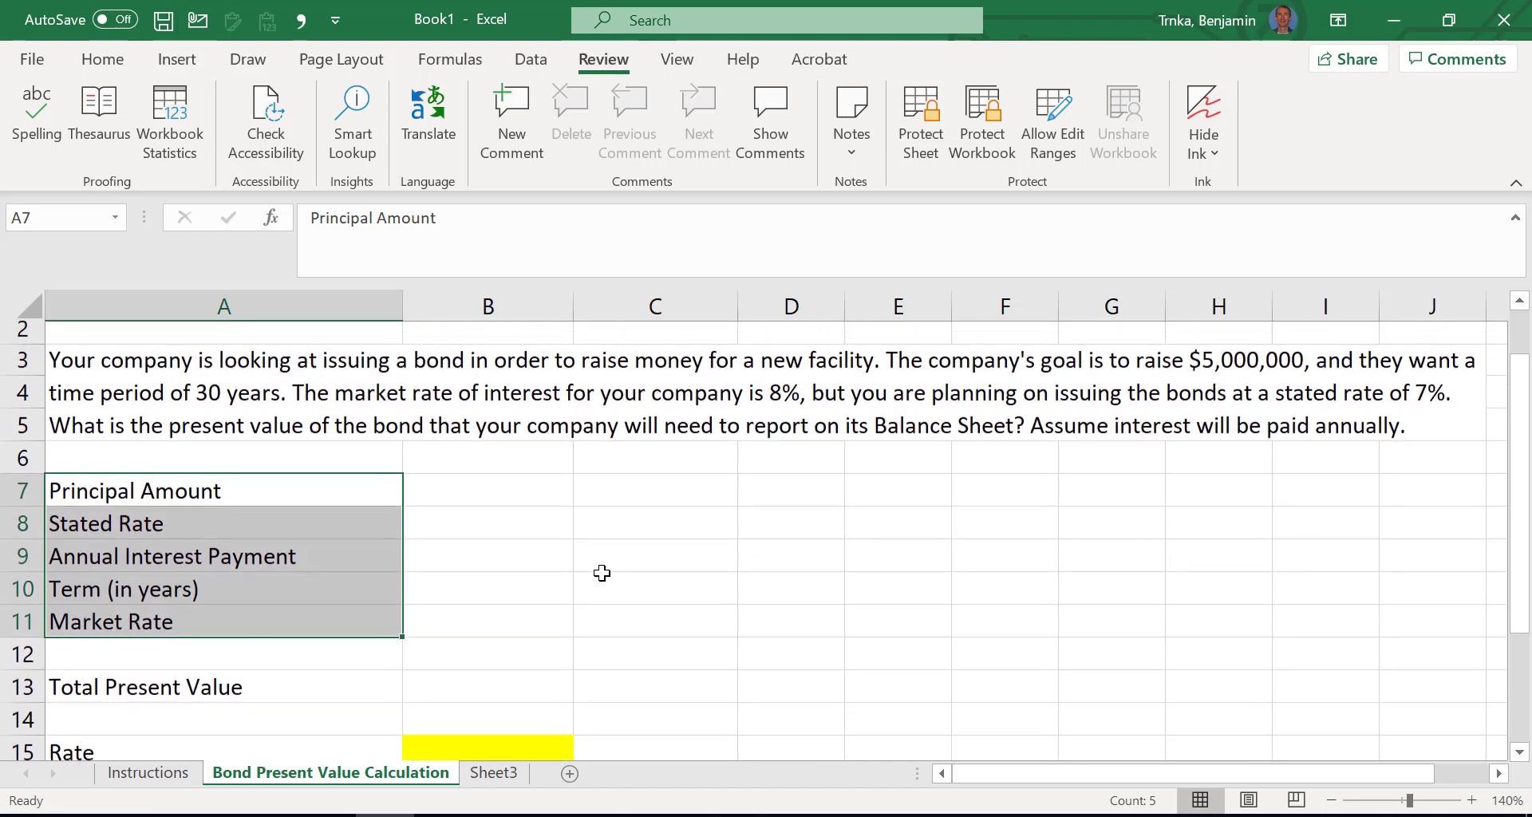
- Enter the Principal Amount in B7 as the negative value -5000000
{"action": "left_click", "coordinate": [507, 517]}
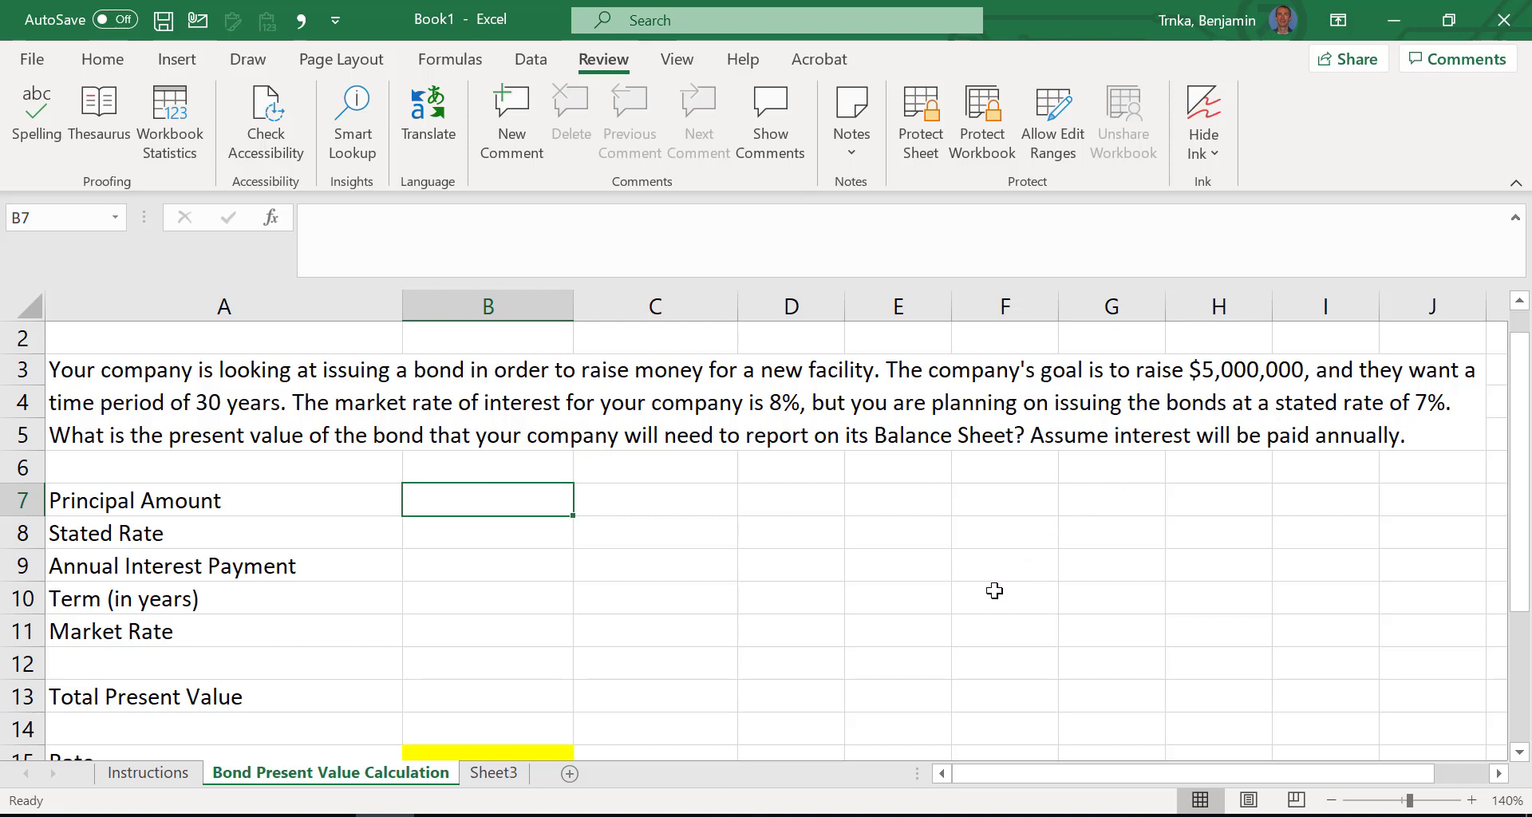
{"action": "type", "text": "-5"}
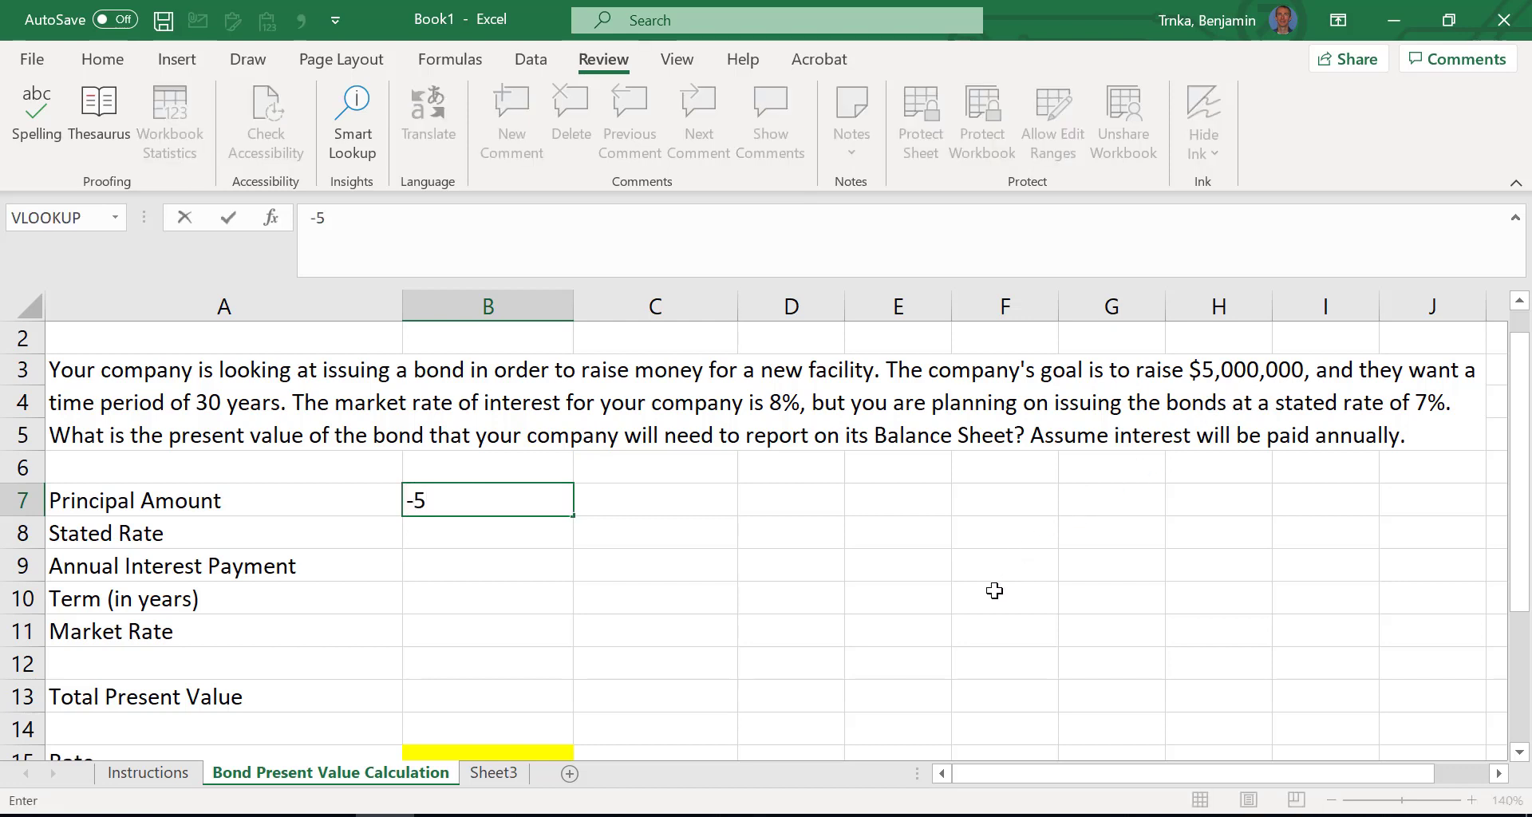
{"action": "type", "text": "000000"}
{"action": "key", "text": "Return"}
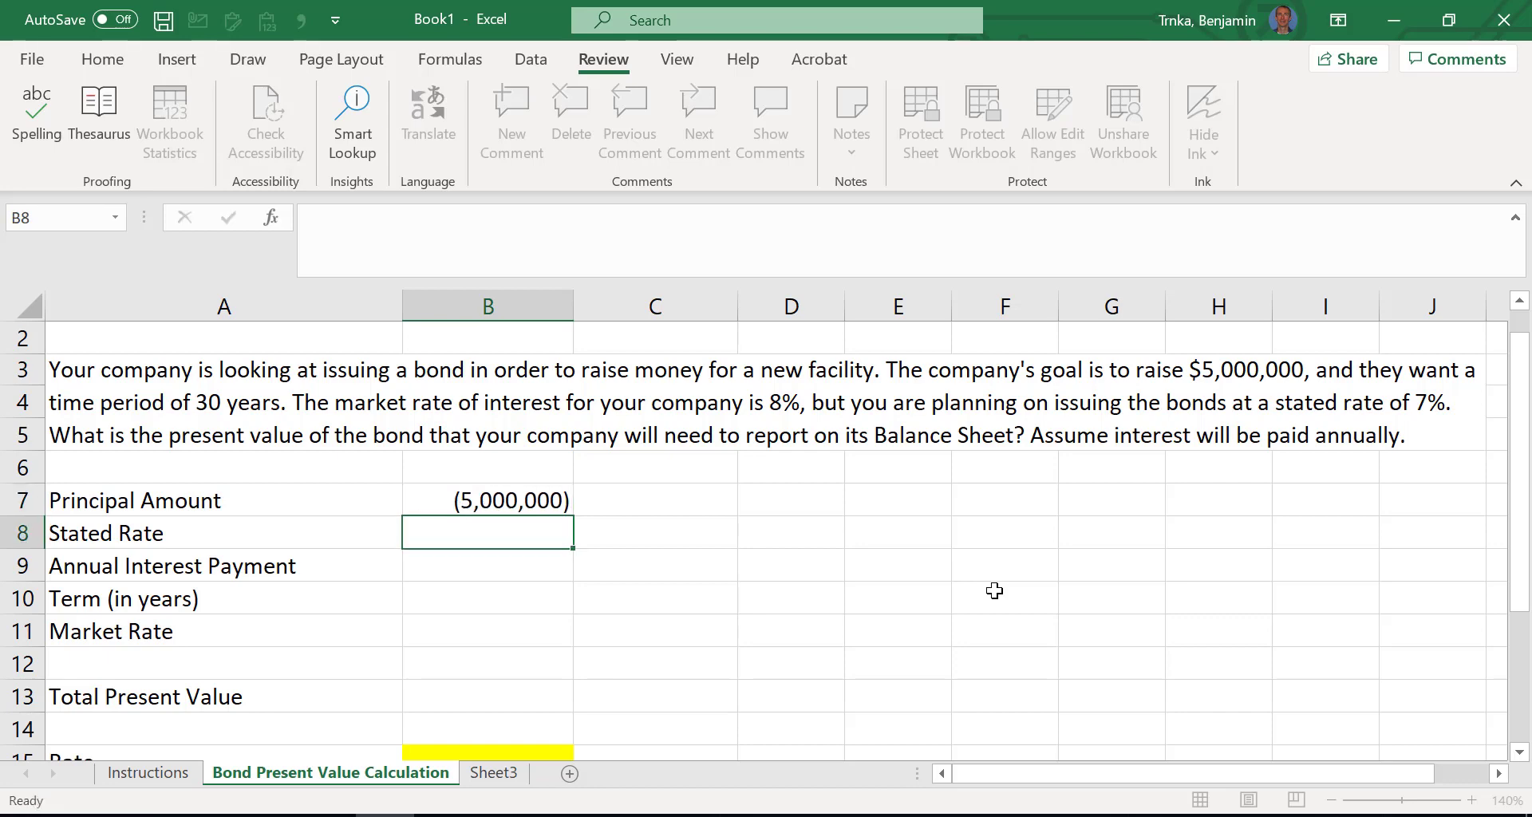
{"action": "key", "text": "Up"}
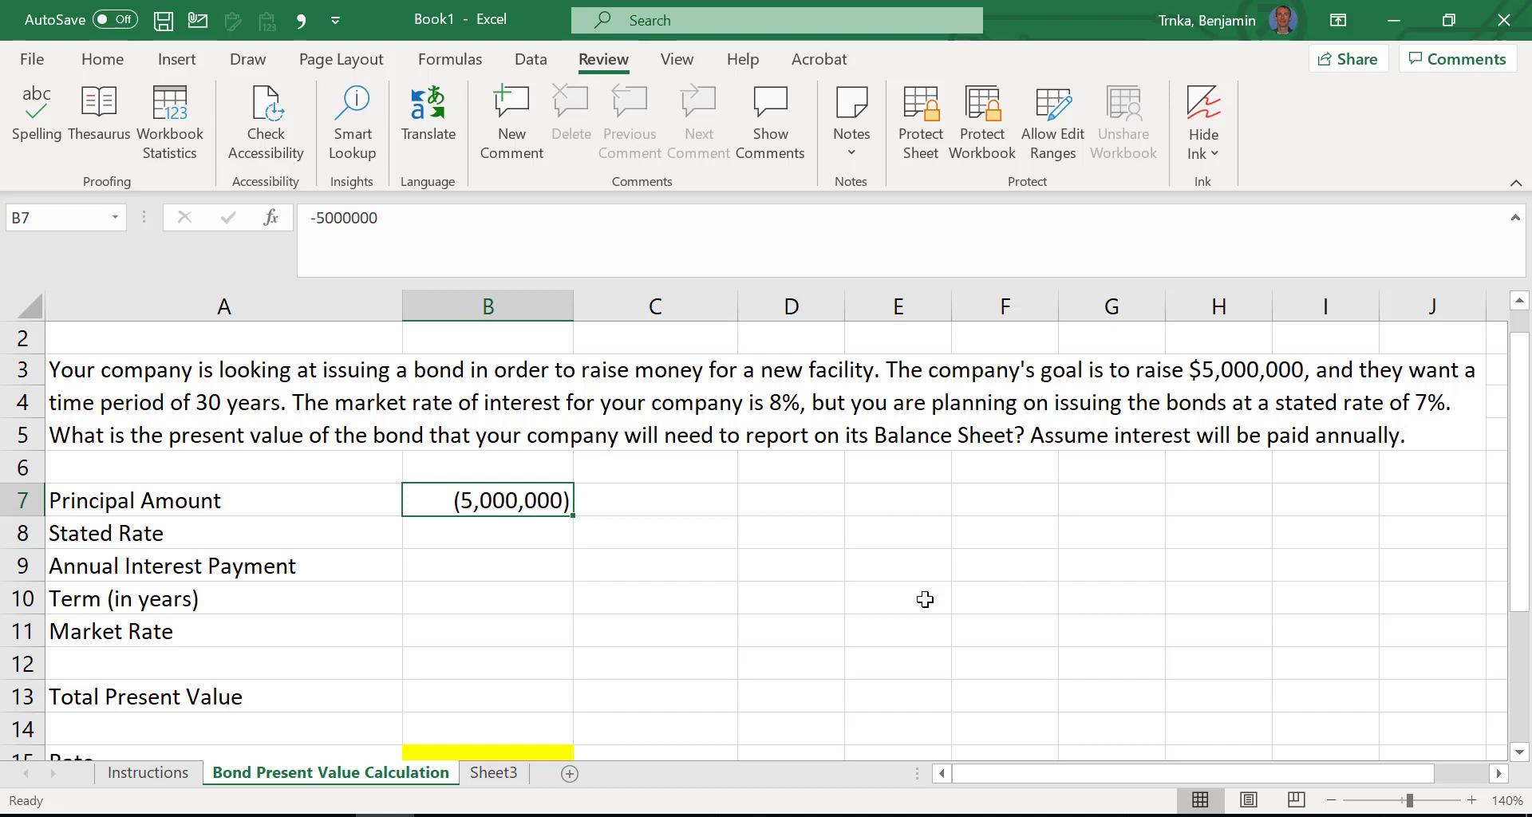
{"action": "left_click", "coordinate": [475, 699]}
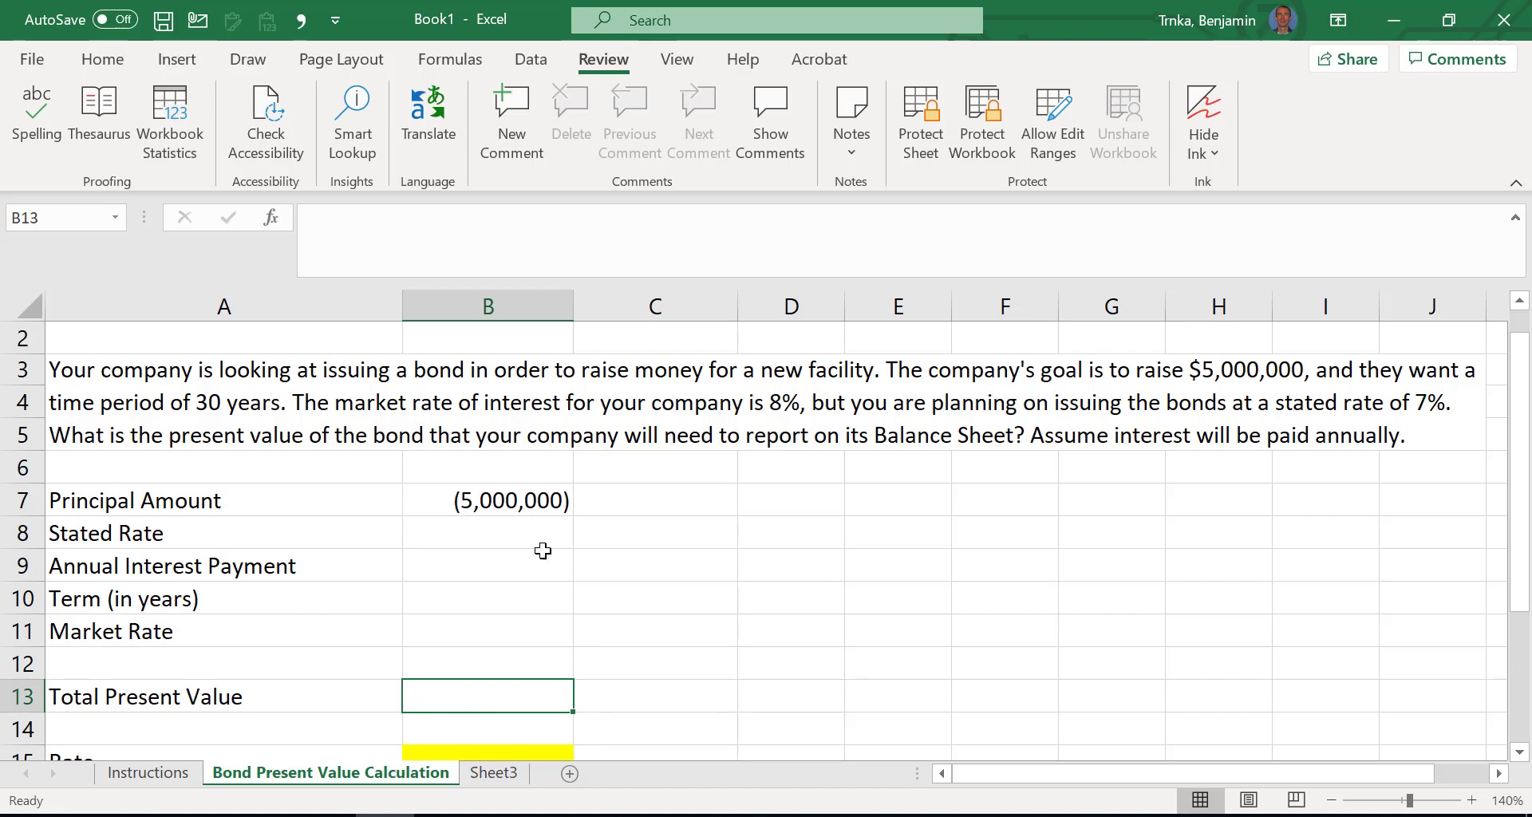
{"action": "left_click_drag", "start_coordinate": [497, 505], "coordinate": [462, 637]}
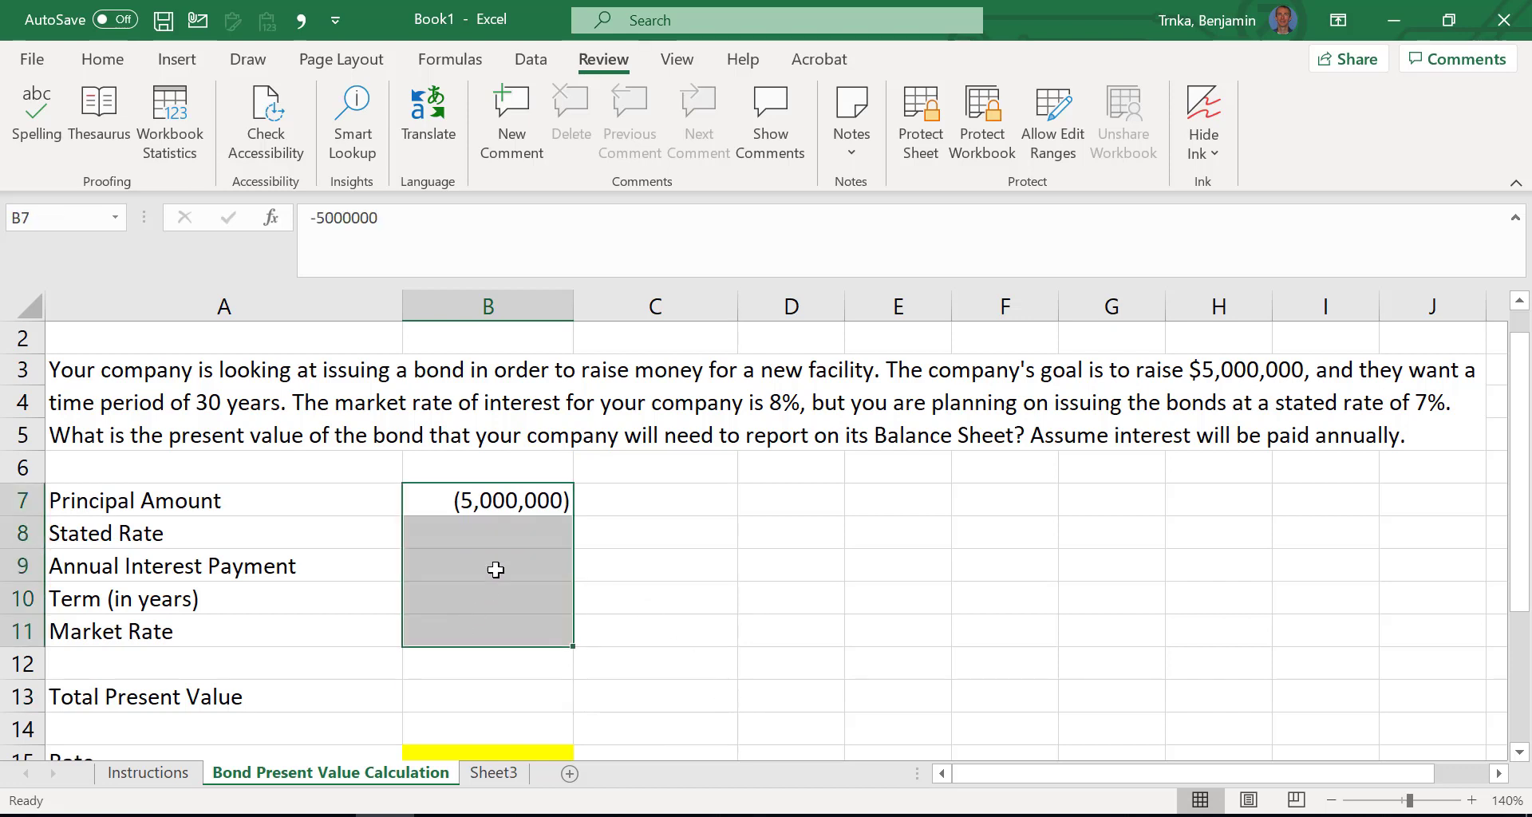
{"action": "left_click", "coordinate": [501, 511]}
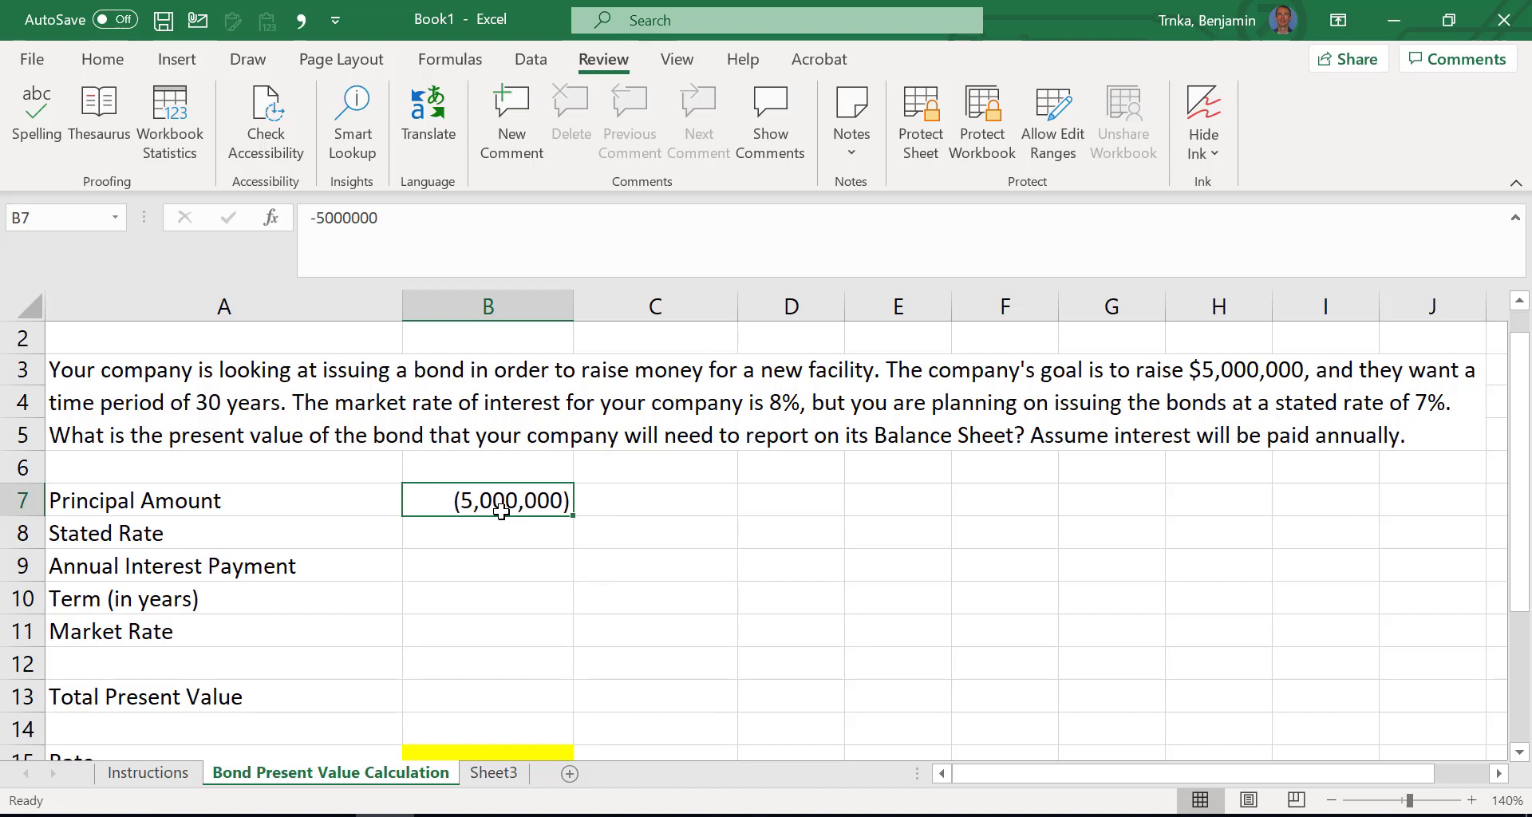
- Enter 7% as the Stated Rate in B8
{"action": "key", "text": "Return"}
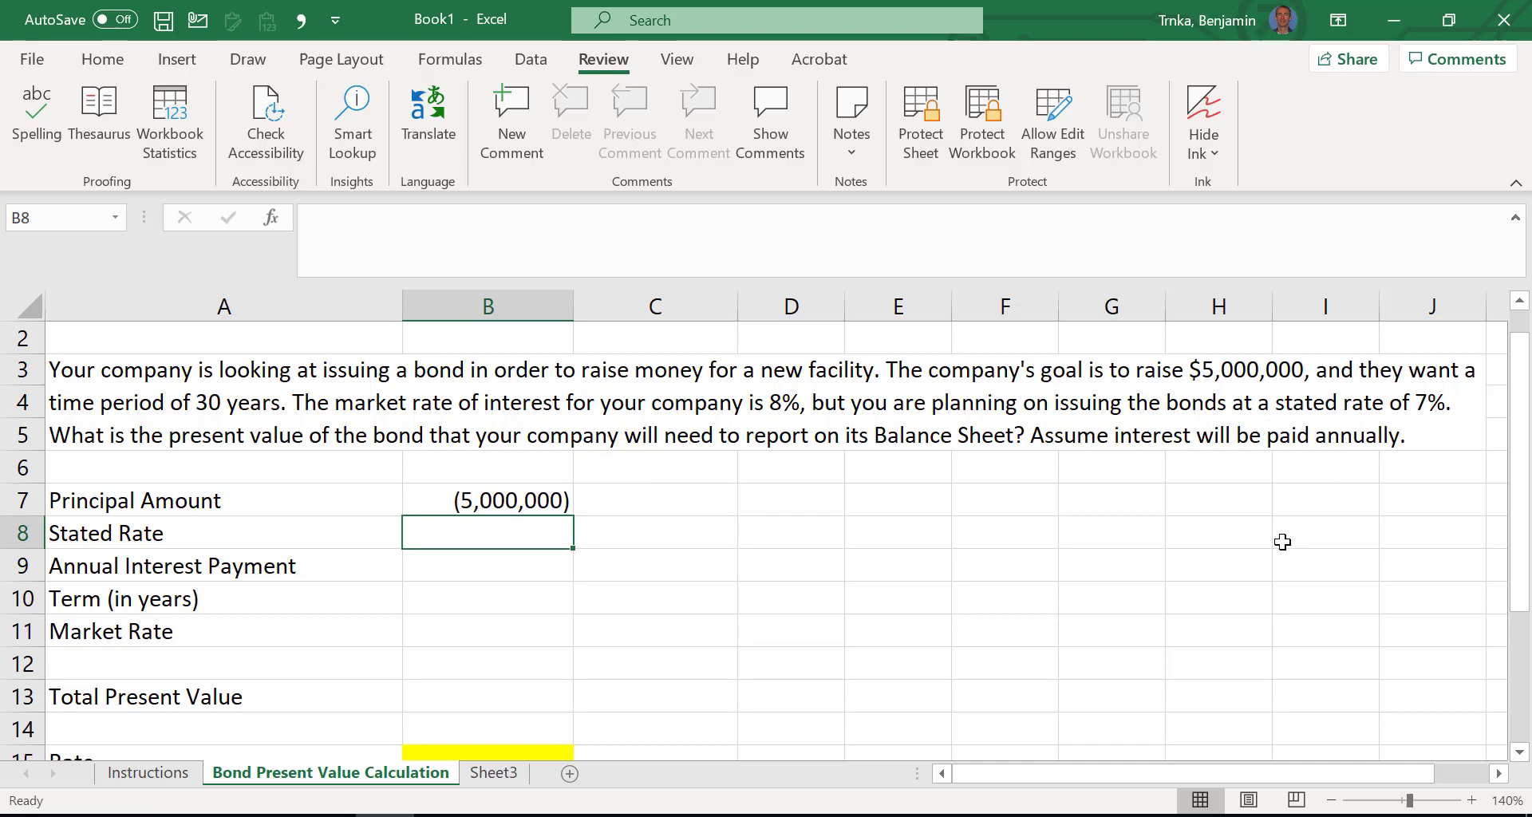
{"action": "type", "text": "7%"}
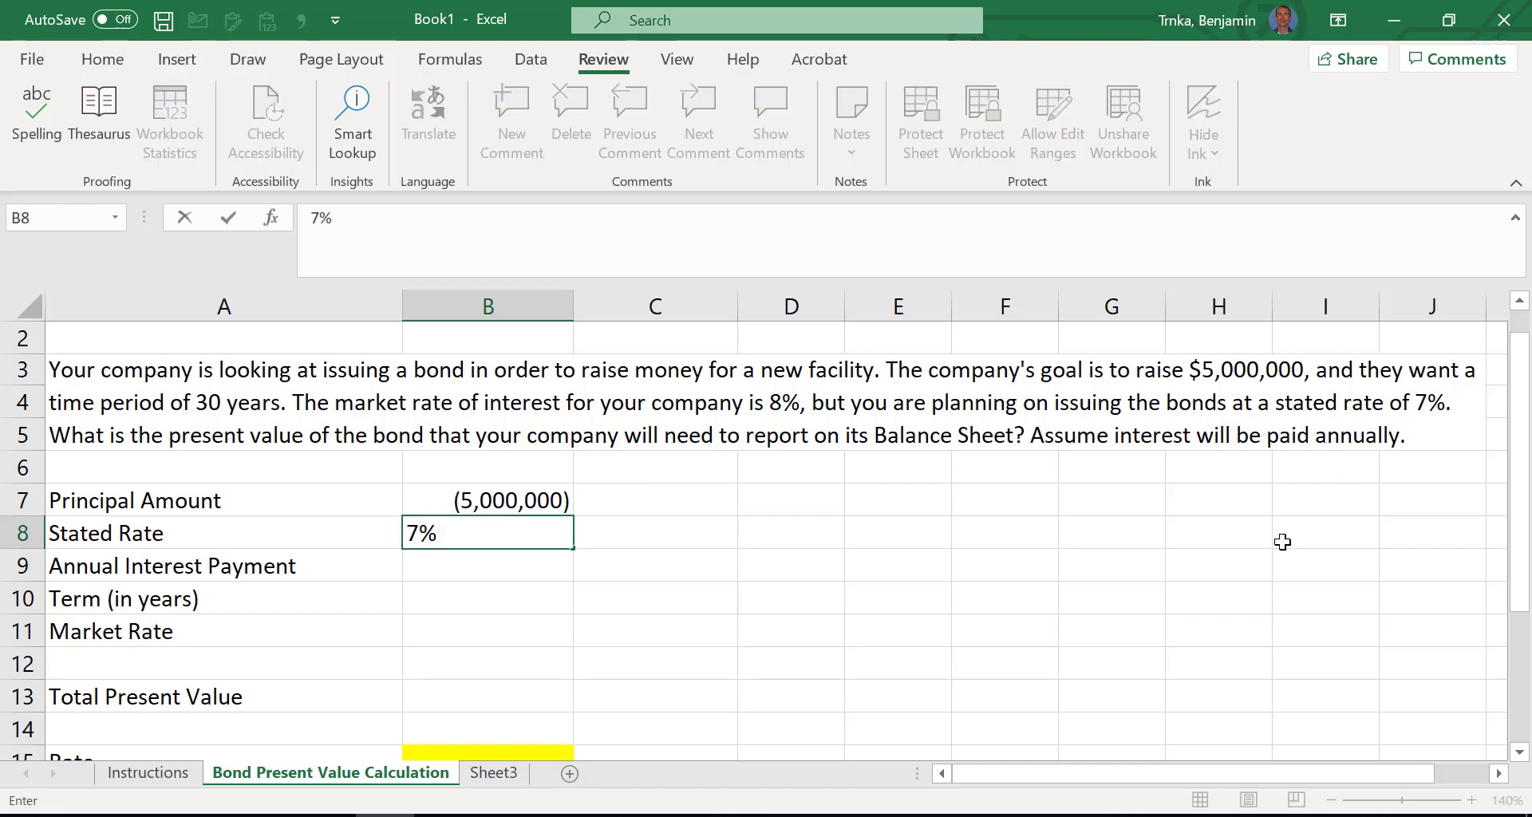
{"action": "key", "text": "Return"}
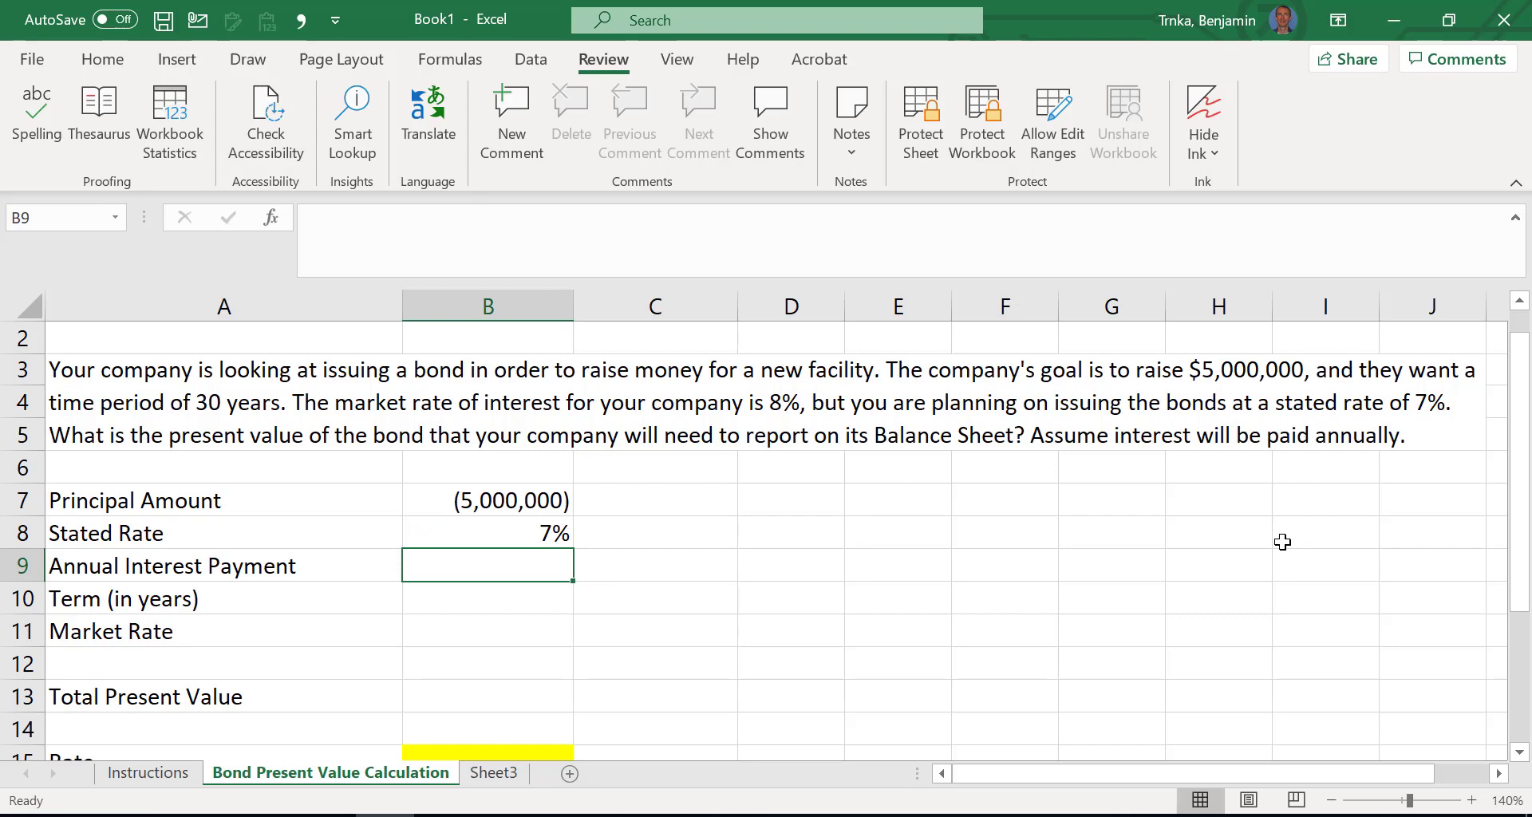
- Calculate the Annual Interest Payment in B9 by multiplying the principal by the stated rate with =B7*B8
{"action": "type", "text": "="}
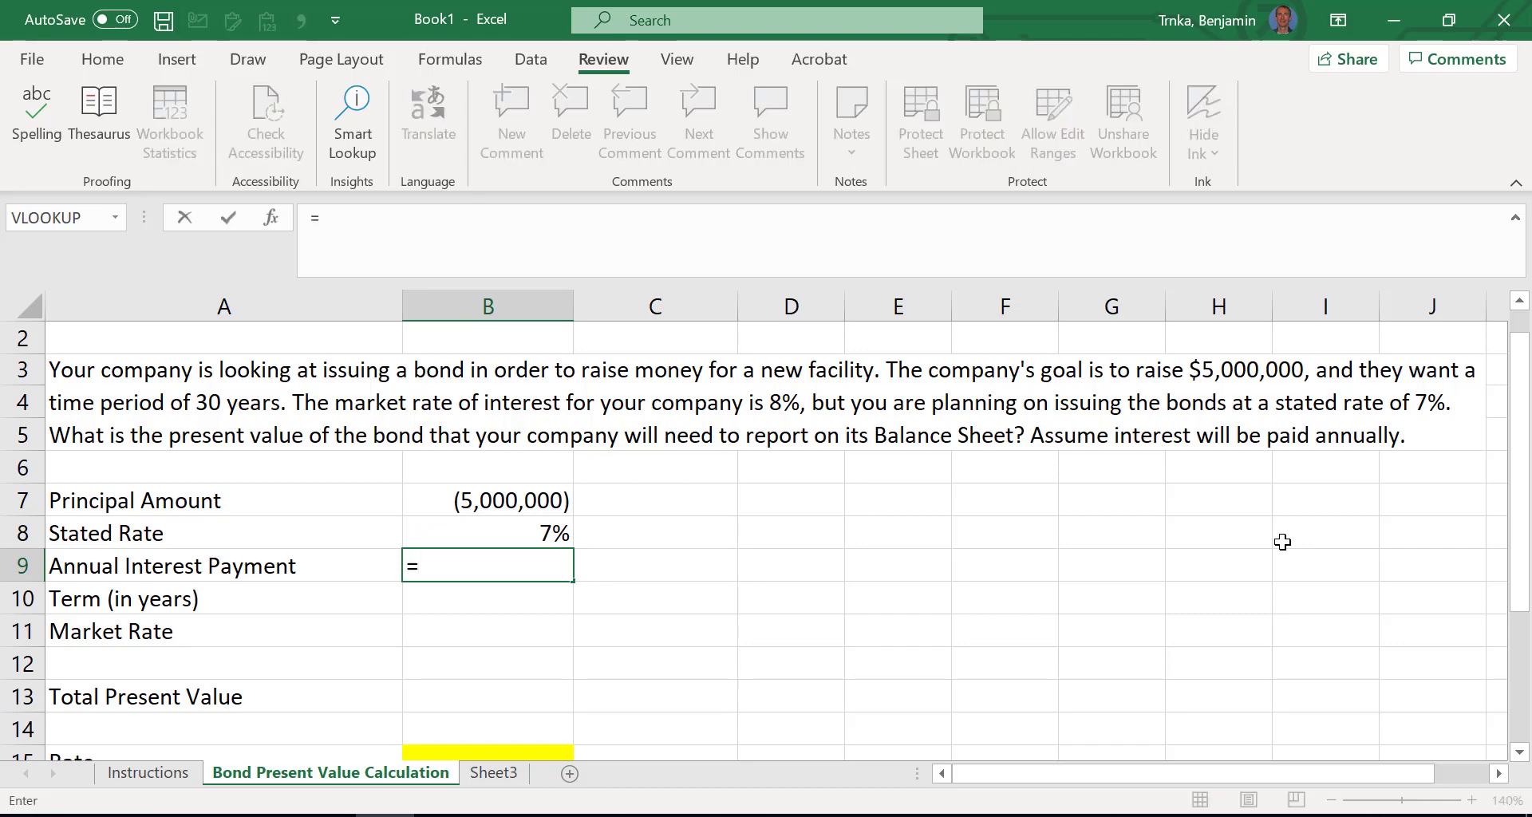
{"action": "key", "text": "Up"}
{"action": "key", "text": "Up"}
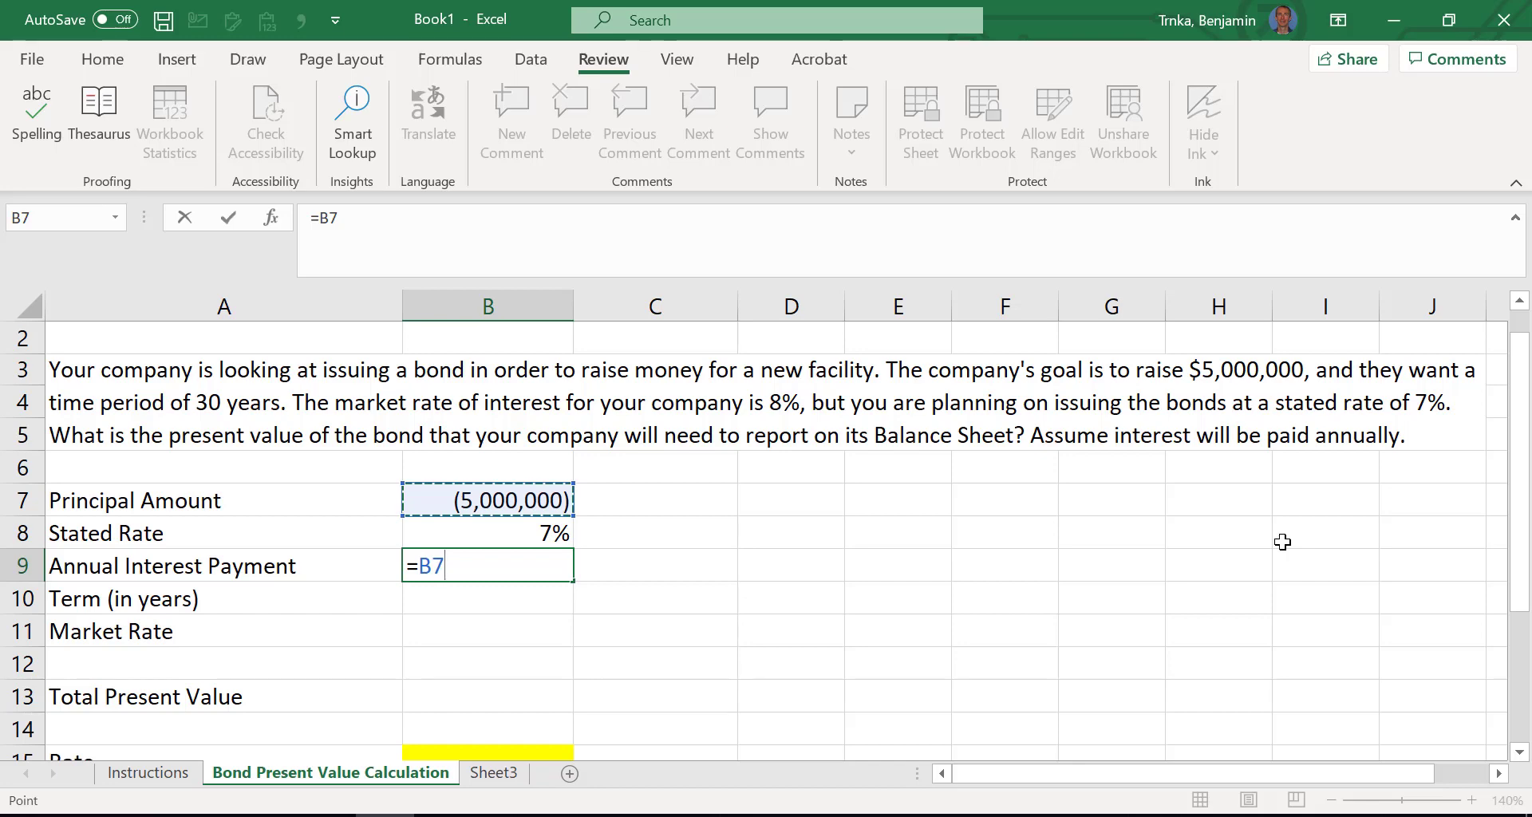
{"action": "type", "text": "*"}
{"action": "key", "text": "Up"}
{"action": "key", "text": "Return"}
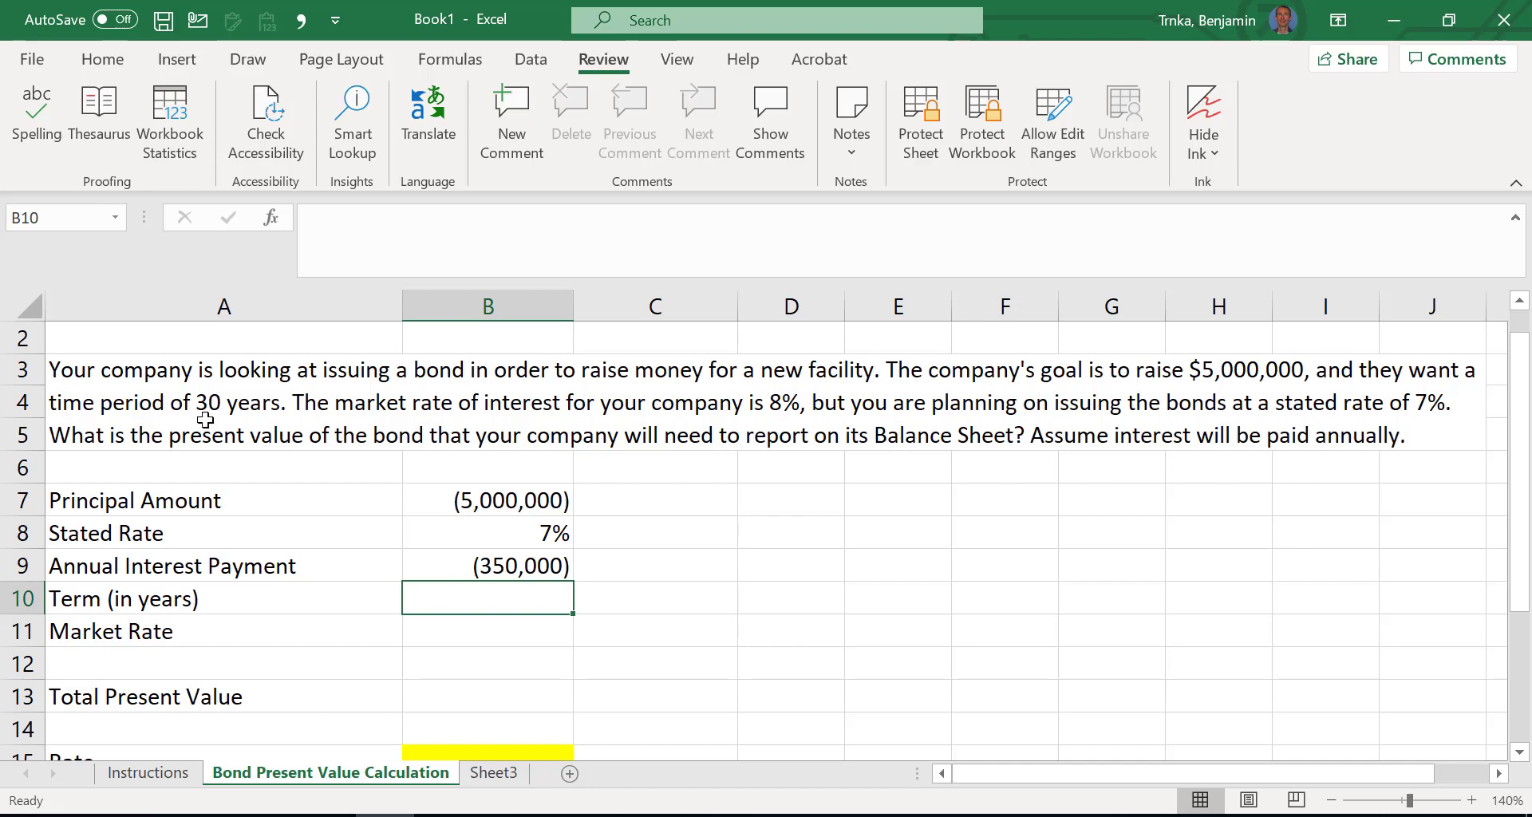
- Enter 30 as the Term (in years) in B10 and 8% as the Market Rate in B11
{"action": "type", "text": "30"}
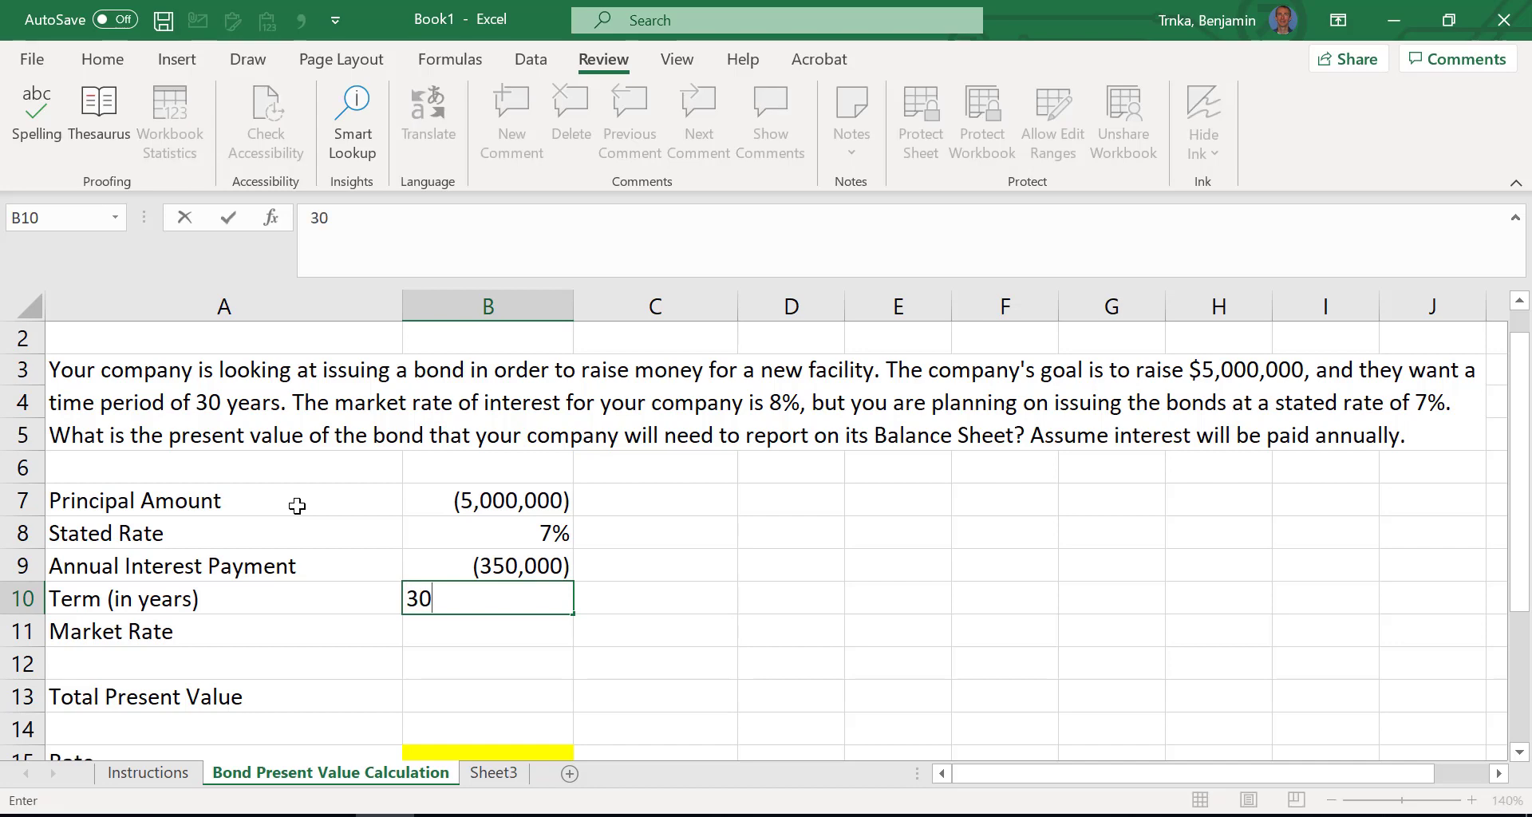
{"action": "key", "text": "Return"}
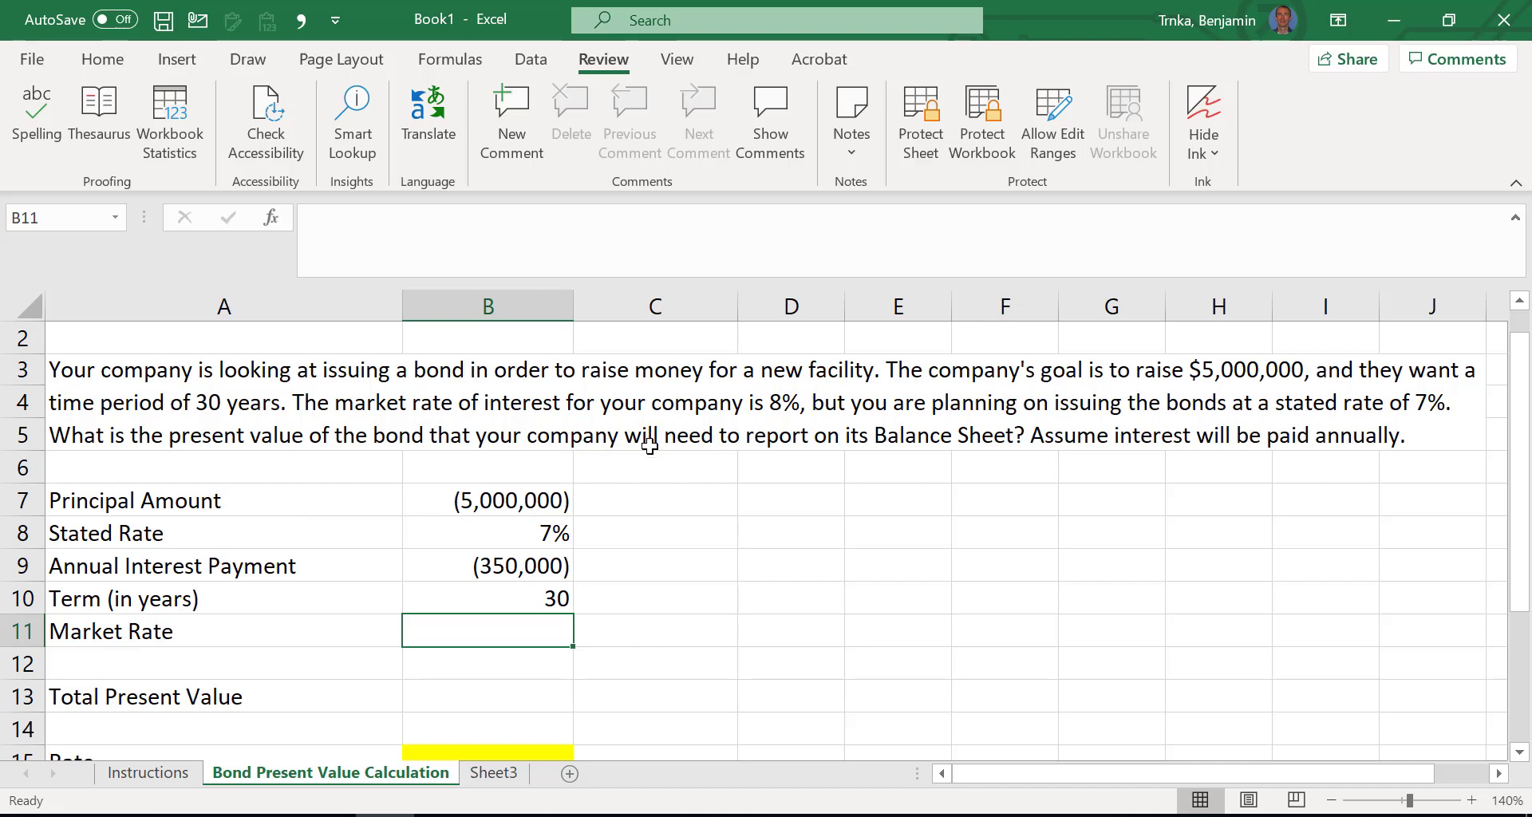
{"action": "type", "text": "8%"}
{"action": "key", "text": "Return"}
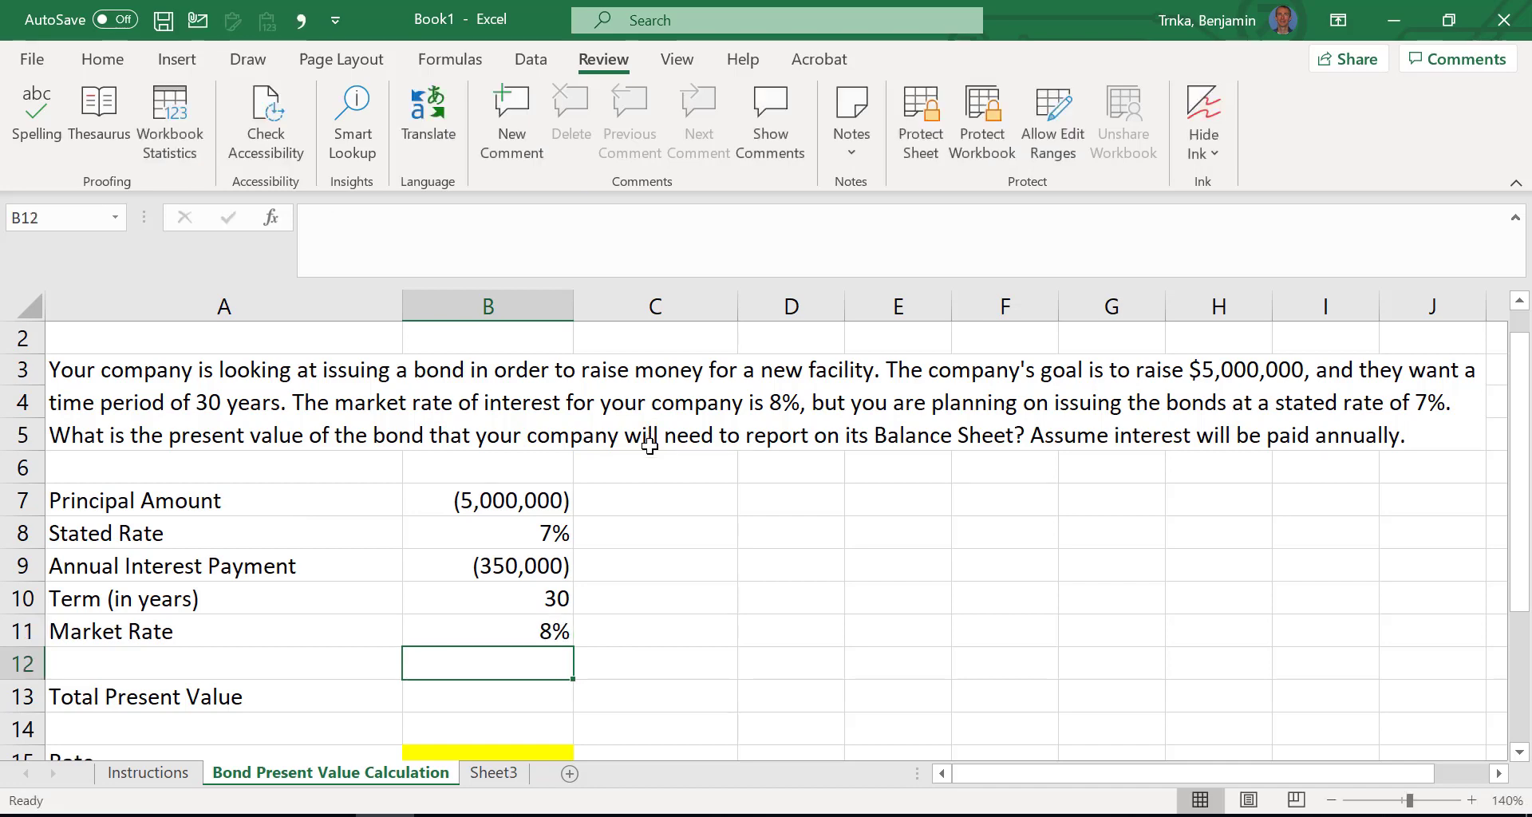
{"action": "key", "text": "Return"}
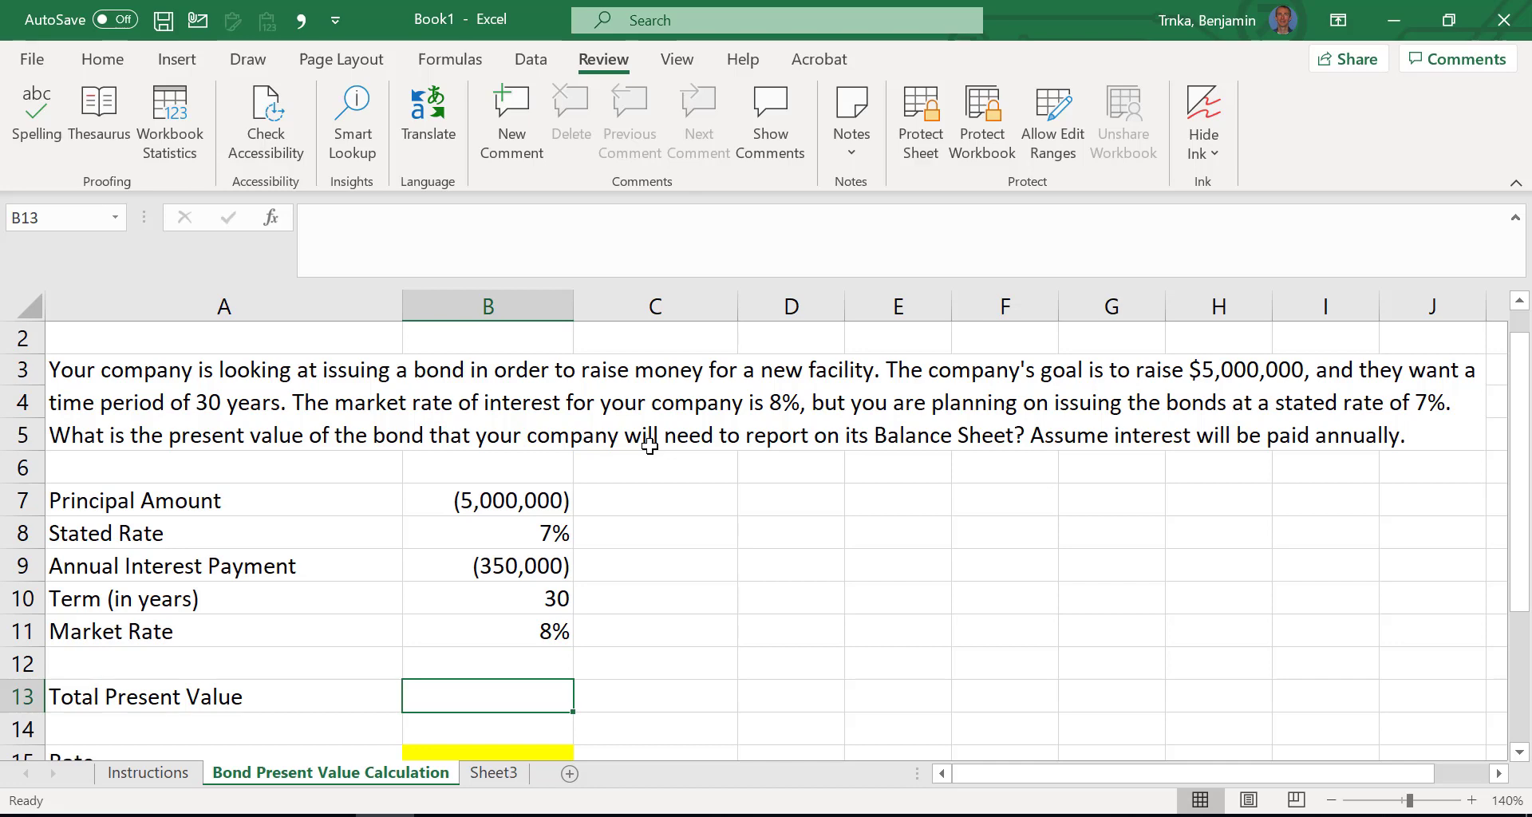
{"action": "left_click", "coordinate": [535, 490]}
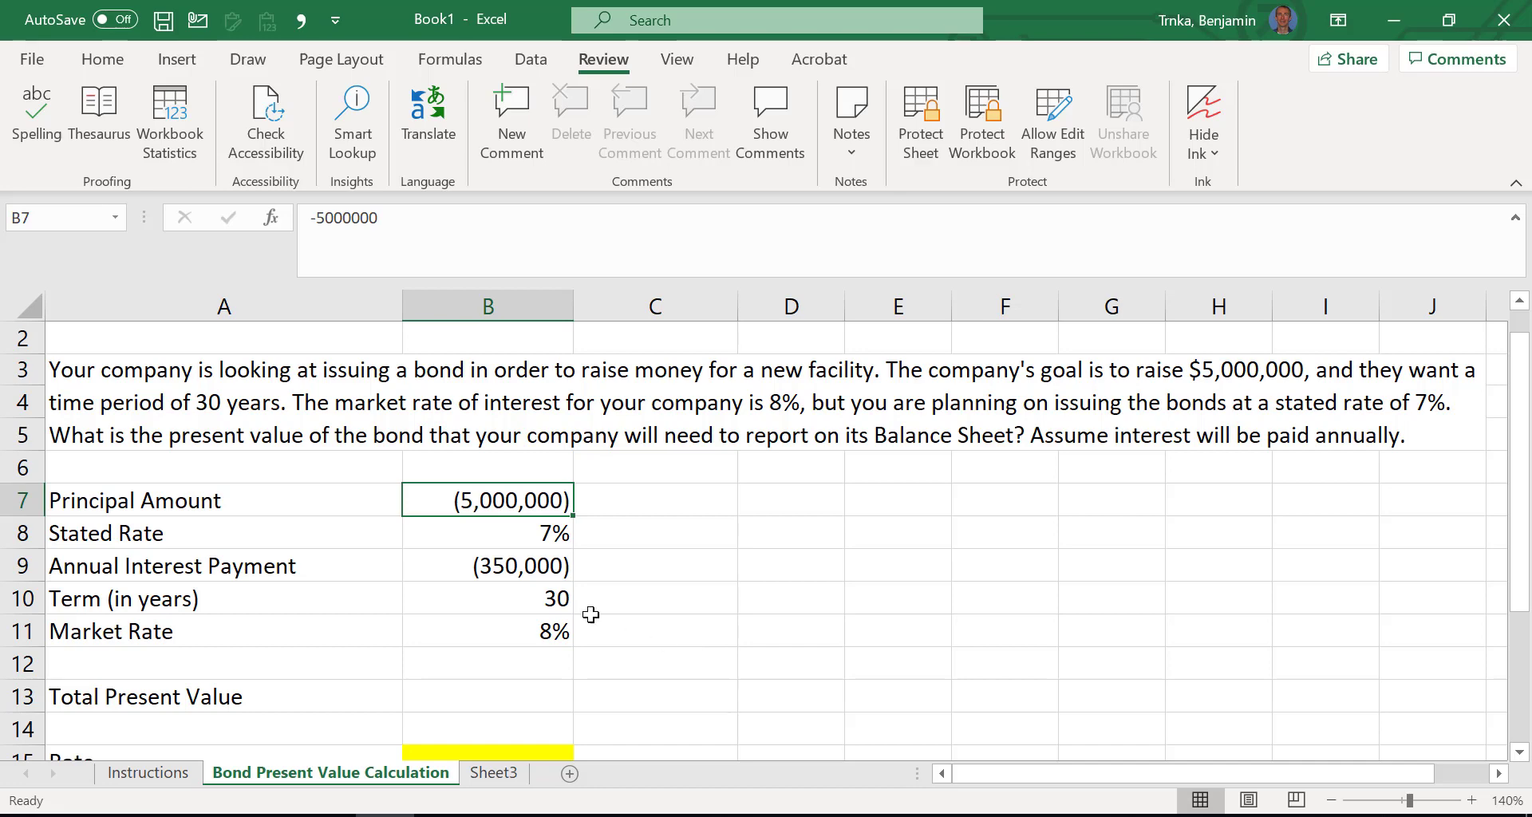
- Start a PV formula in B13 for Total Present Value, with Market Rate B11 as rate and Term B10 as nper
{"action": "left_click", "coordinate": [503, 541]}
{"action": "left_click", "coordinate": [472, 635]}
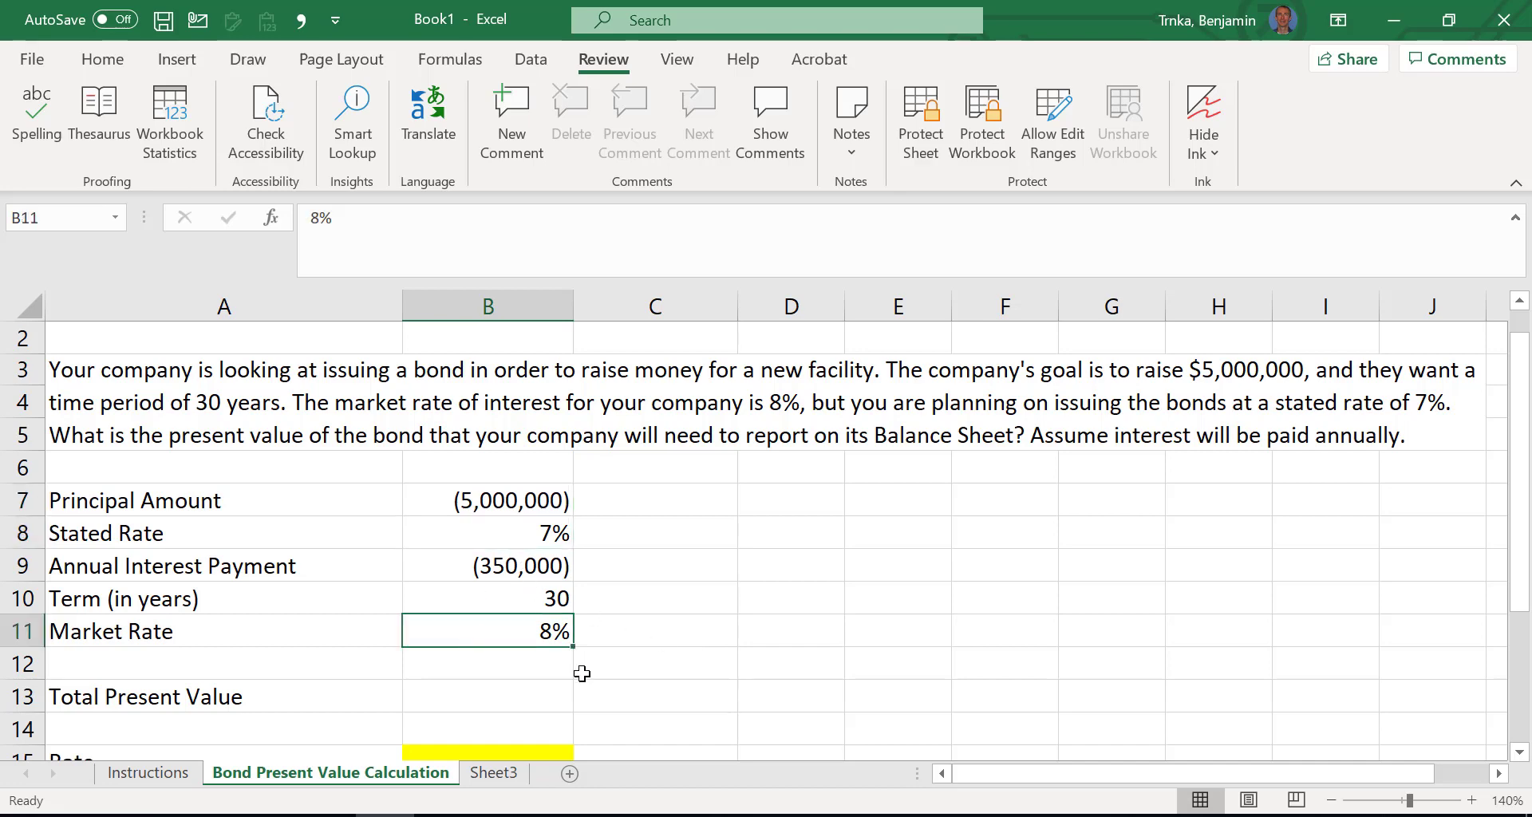
{"action": "left_click", "coordinate": [500, 695]}
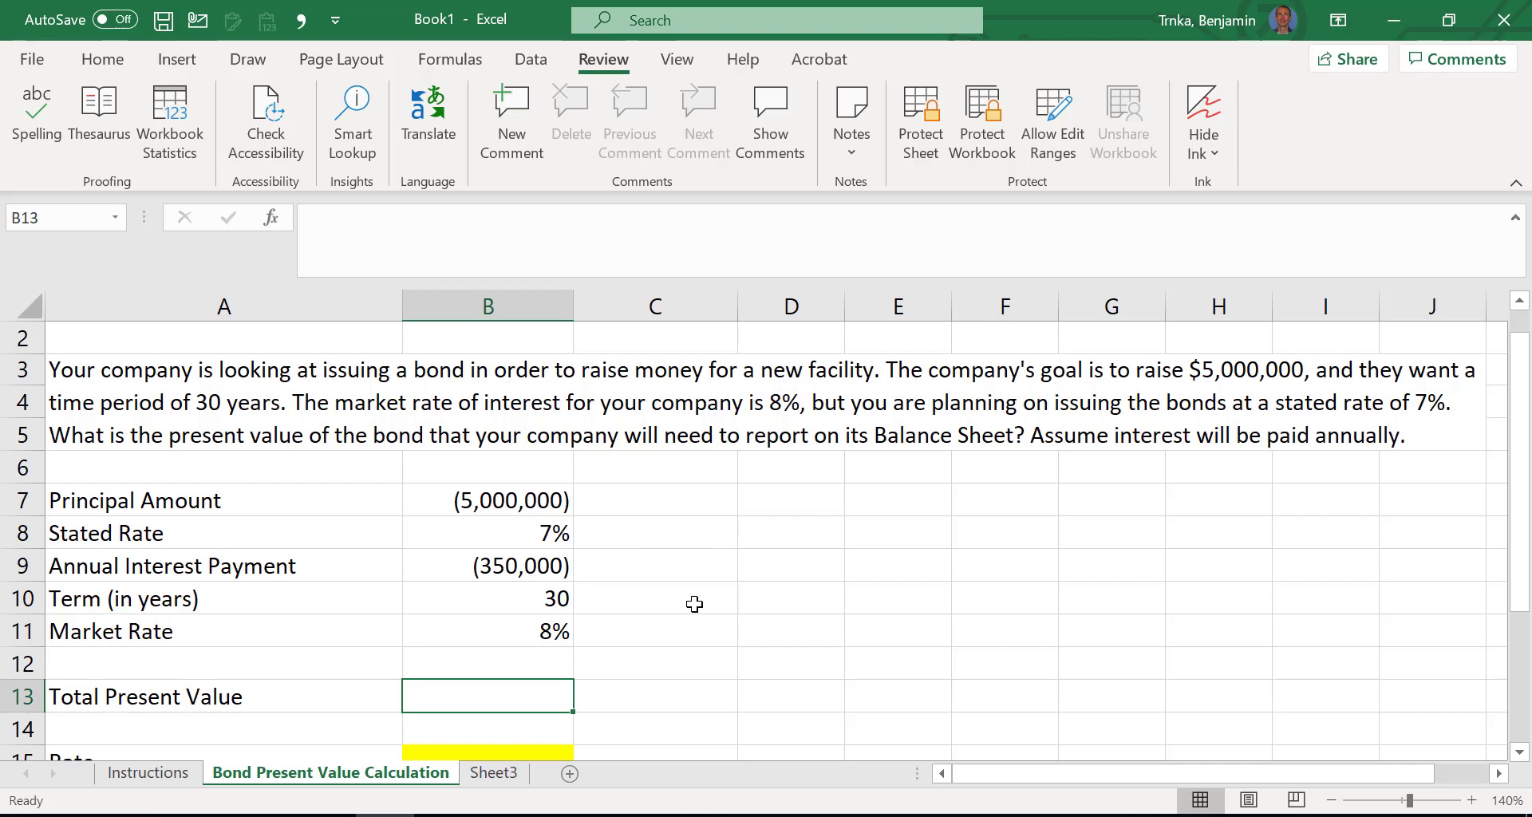
{"action": "type", "text": "=pv"}
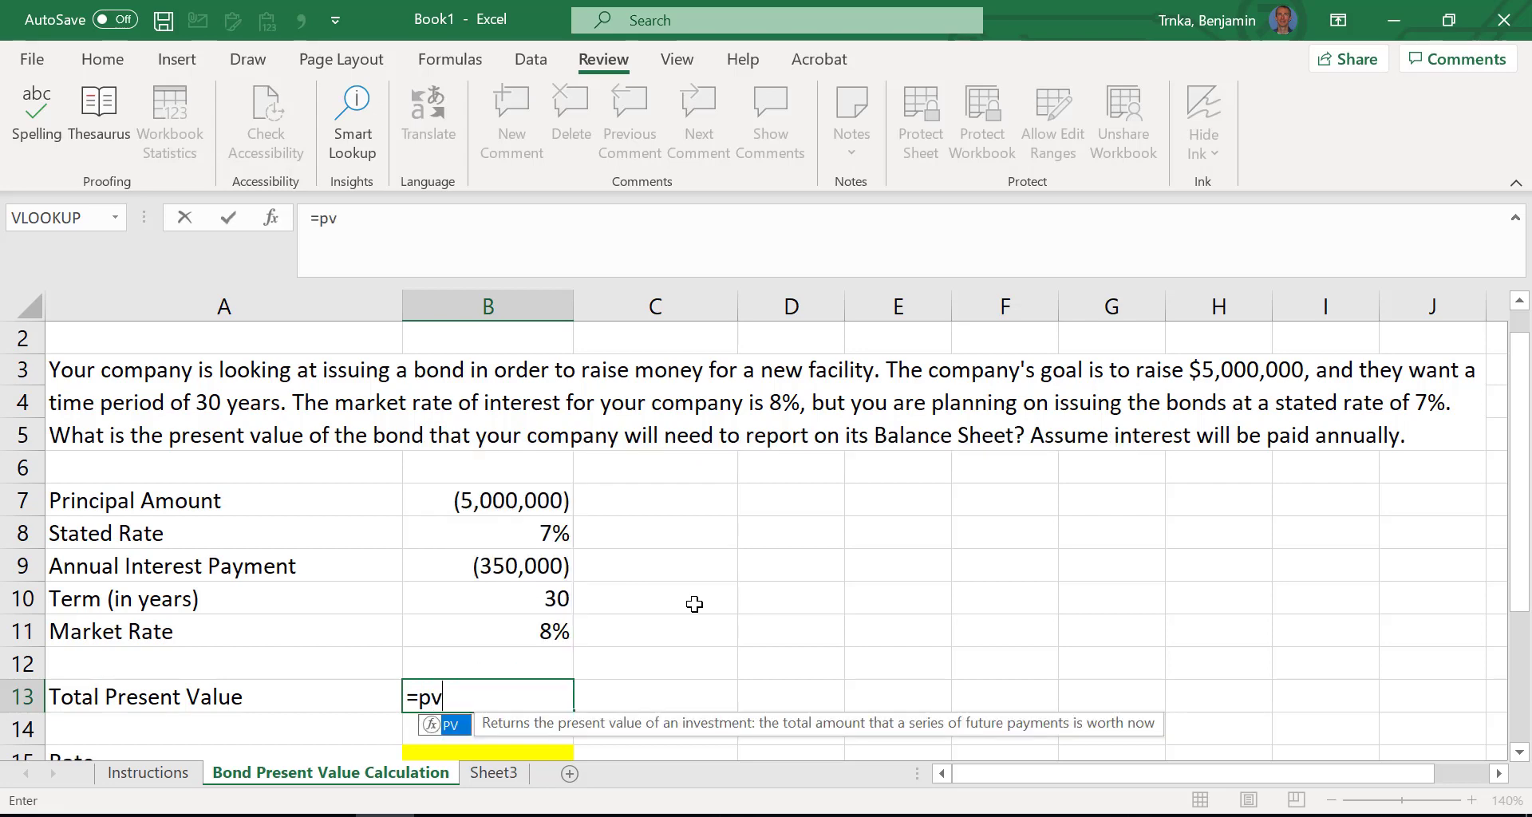
{"action": "key", "text": "Tab"}
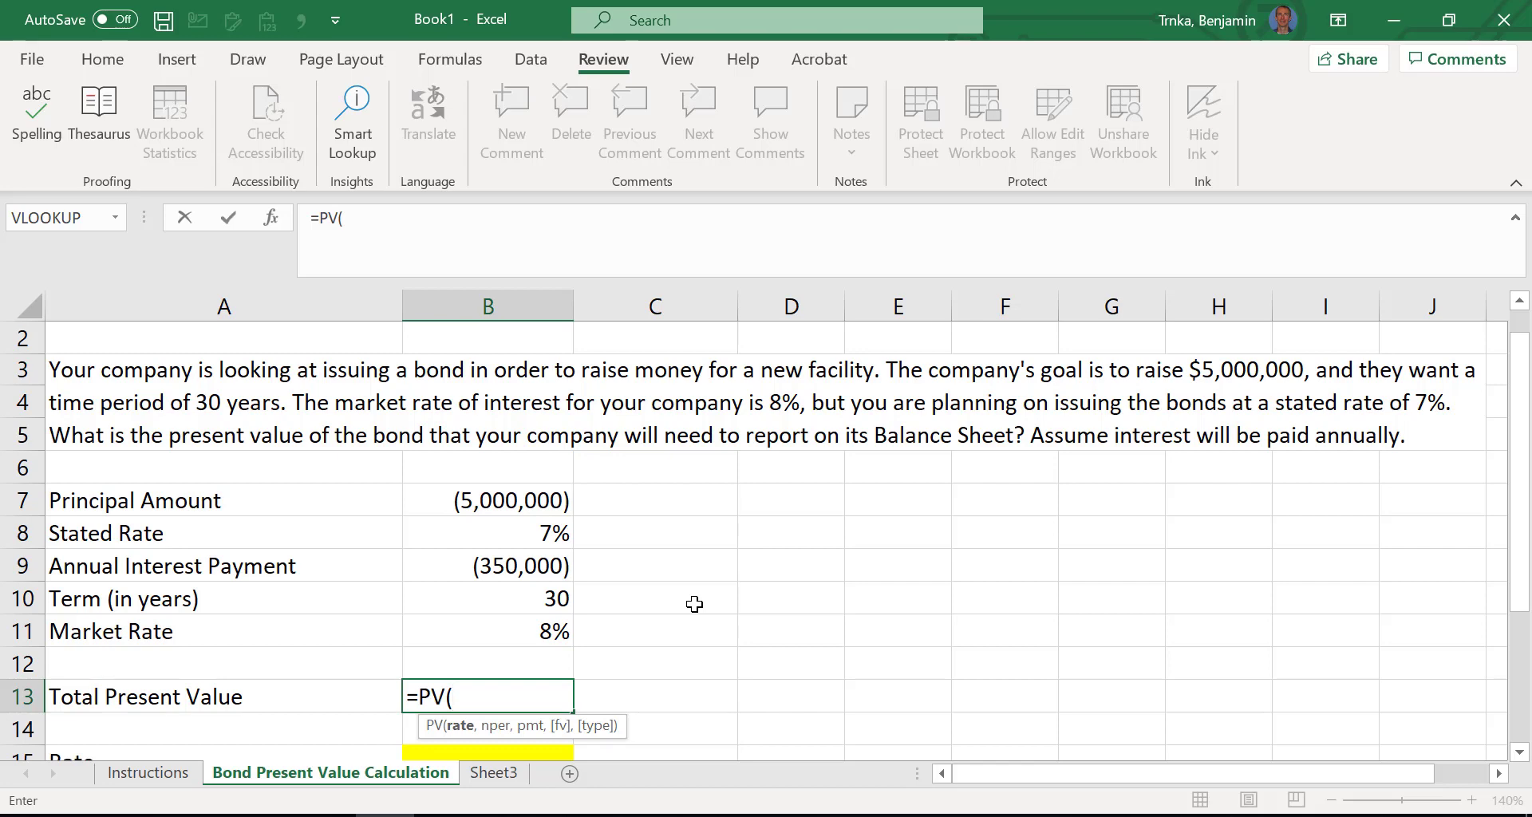
{"action": "key", "text": "Up"}
{"action": "key", "text": "Up"}
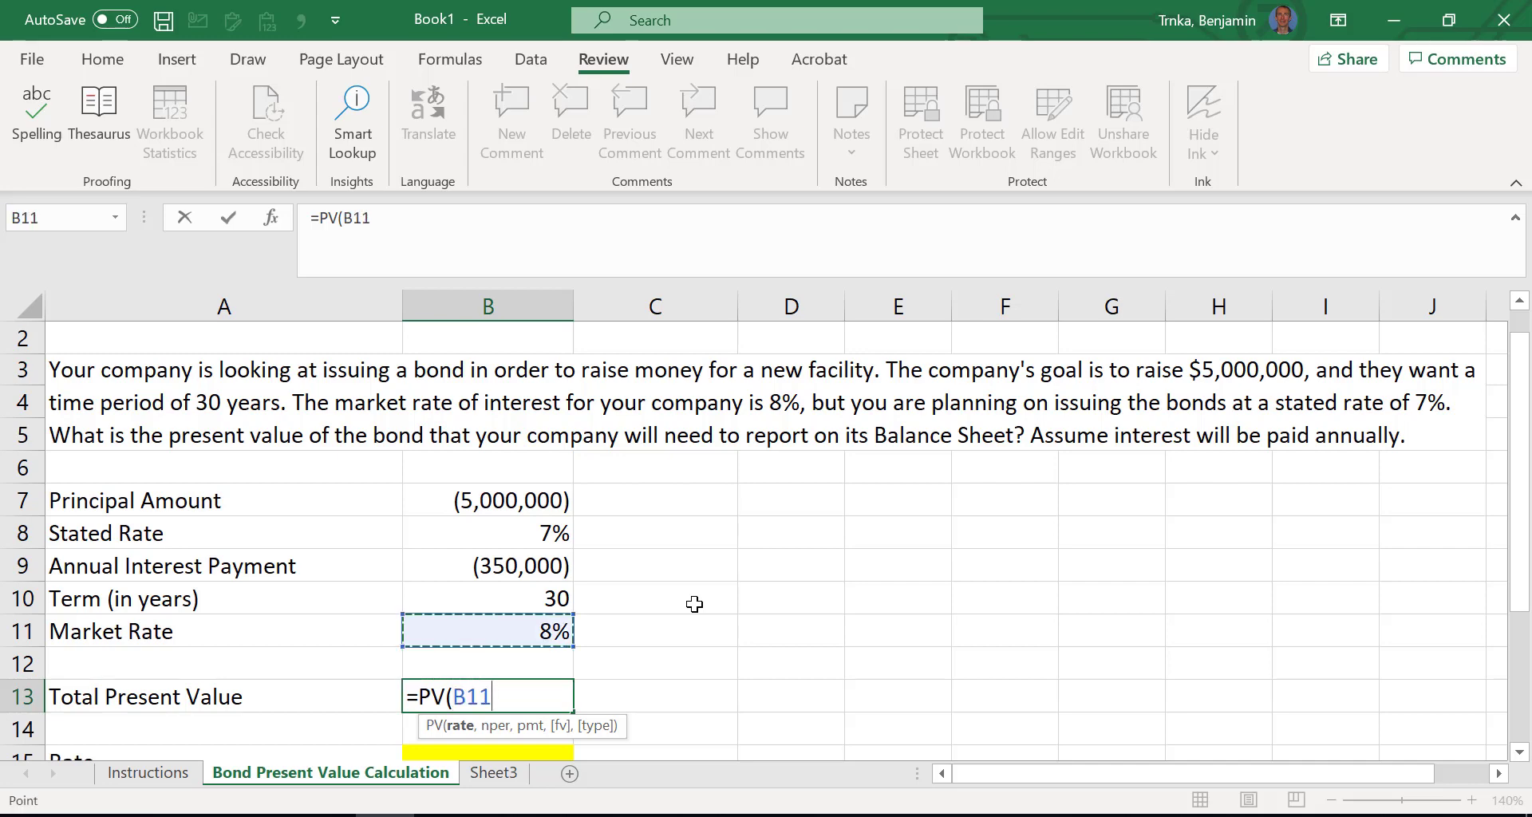
{"action": "type", "text": ","}
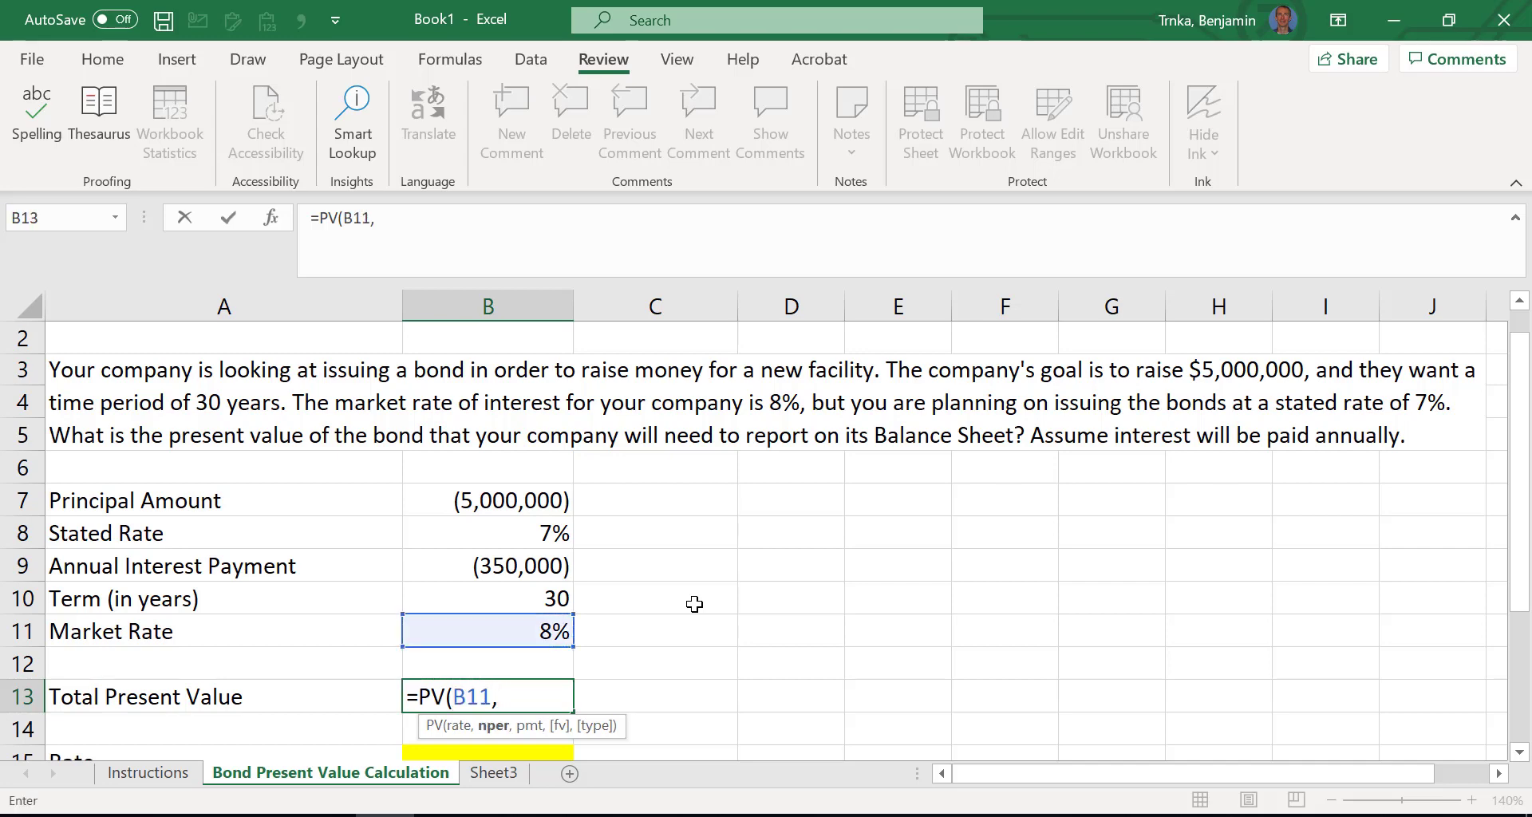
{"action": "key", "text": "Up"}
{"action": "key", "text": "Up"}
{"action": "key", "text": "Up"}
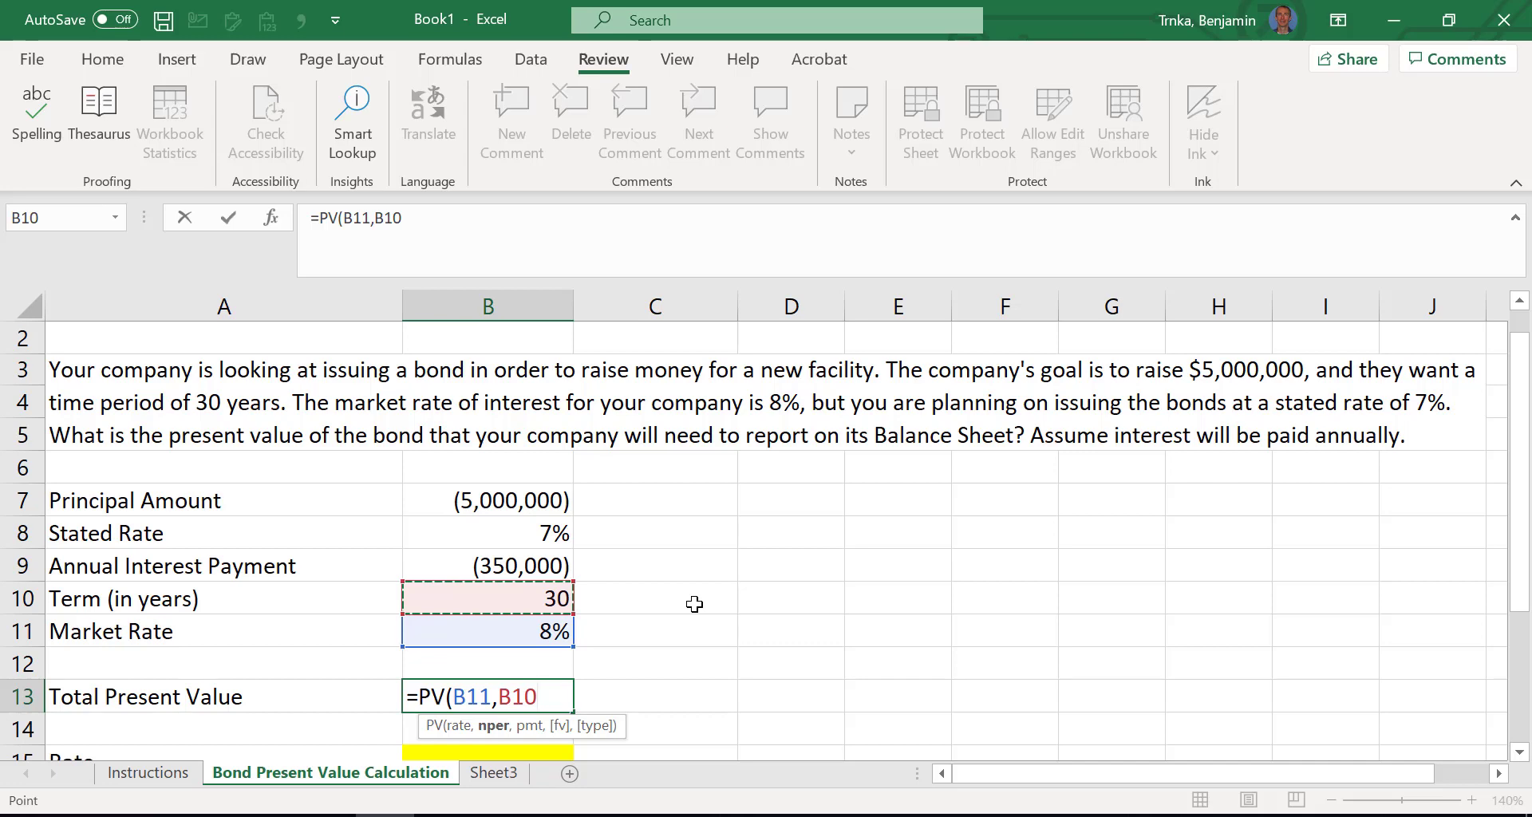
- Complete the PV formula with Annual Interest Payment B9 as pmt, Principal Amount B7 as fv and 0 (end of the period) as type
{"action": "type", "text": ","}
{"action": "key", "text": "Up"}
{"action": "key", "text": "Up"}
{"action": "key", "text": "Up"}
{"action": "key", "text": "Up"}
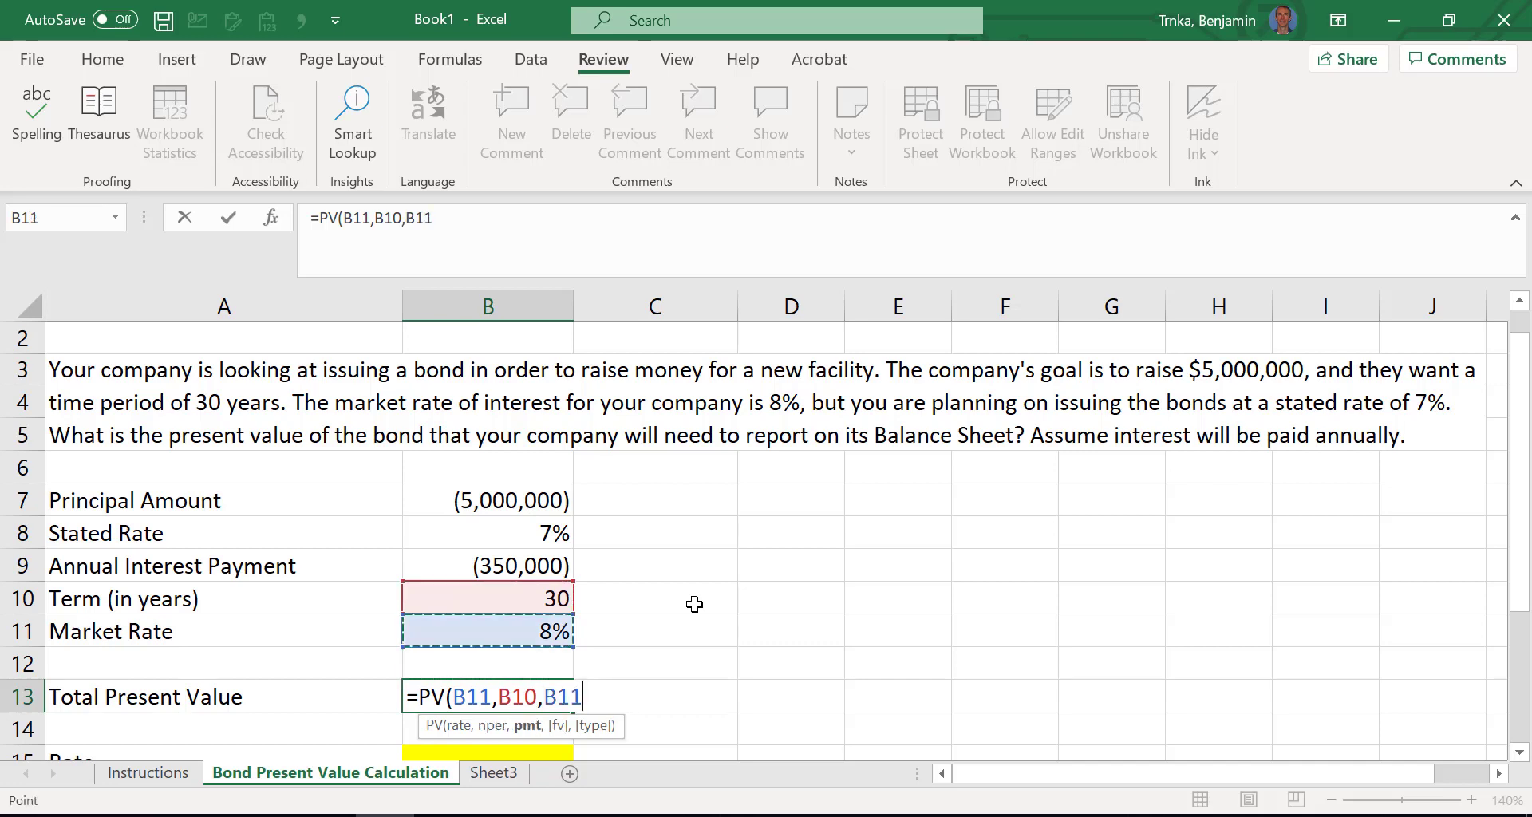
{"action": "type", "text": ","}
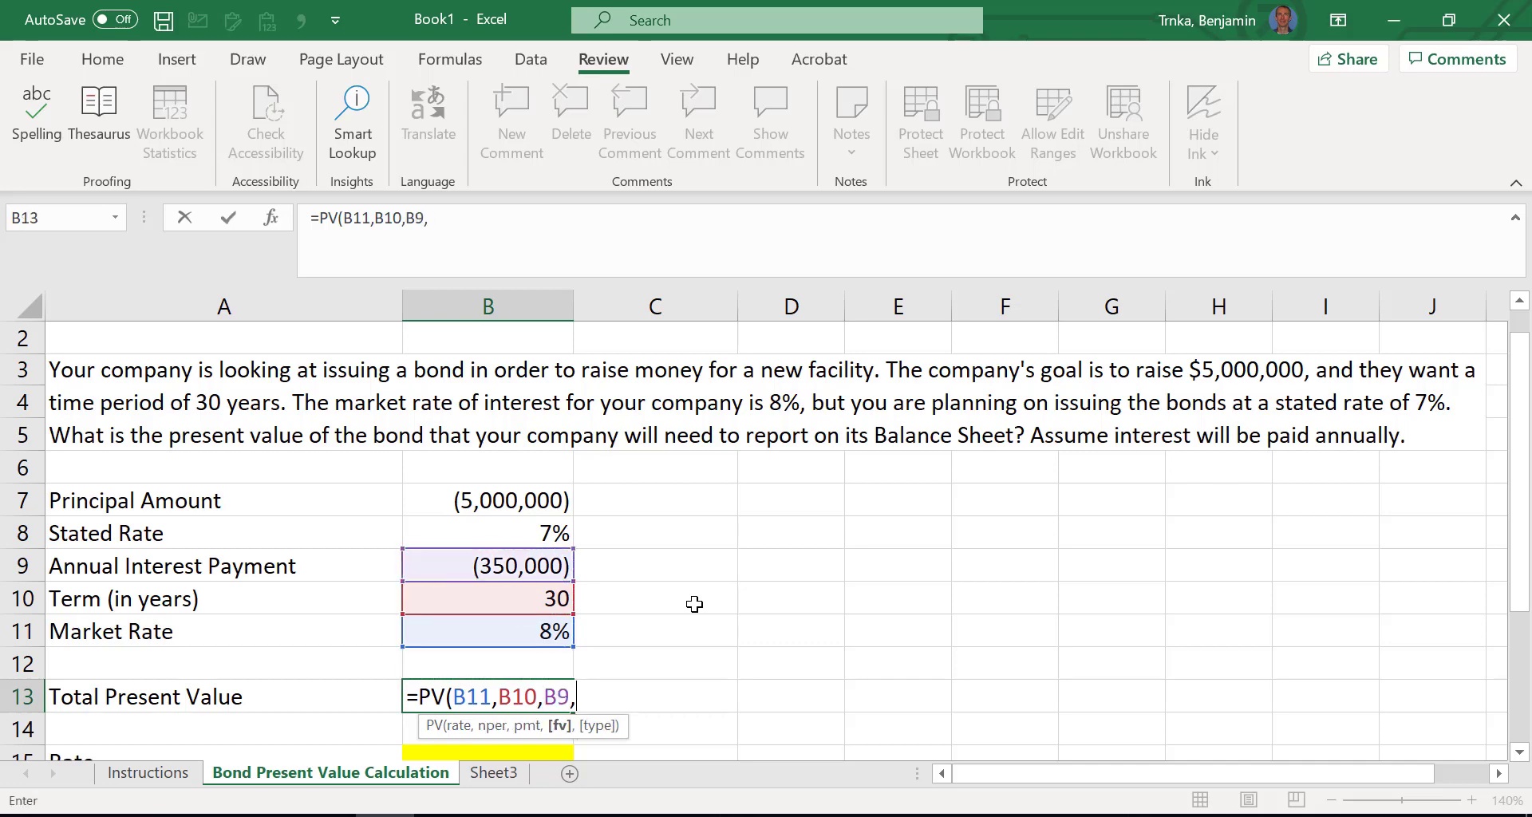
{"action": "key", "text": "Up"}
{"action": "key", "text": "Up"}
{"action": "key", "text": "Up"}
{"action": "key", "text": "Up"}
{"action": "key", "text": "Up"}
{"action": "key", "text": "Up"}
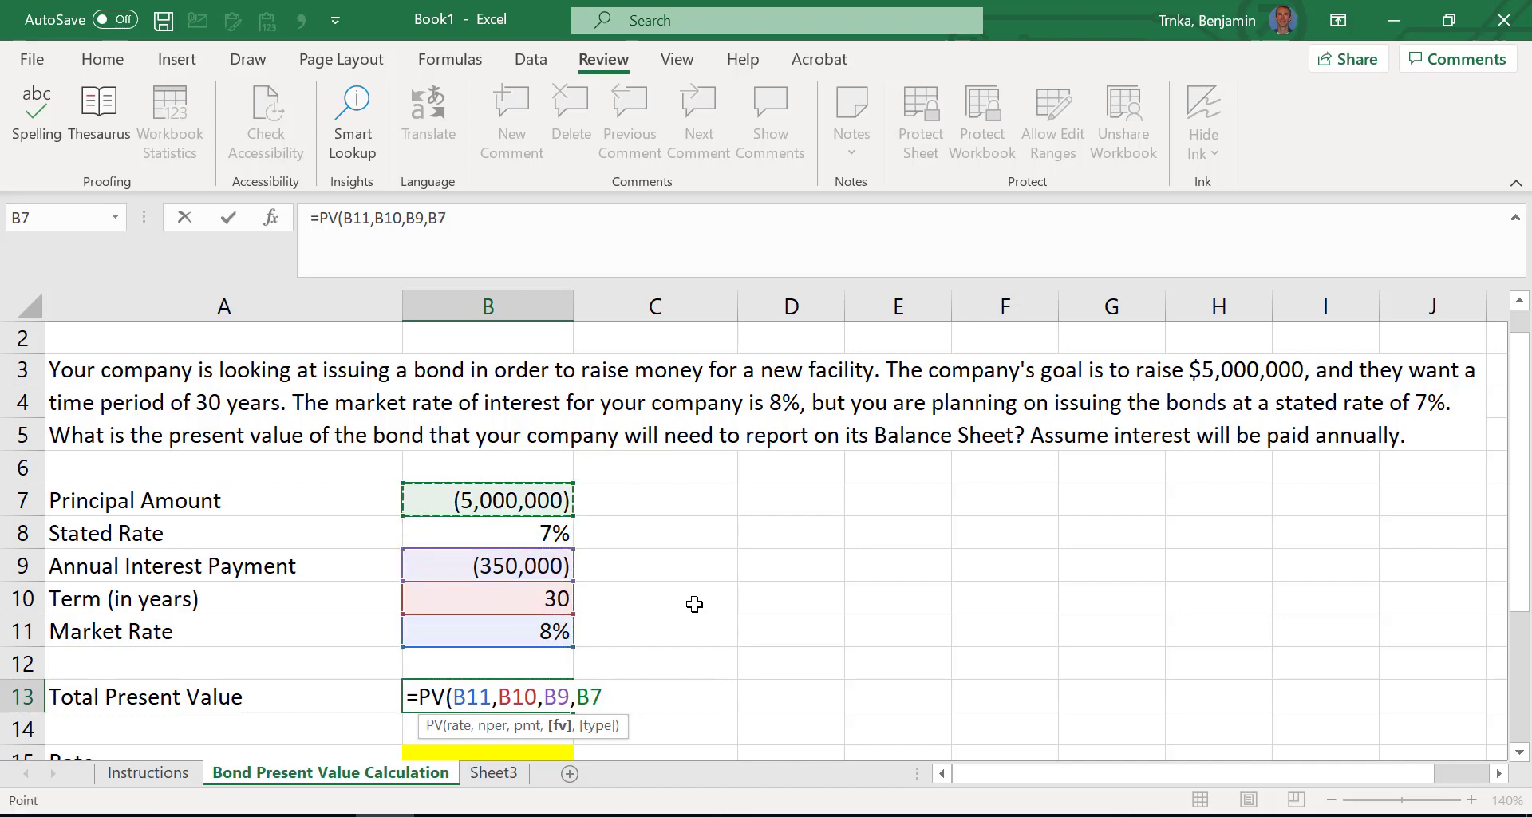
{"action": "type", "text": ","}
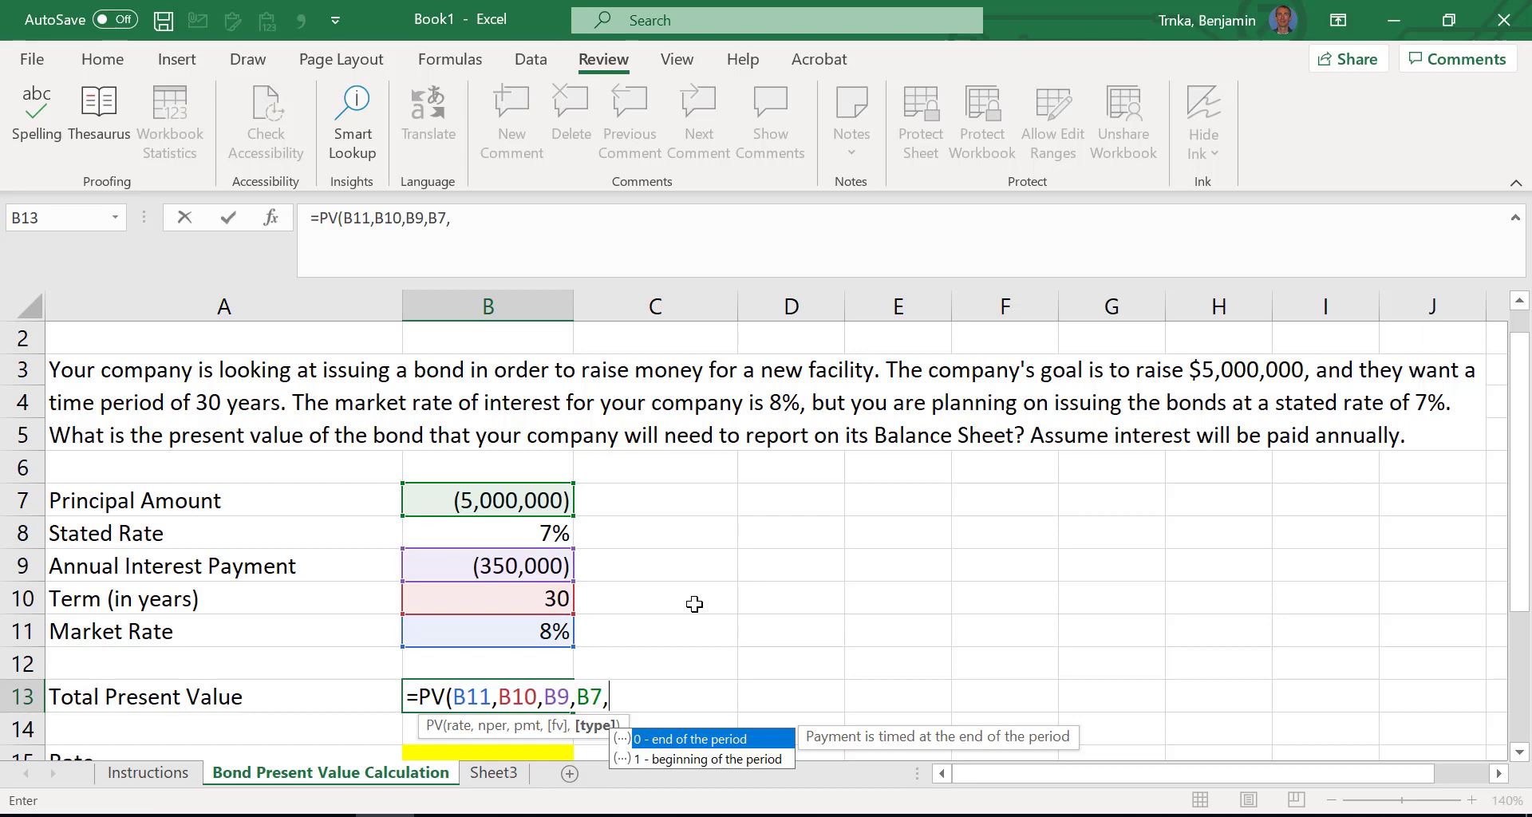
{"action": "type", "text": "0"}
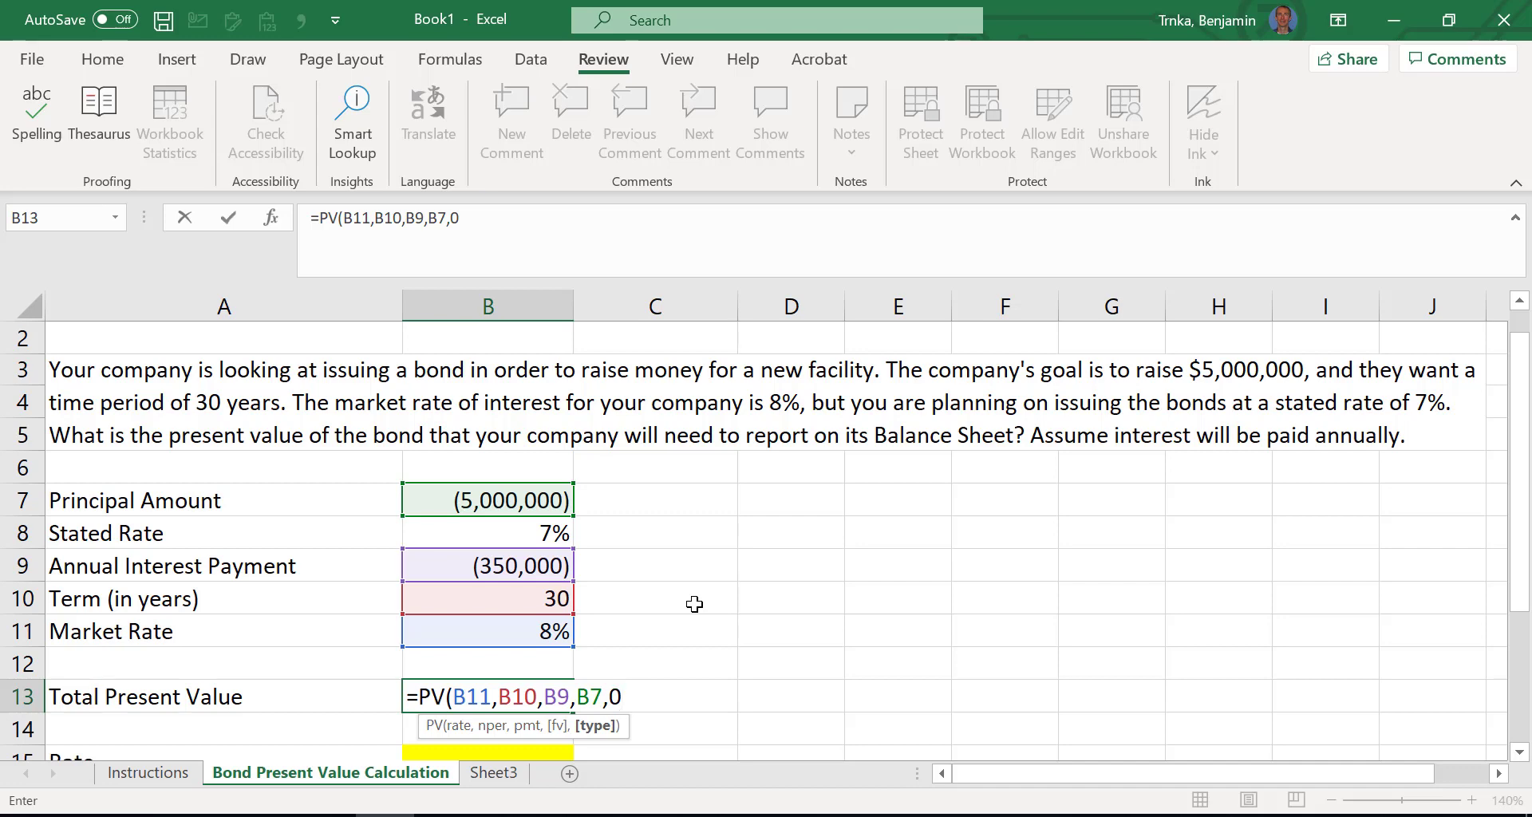
{"action": "key", "text": "Return"}
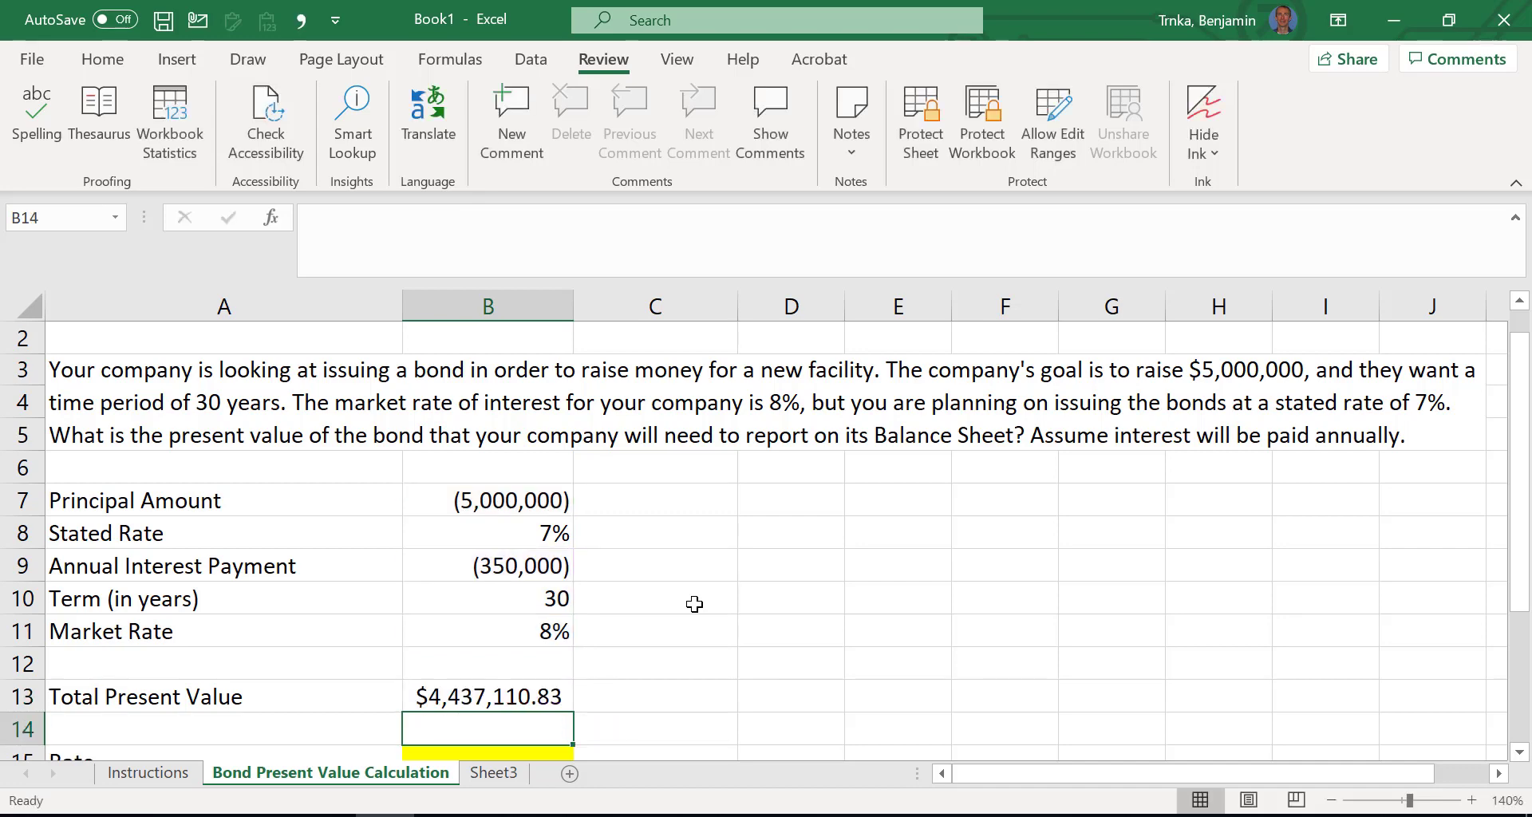
{"action": "key", "text": "Up"}
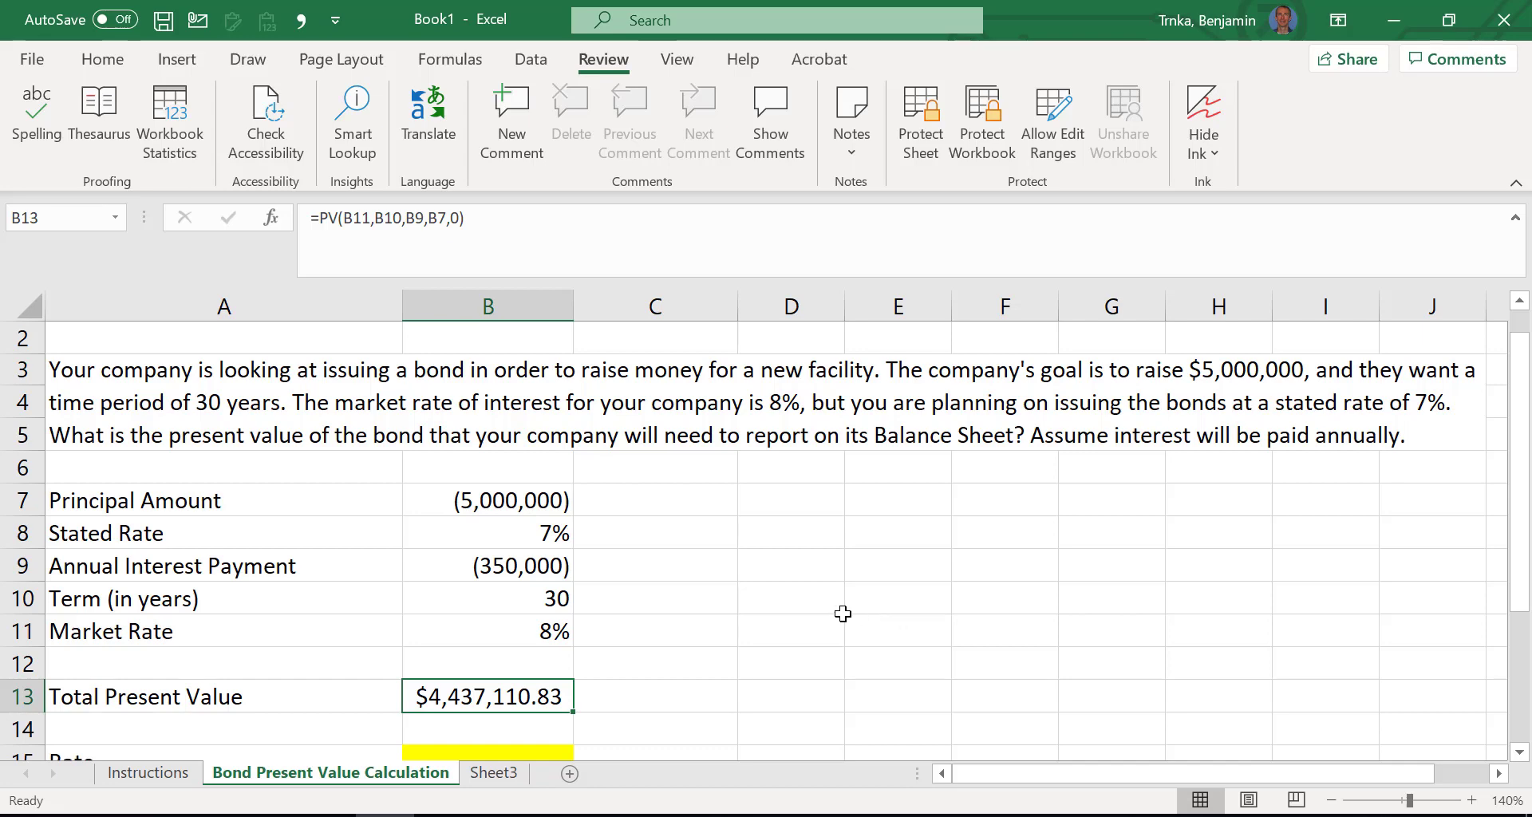
- Set the Stated Rate in B8 to 8%
{"action": "left_click", "coordinate": [528, 532]}
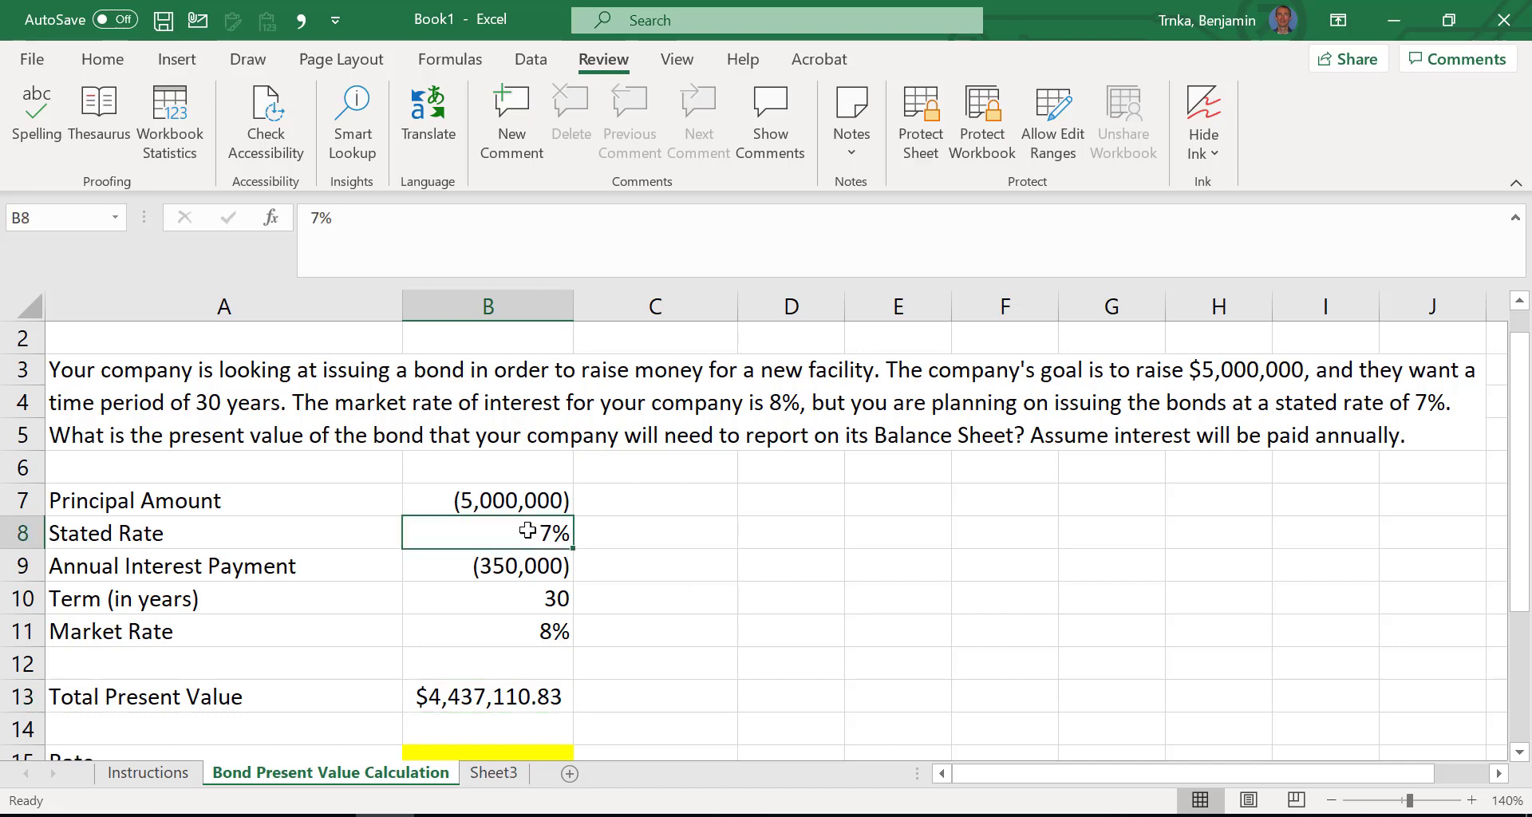
{"action": "type", "text": "8"}
{"action": "key", "text": "Return"}
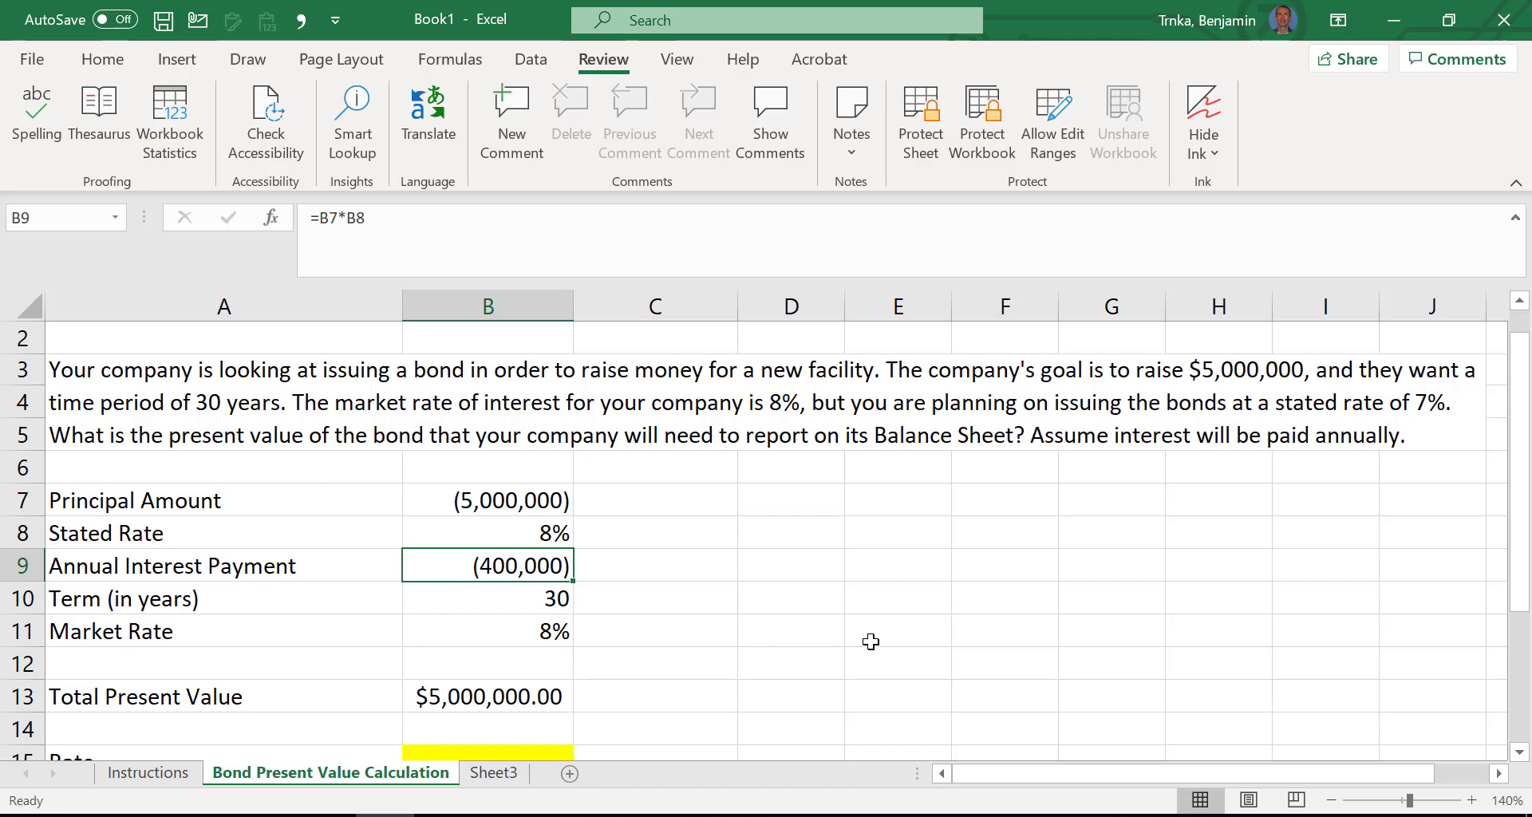
- Try a 9% Stated Rate in B8, check the Total Present Value in B13 and undo the 9% entry
{"action": "key", "text": "Up"}
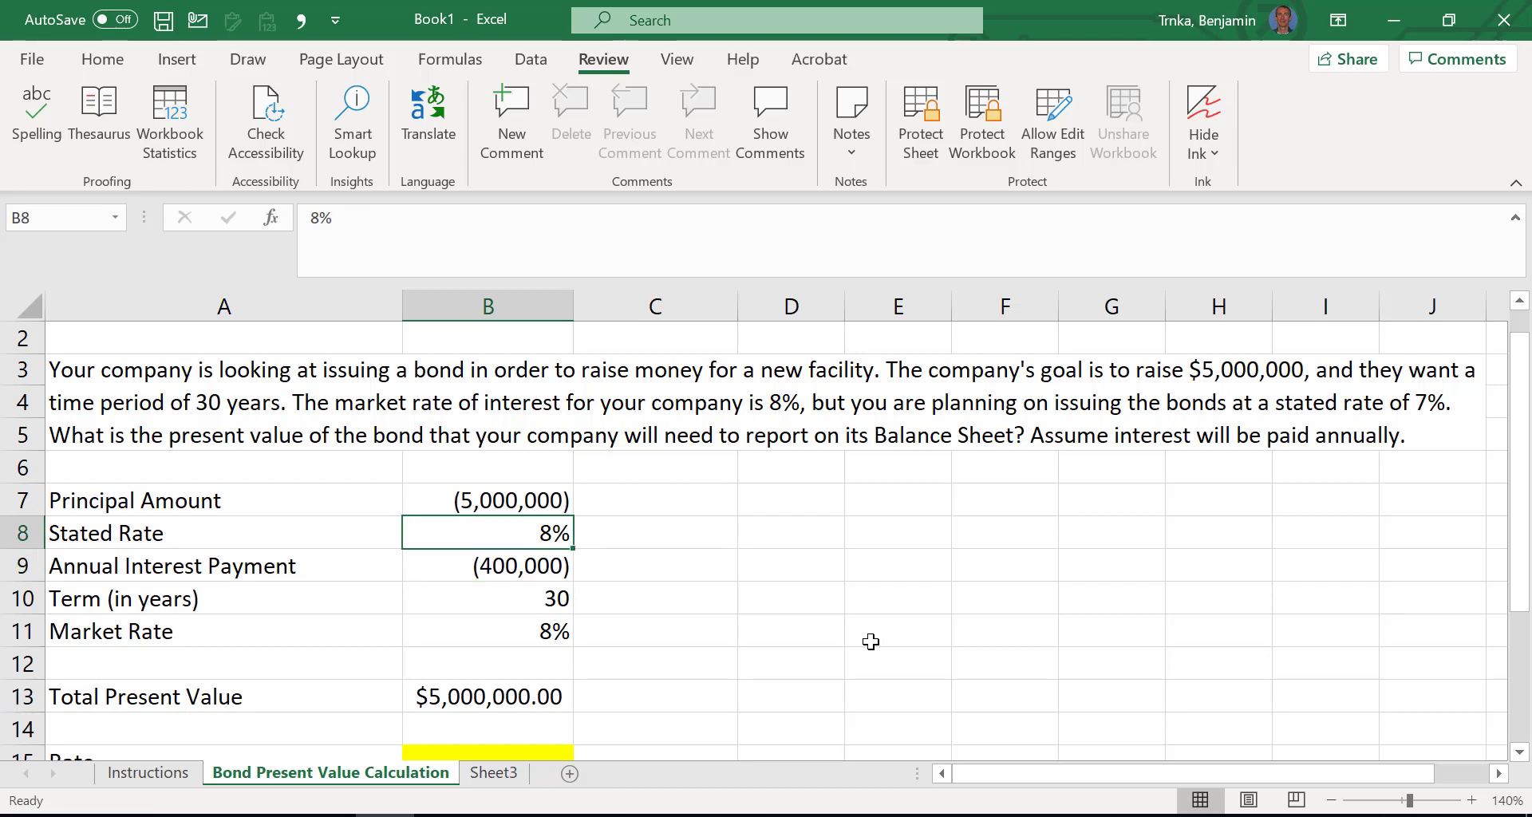
{"action": "type", "text": "9"}
{"action": "key", "text": "Return"}
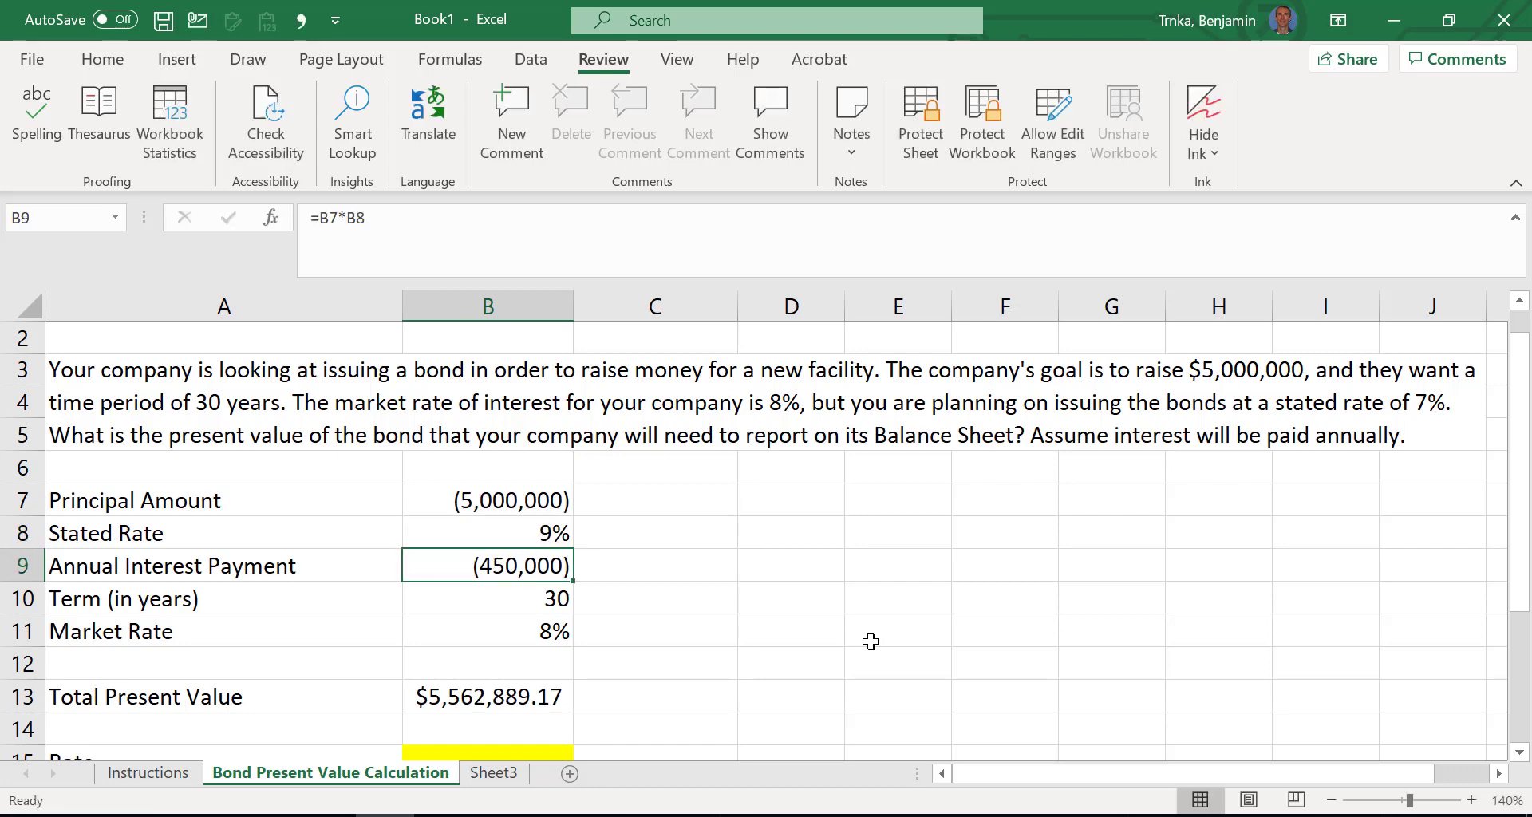
{"action": "left_click", "coordinate": [503, 713]}
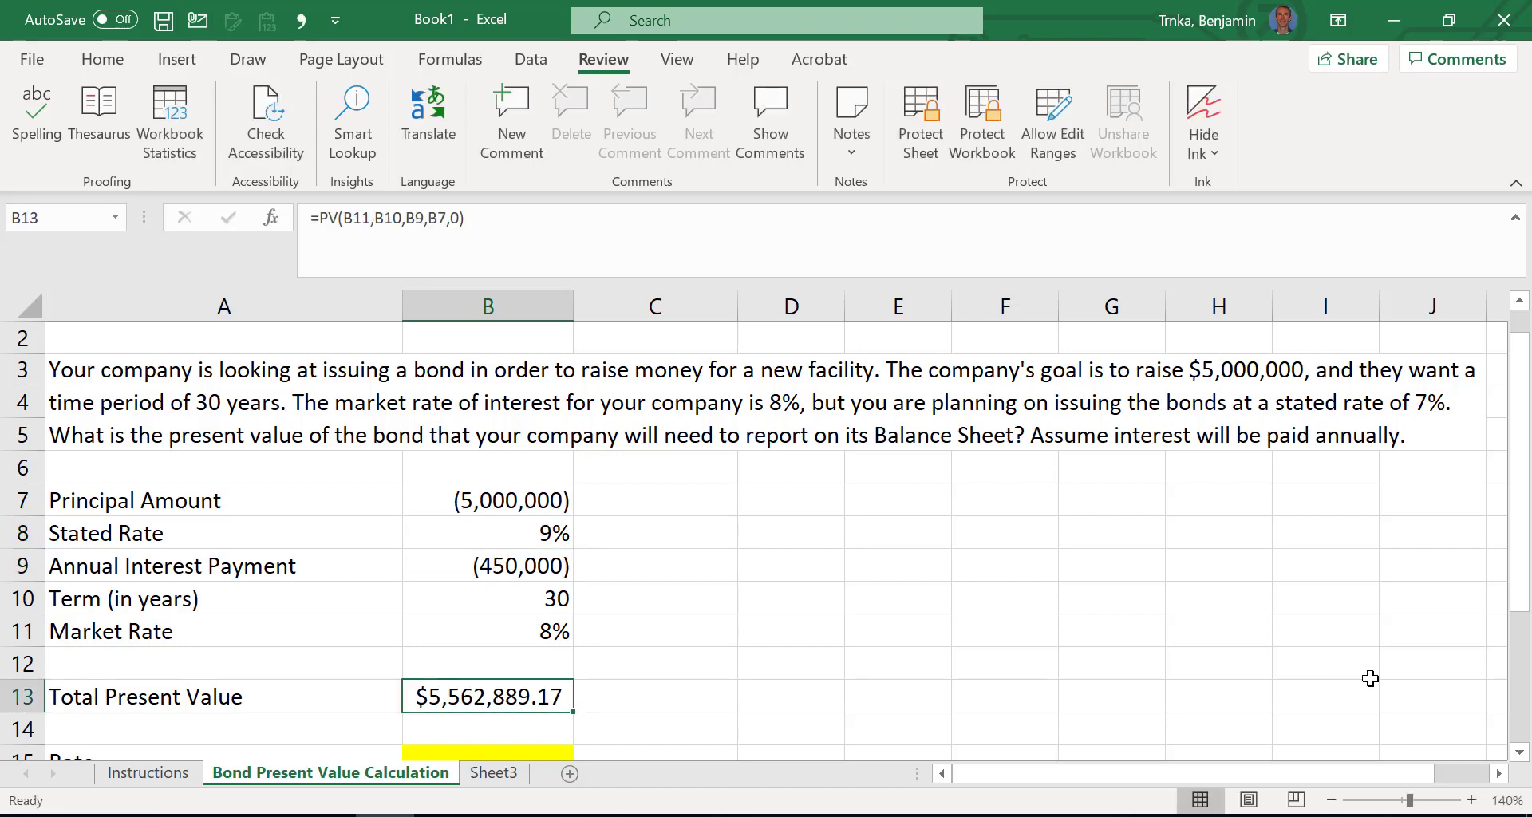
{"action": "key", "text": "ctrl+z"}
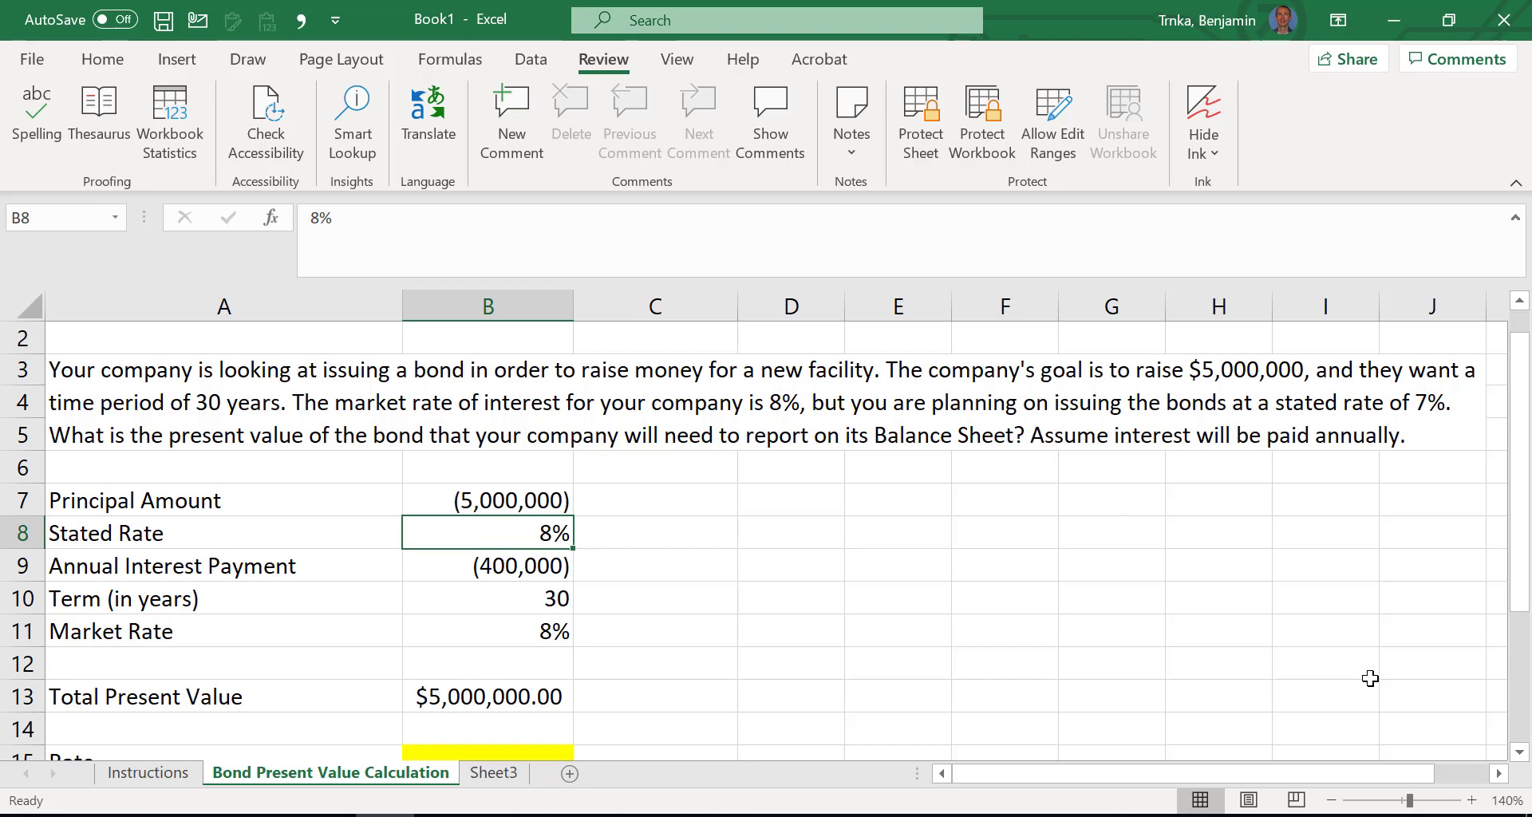
- Try a term of 50 years in B10, and undo both the term change and the 8% Stated Rate entry
{"action": "key", "text": "Down"}
{"action": "key", "text": "Down"}
{"action": "type", "text": "50"}
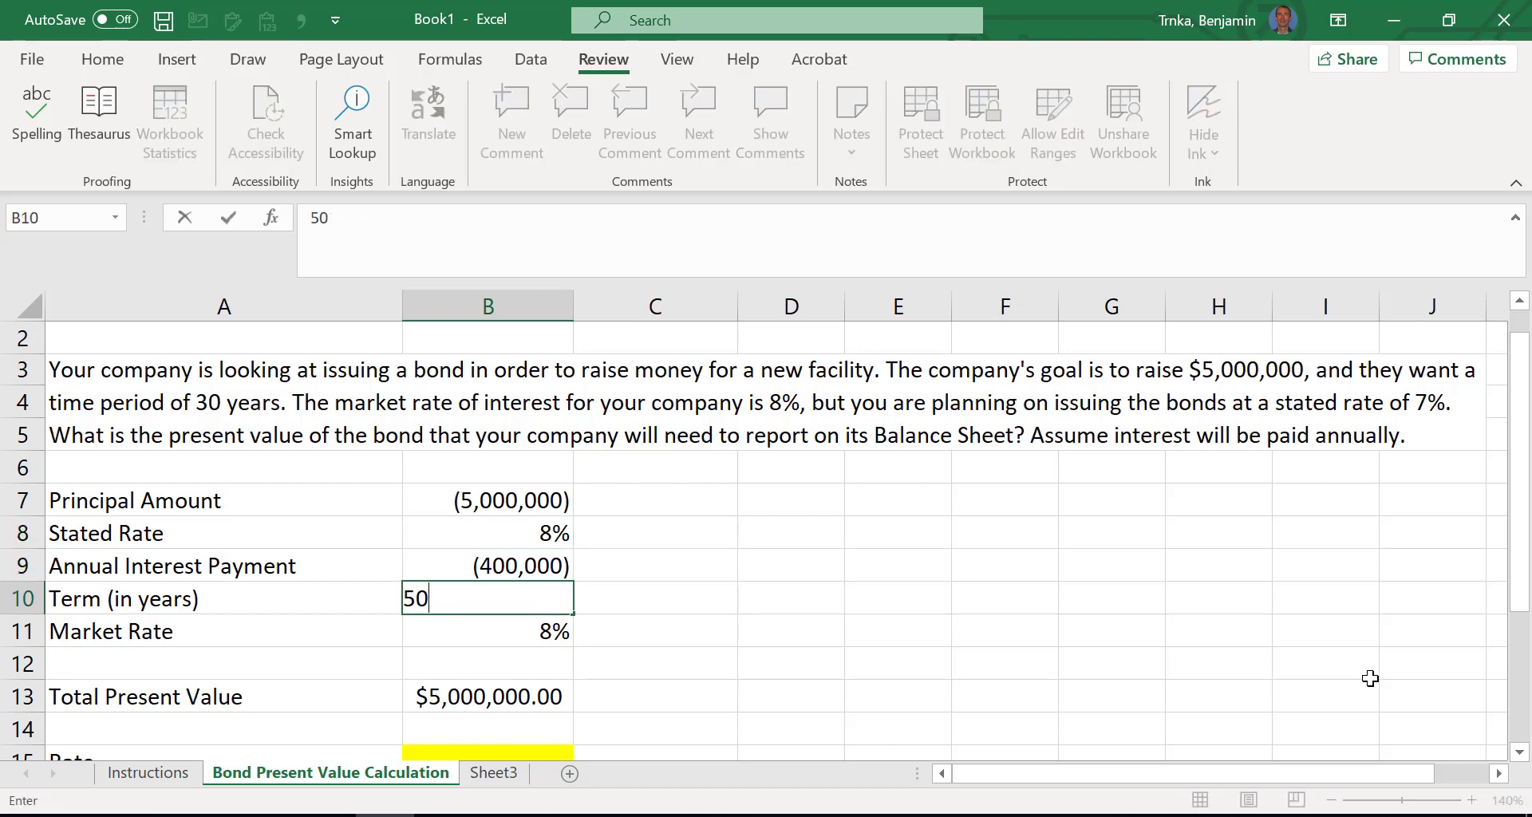
{"action": "key", "text": "Return"}
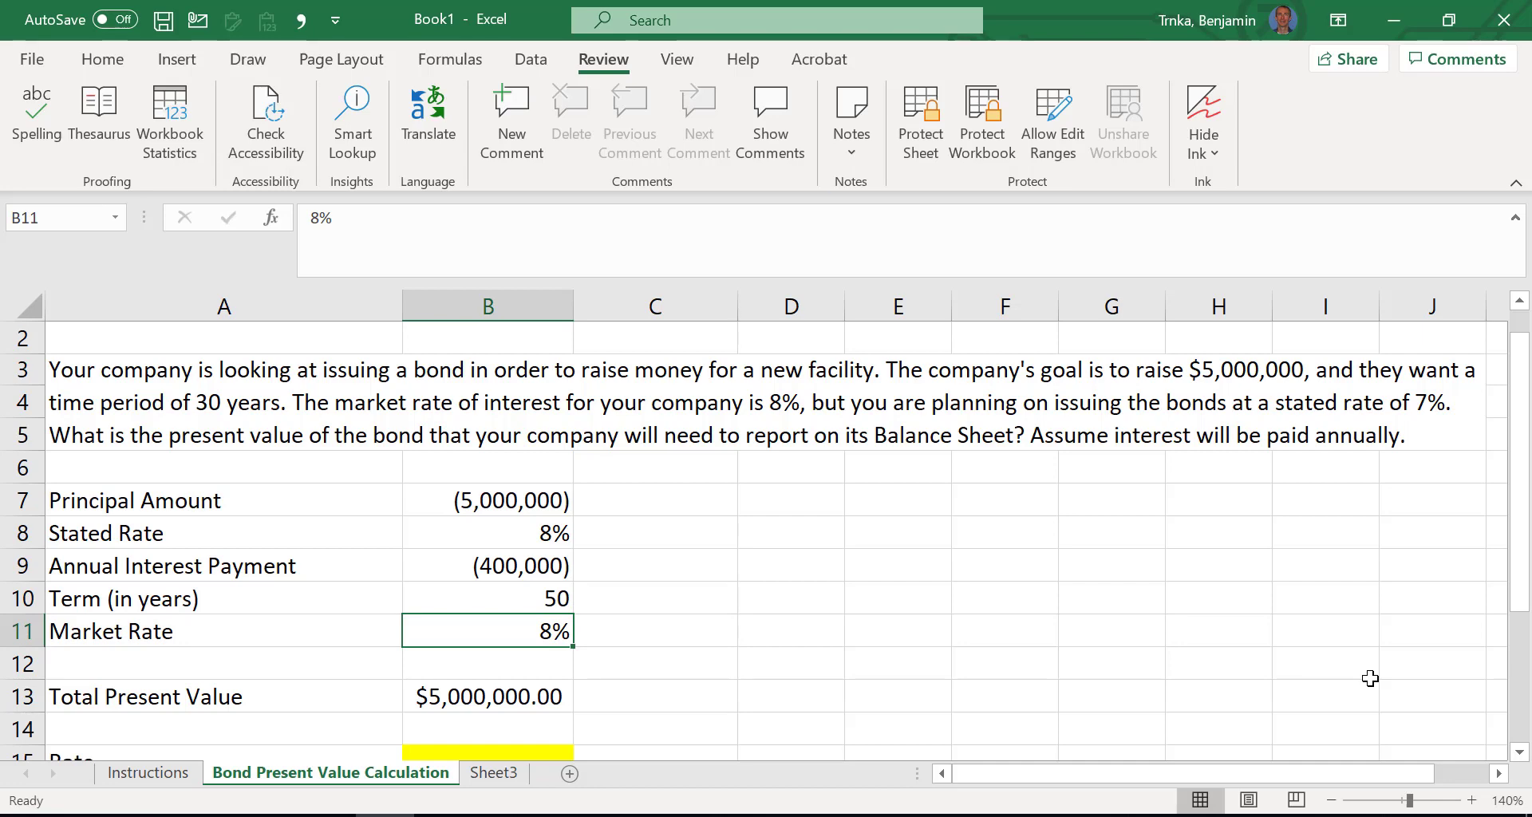
{"action": "key", "text": "ctrl+z"}
{"action": "key", "text": "ctrl+z"}
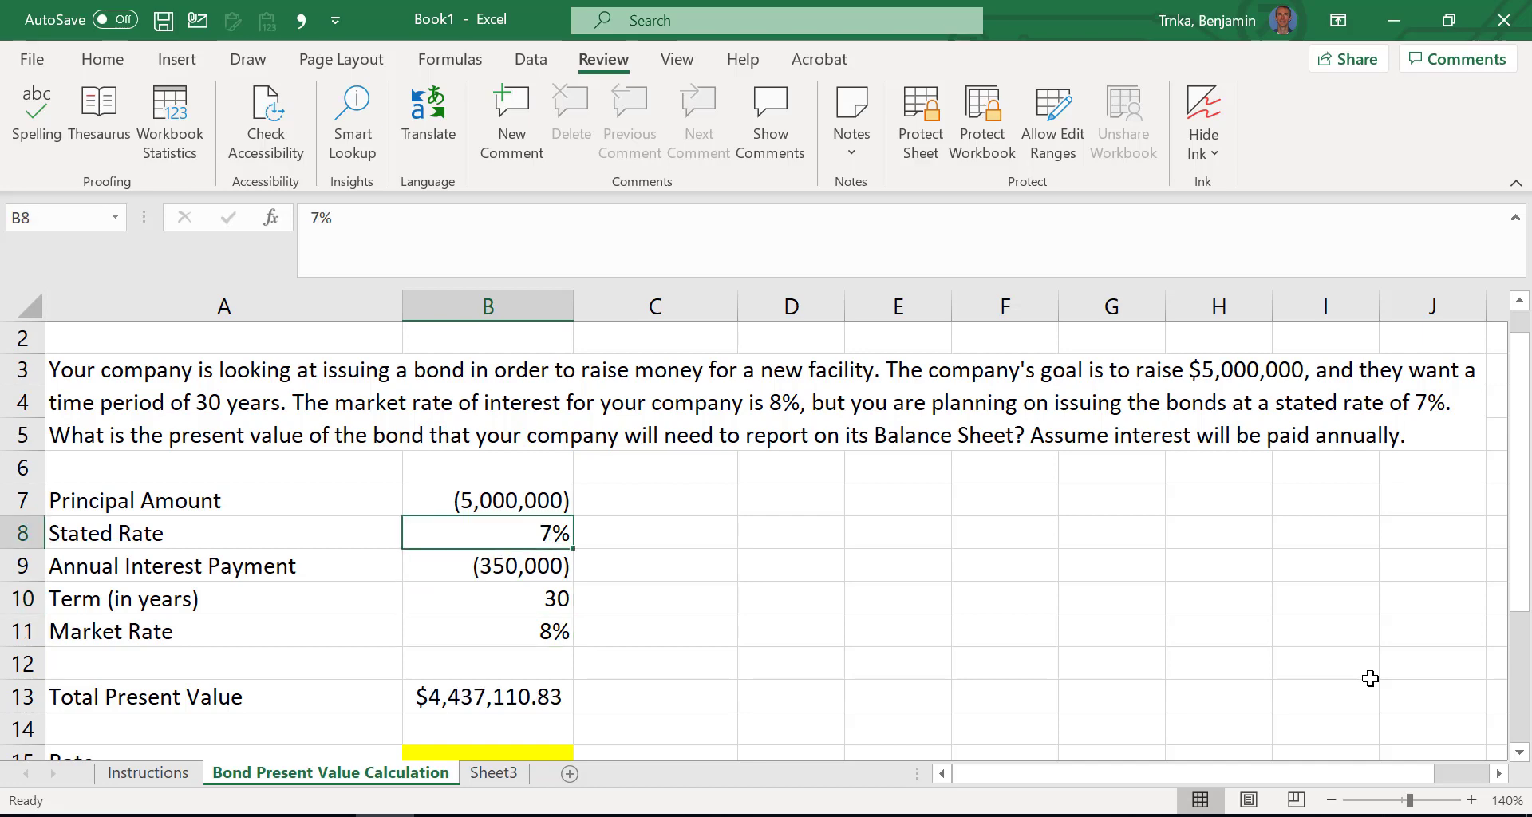
- Review the bond figures from the Principal Amount in B7 down to the Total Present Value and the Rate cell B15
{"action": "left_click", "coordinate": [545, 752]}
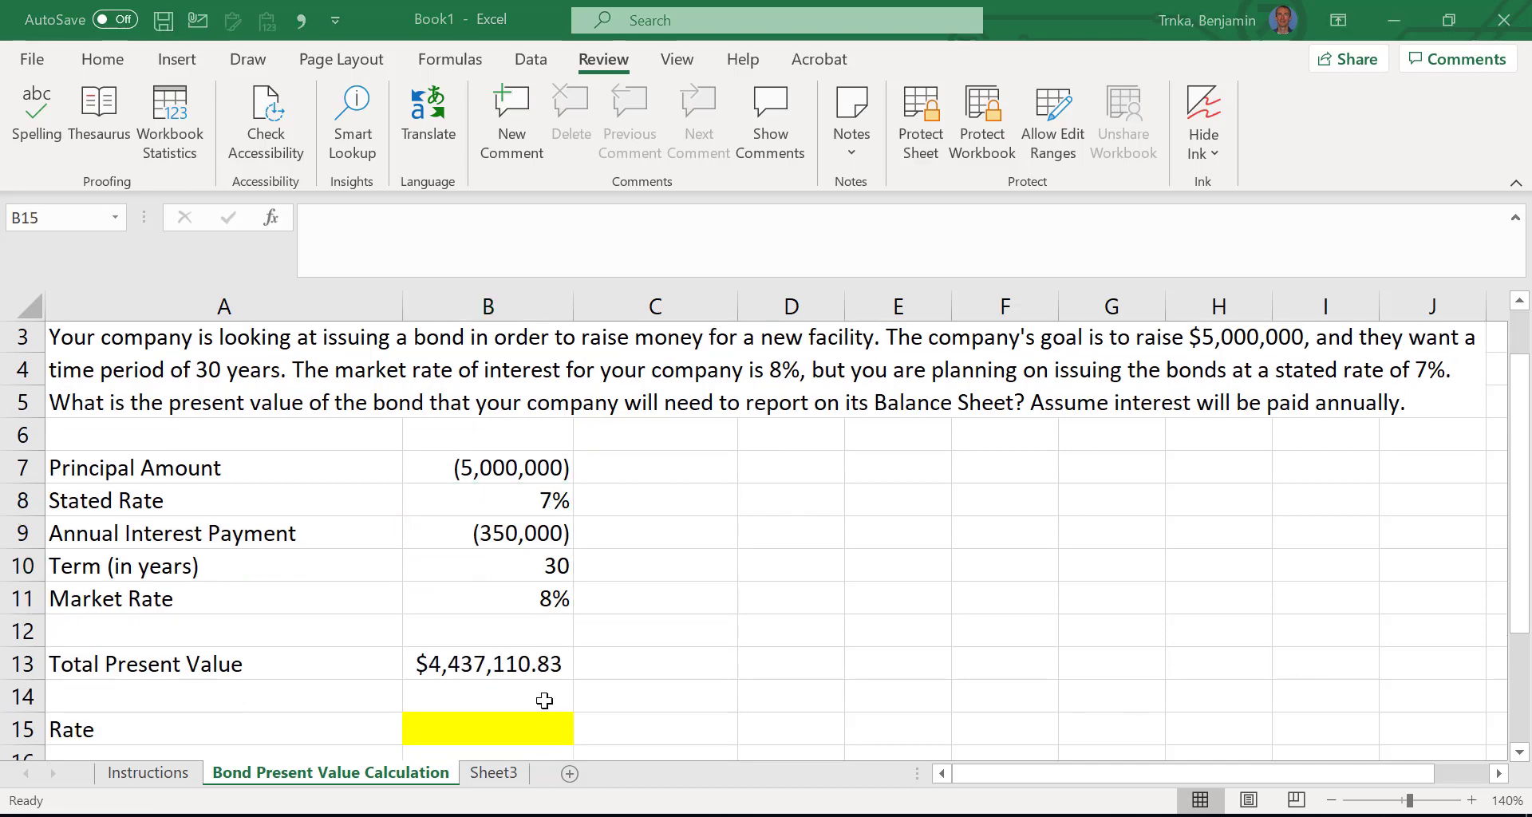
{"action": "left_click", "coordinate": [456, 725]}
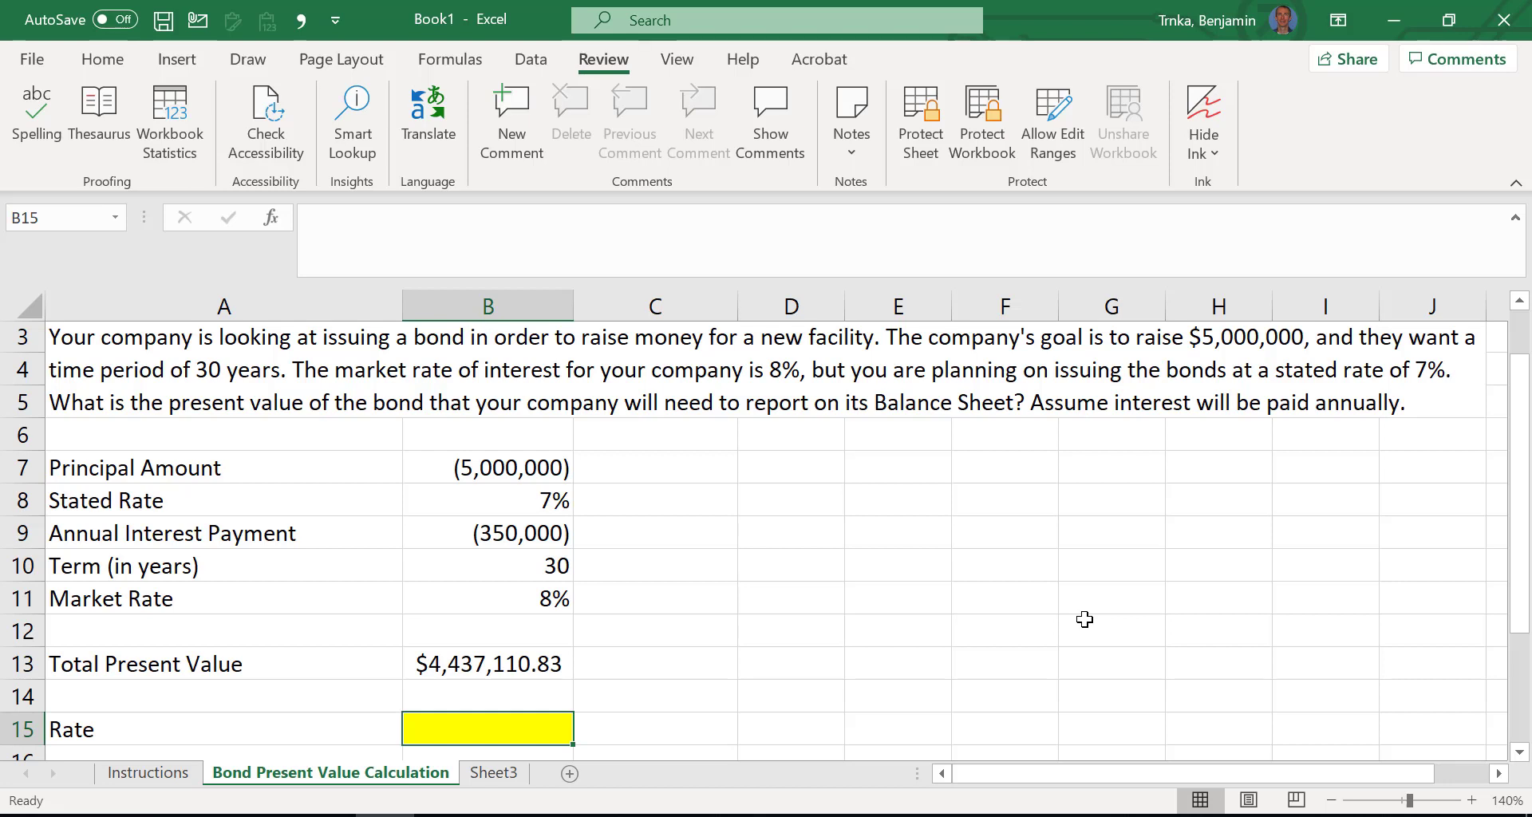
{"action": "left_click", "coordinate": [551, 671]}
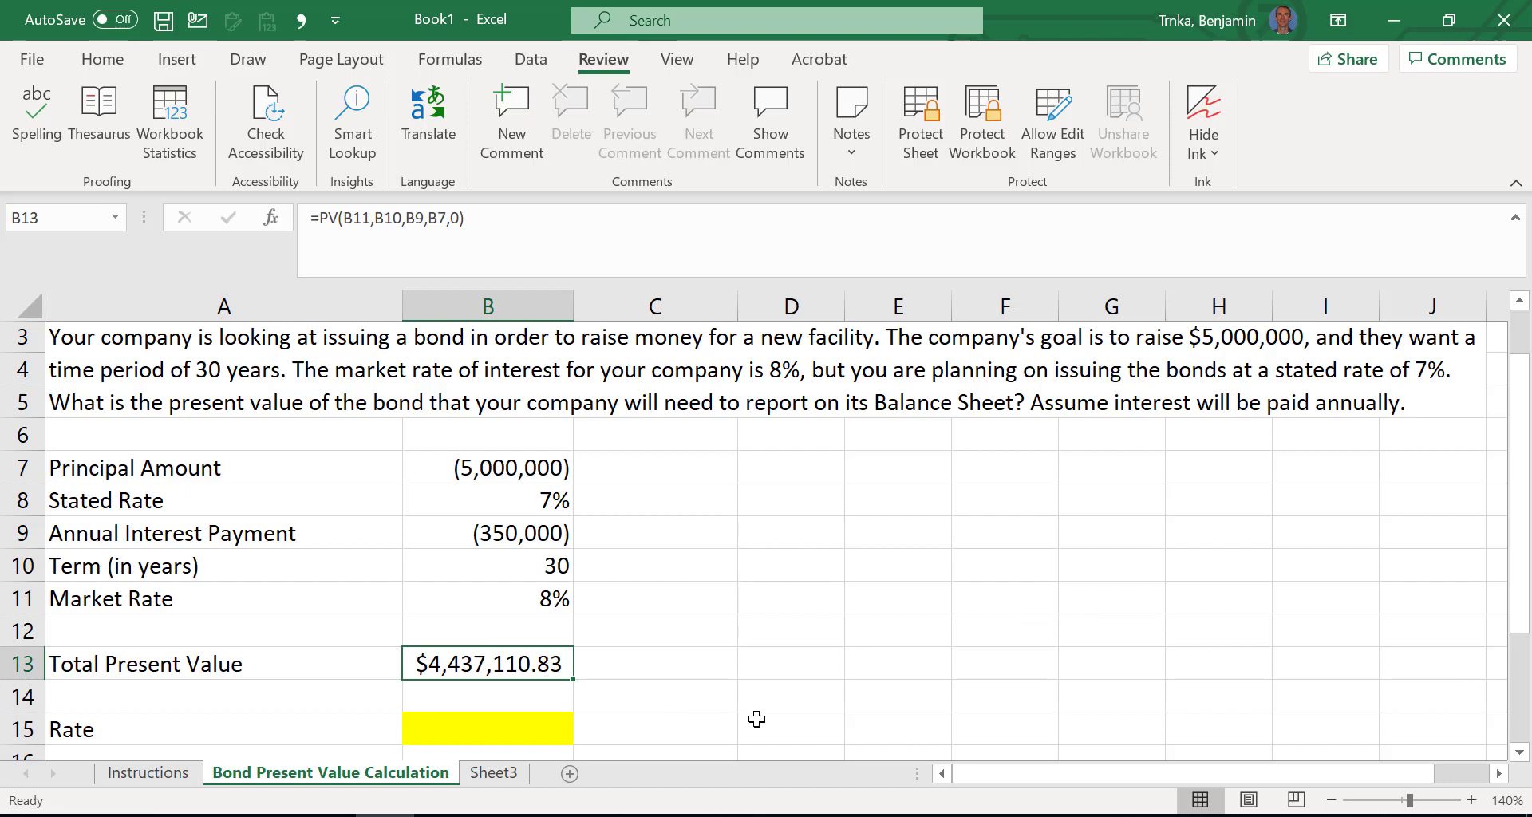
{"action": "left_click", "coordinate": [495, 466]}
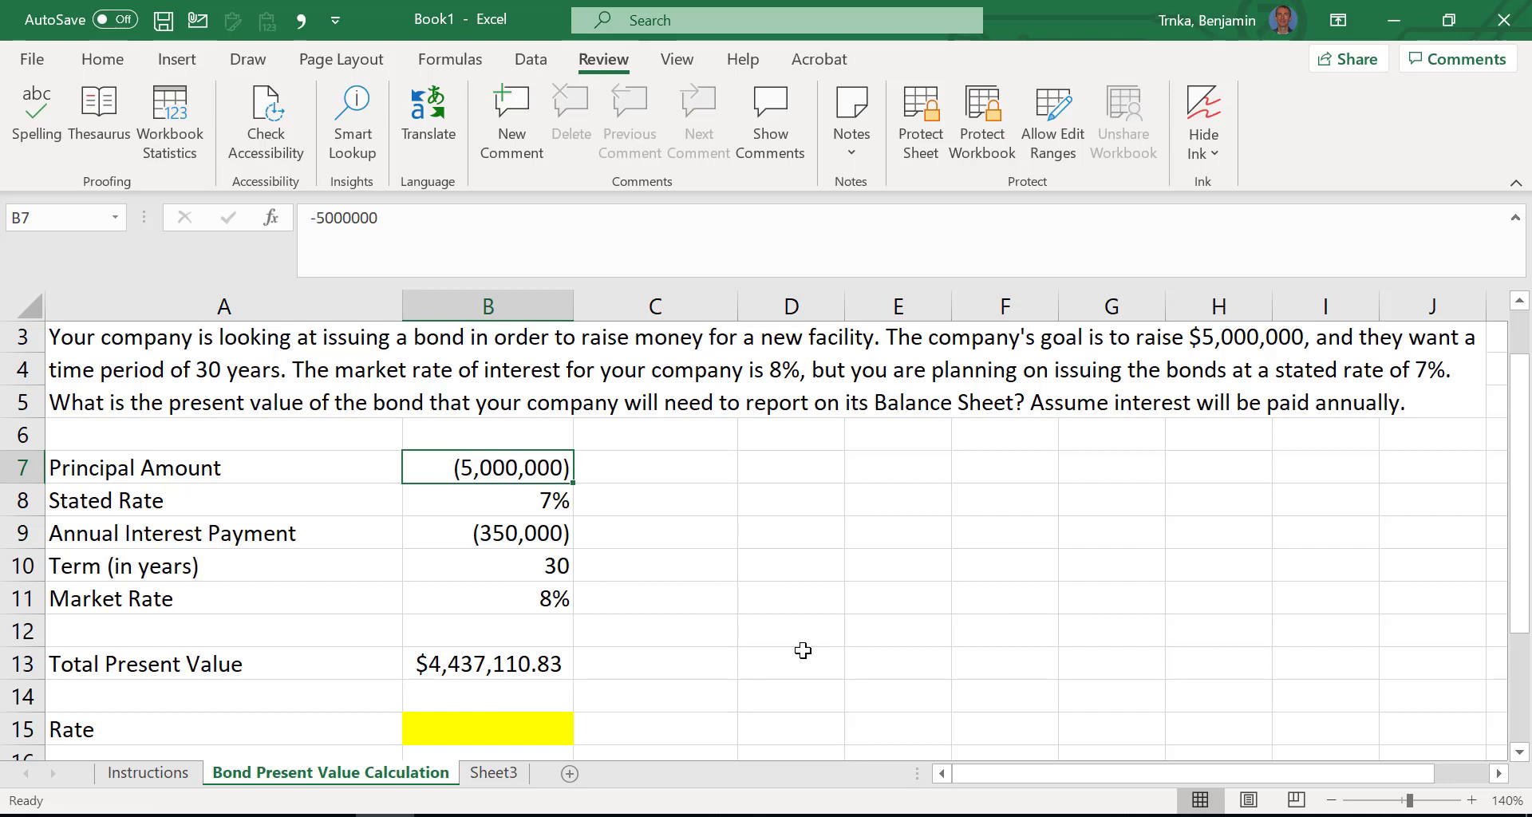
{"action": "key", "text": "Down"}
{"action": "key", "text": "Down"}
{"action": "key", "text": "Down"}
{"action": "key", "text": "Down"}
{"action": "key", "text": "Down"}
{"action": "key", "text": "Down"}
{"action": "key", "text": "Down"}
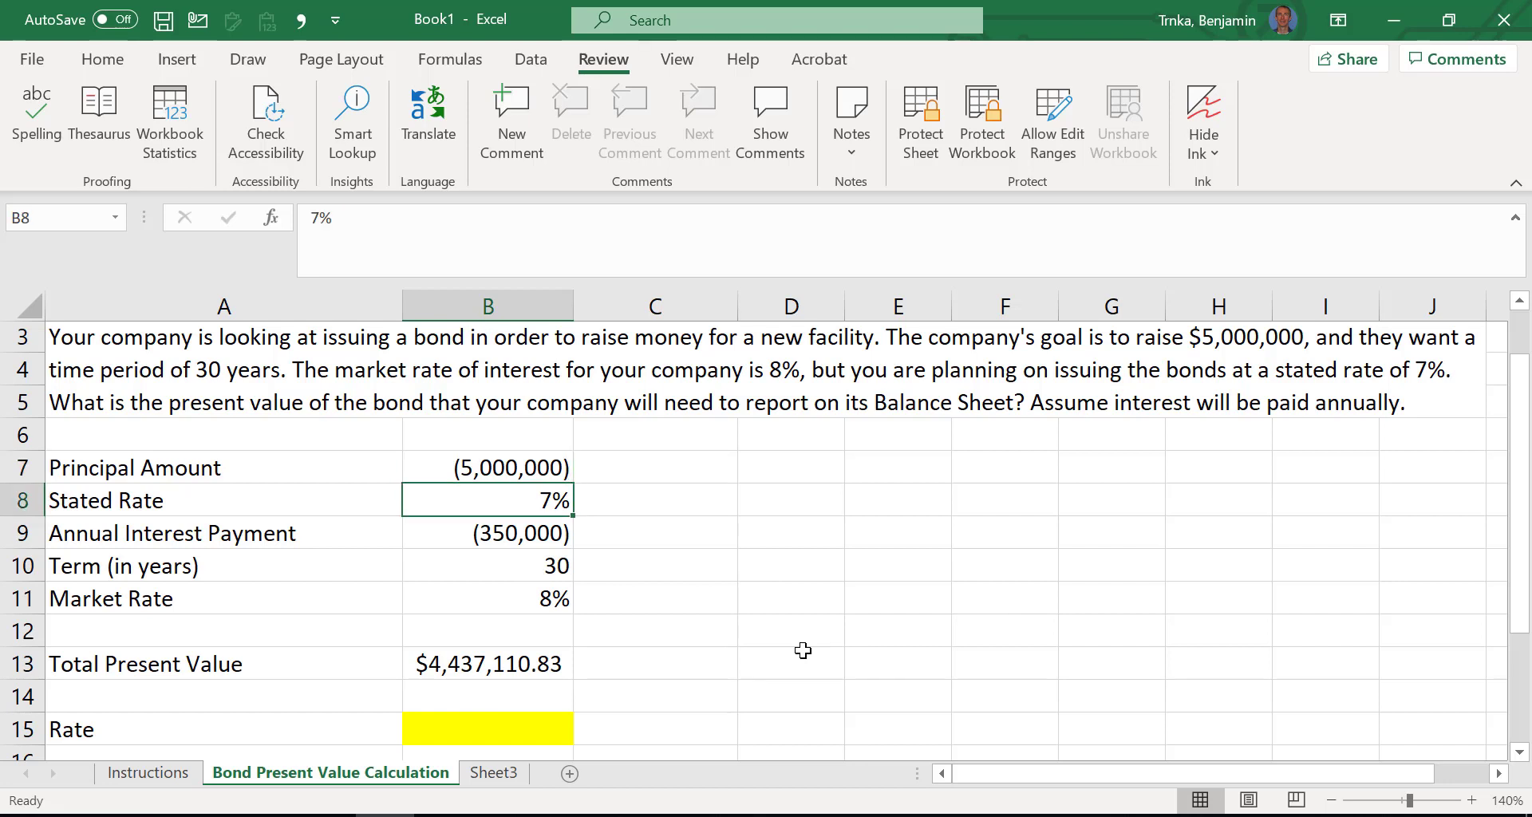
{"action": "key", "text": "Down"}
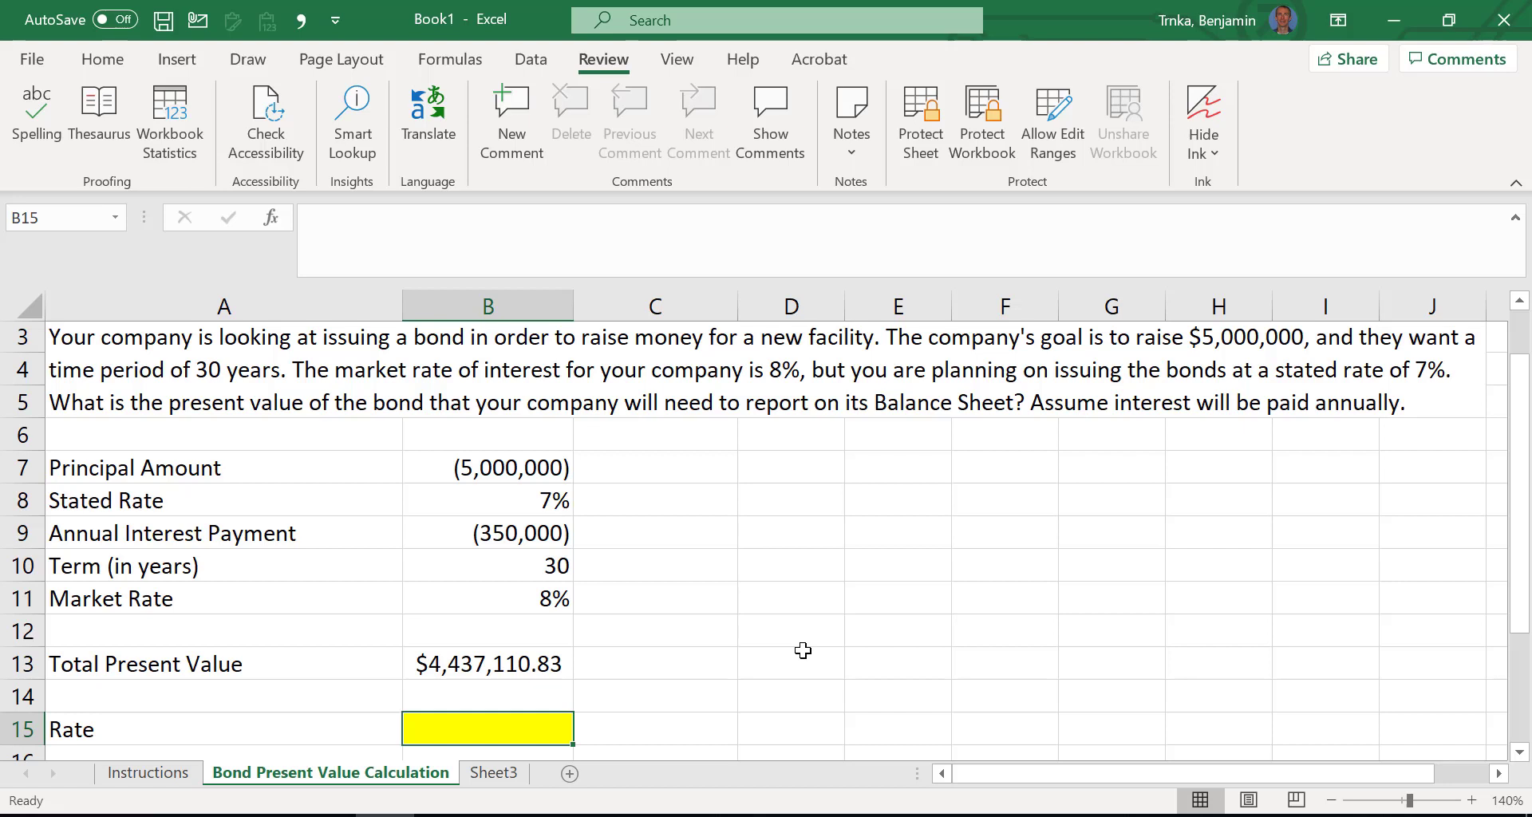
- Start a RATE formula in the Rate cell B15 with Term (in years) B10 as nper
{"action": "type", "text": "=r"}
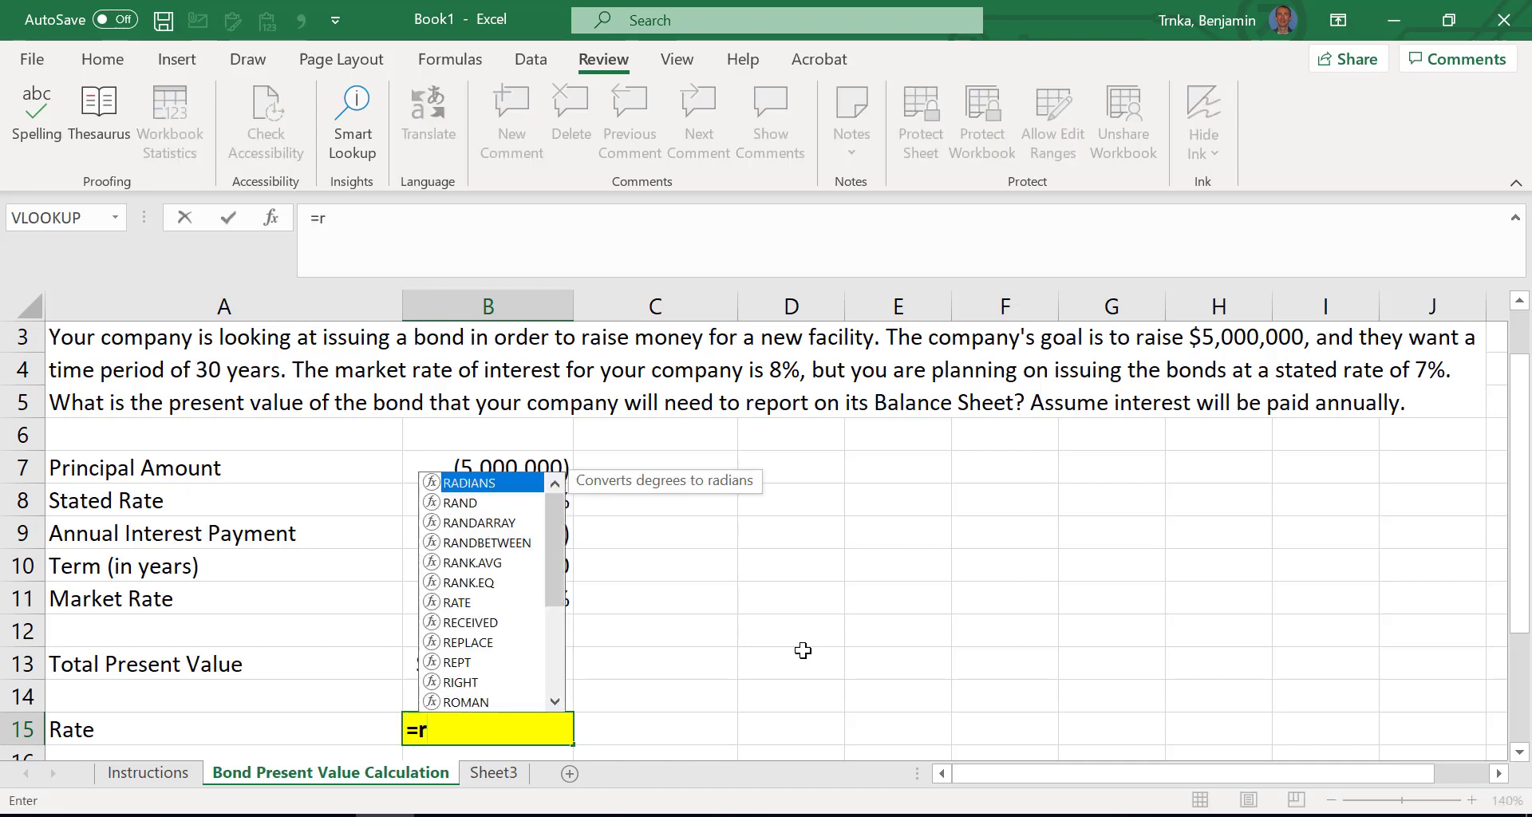
{"action": "type", "text": "at"}
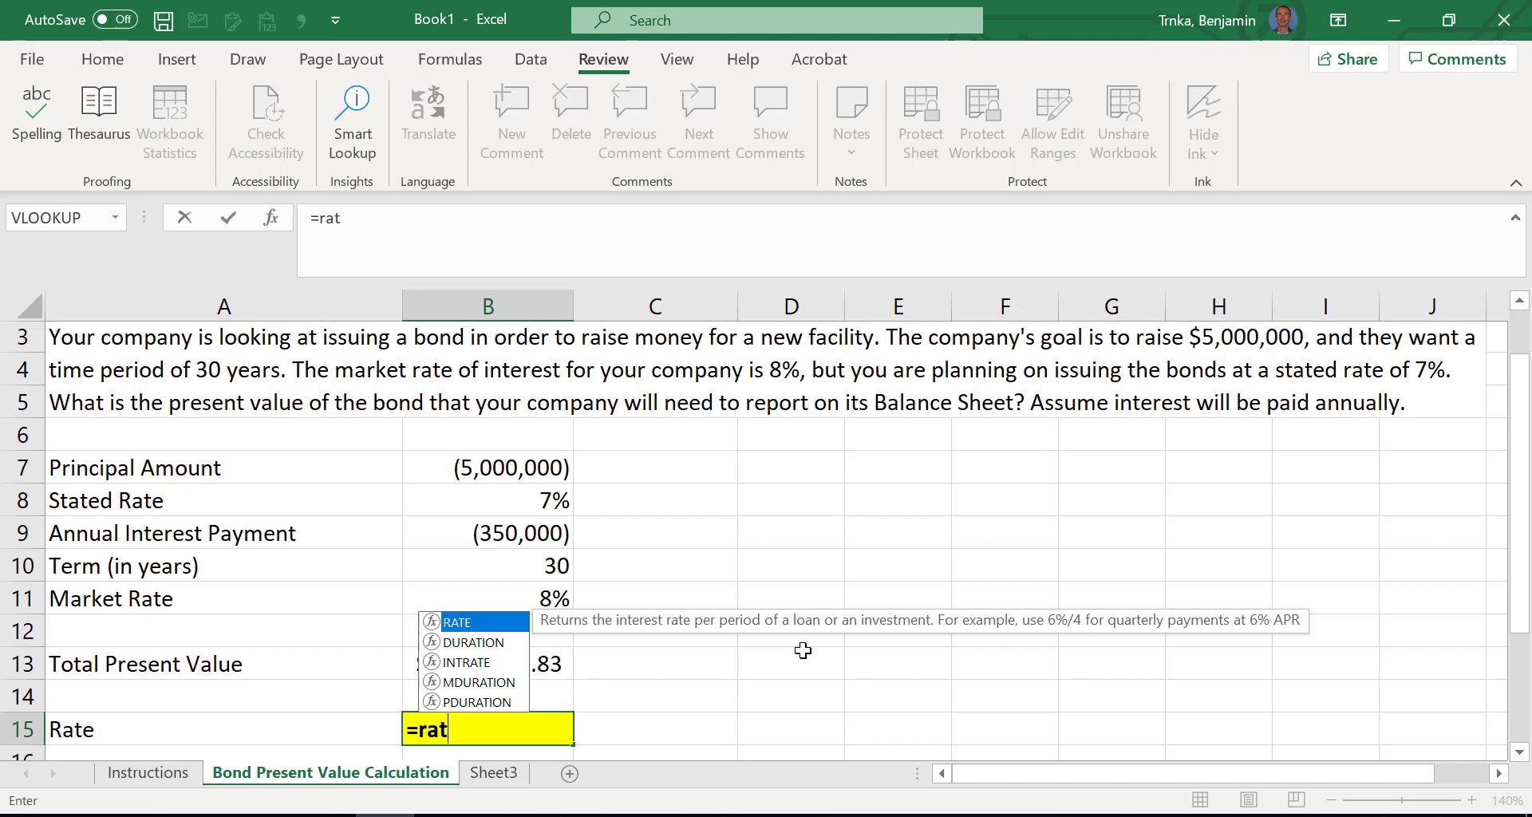
{"action": "key", "text": "Tab"}
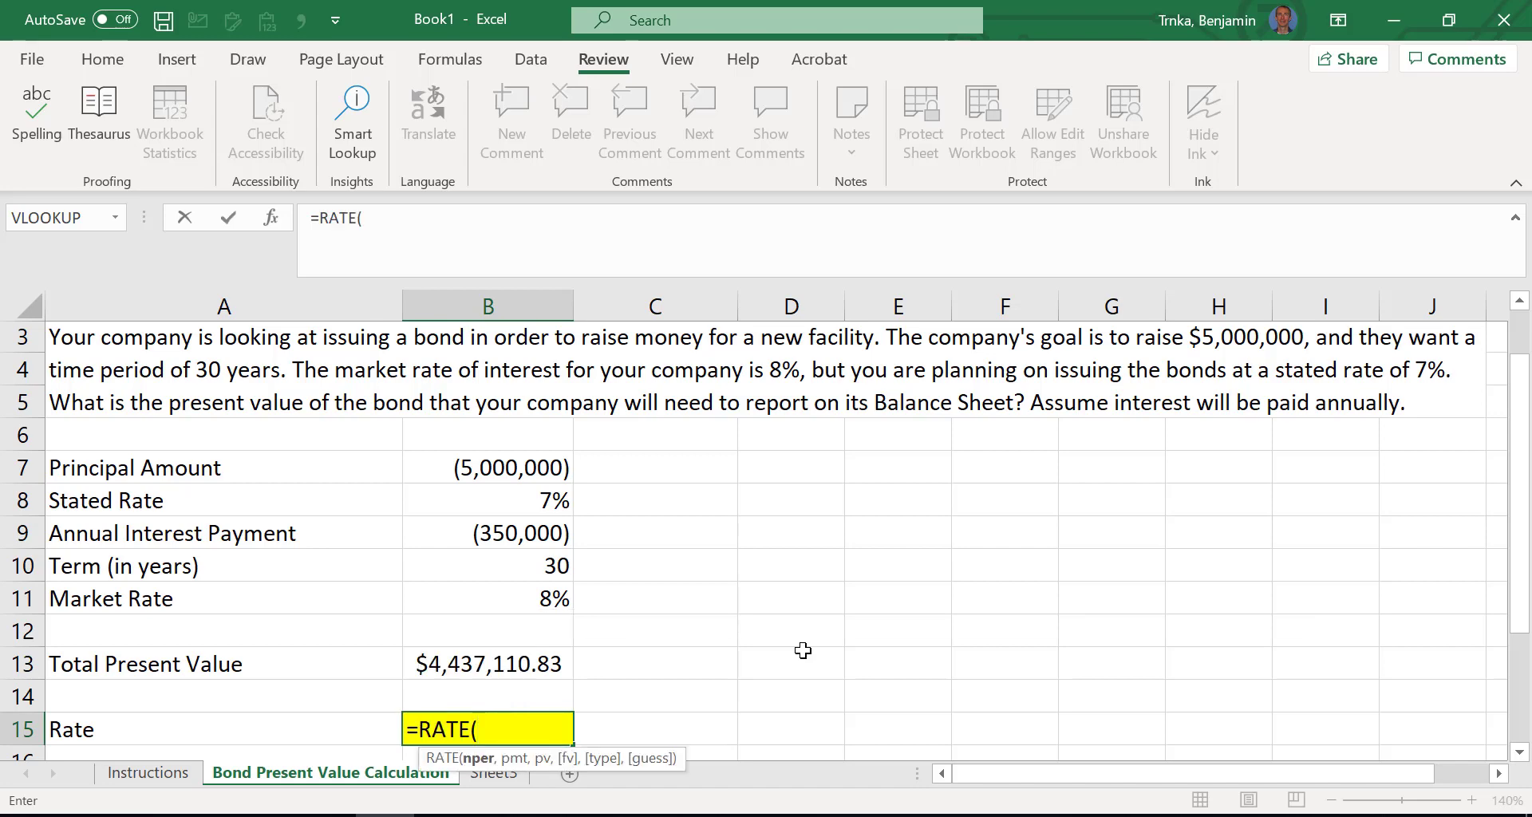
{"action": "key", "text": "Up"}
{"action": "key", "text": "Up"}
{"action": "key", "text": "Up"}
{"action": "key", "text": "Up"}
{"action": "key", "text": "Up"}
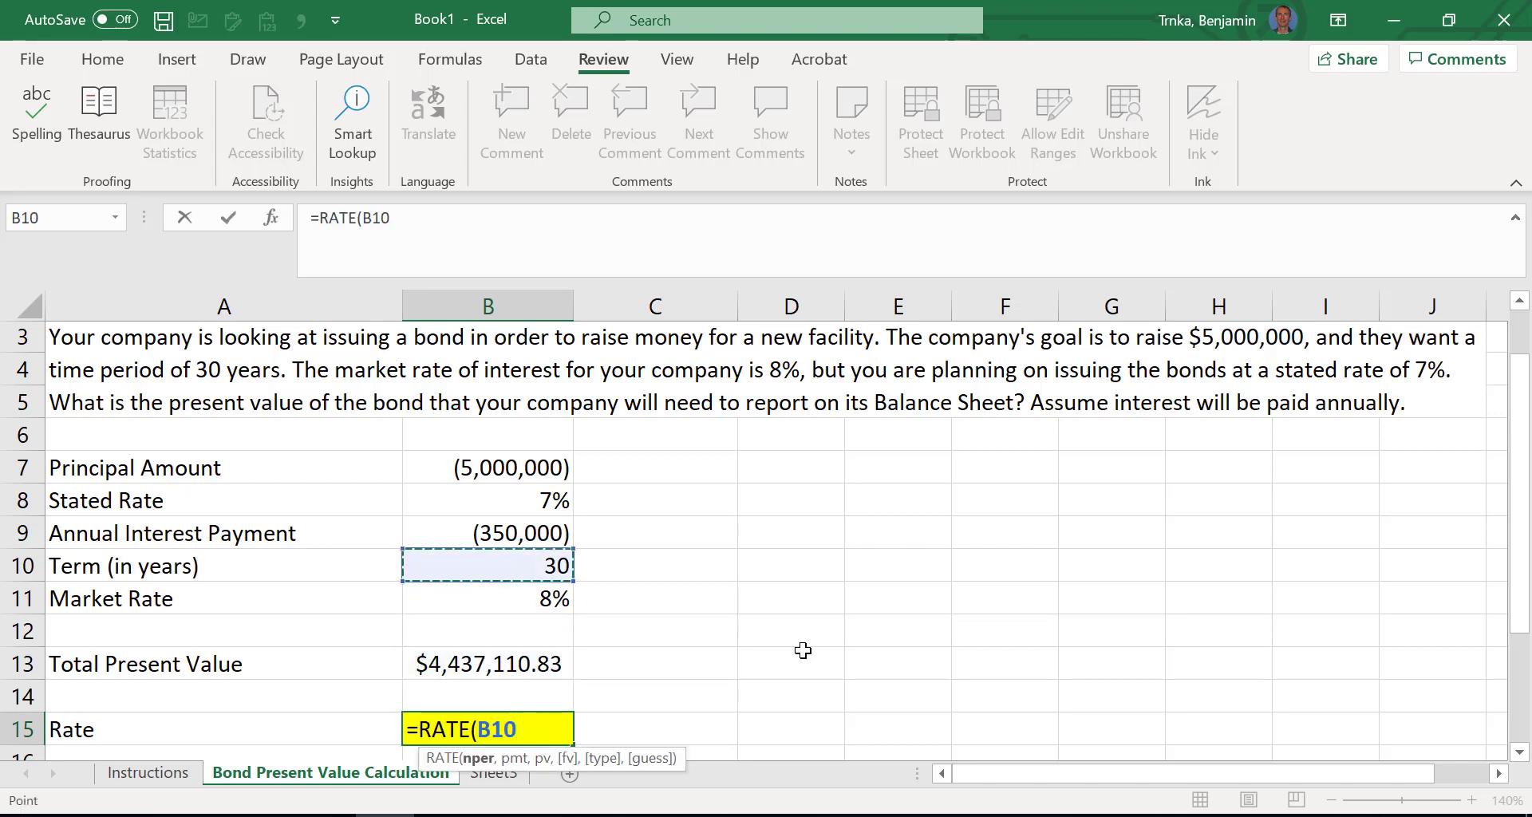
- Continue the RATE formula with Annual Interest Payment B9 as pmt and Total Present Value B13 as pv
{"action": "type", "text": ","}
{"action": "key", "text": "Up"}
{"action": "key", "text": "Up"}
{"action": "key", "text": "Up"}
{"action": "key", "text": "Up"}
{"action": "key", "text": "Up"}
{"action": "key", "text": "Up"}
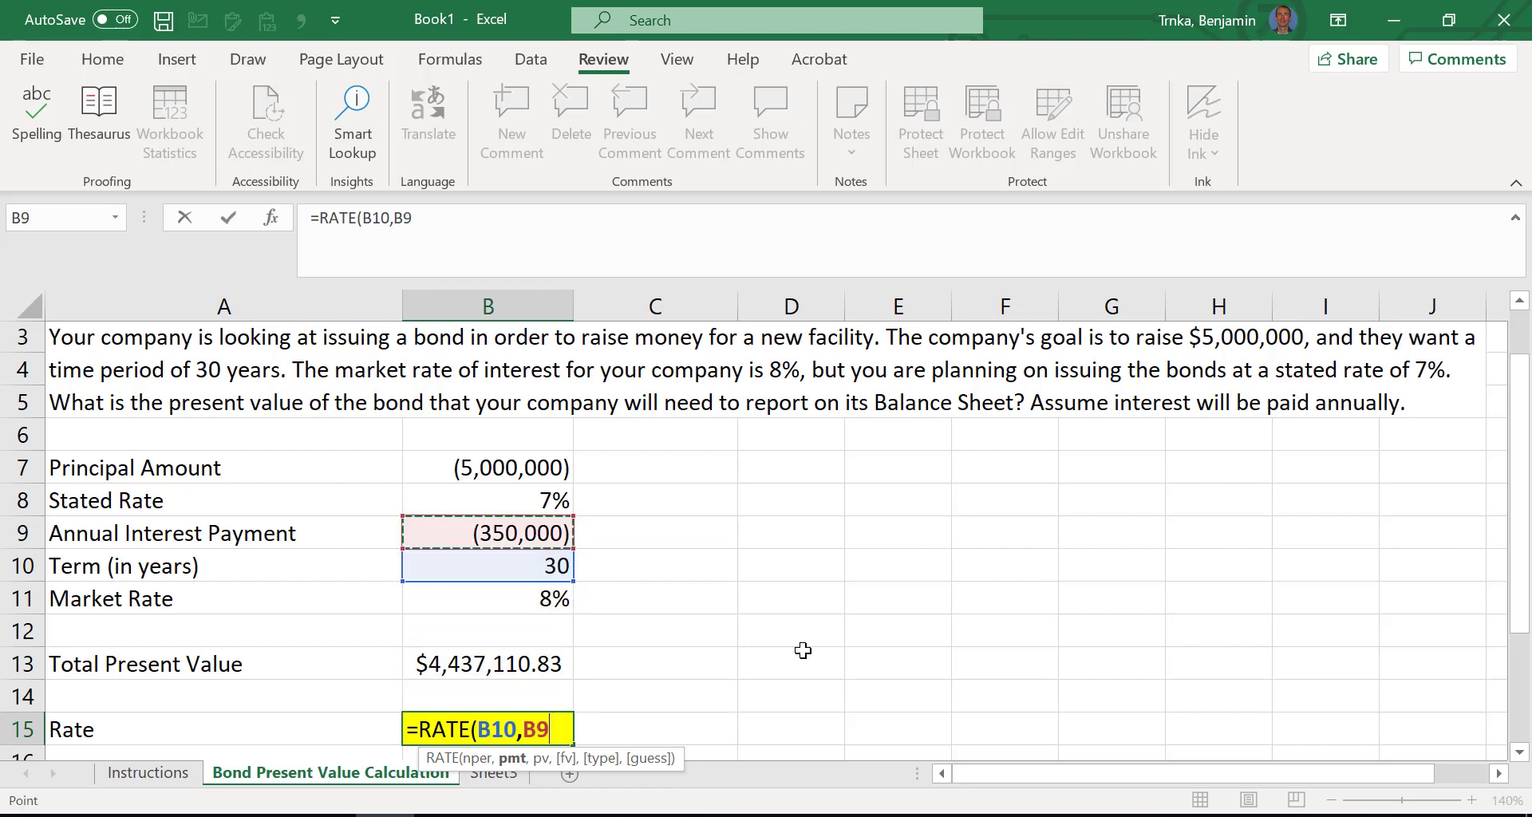
{"action": "type", "text": ","}
{"action": "key", "text": "Up"}
{"action": "key", "text": "Up"}
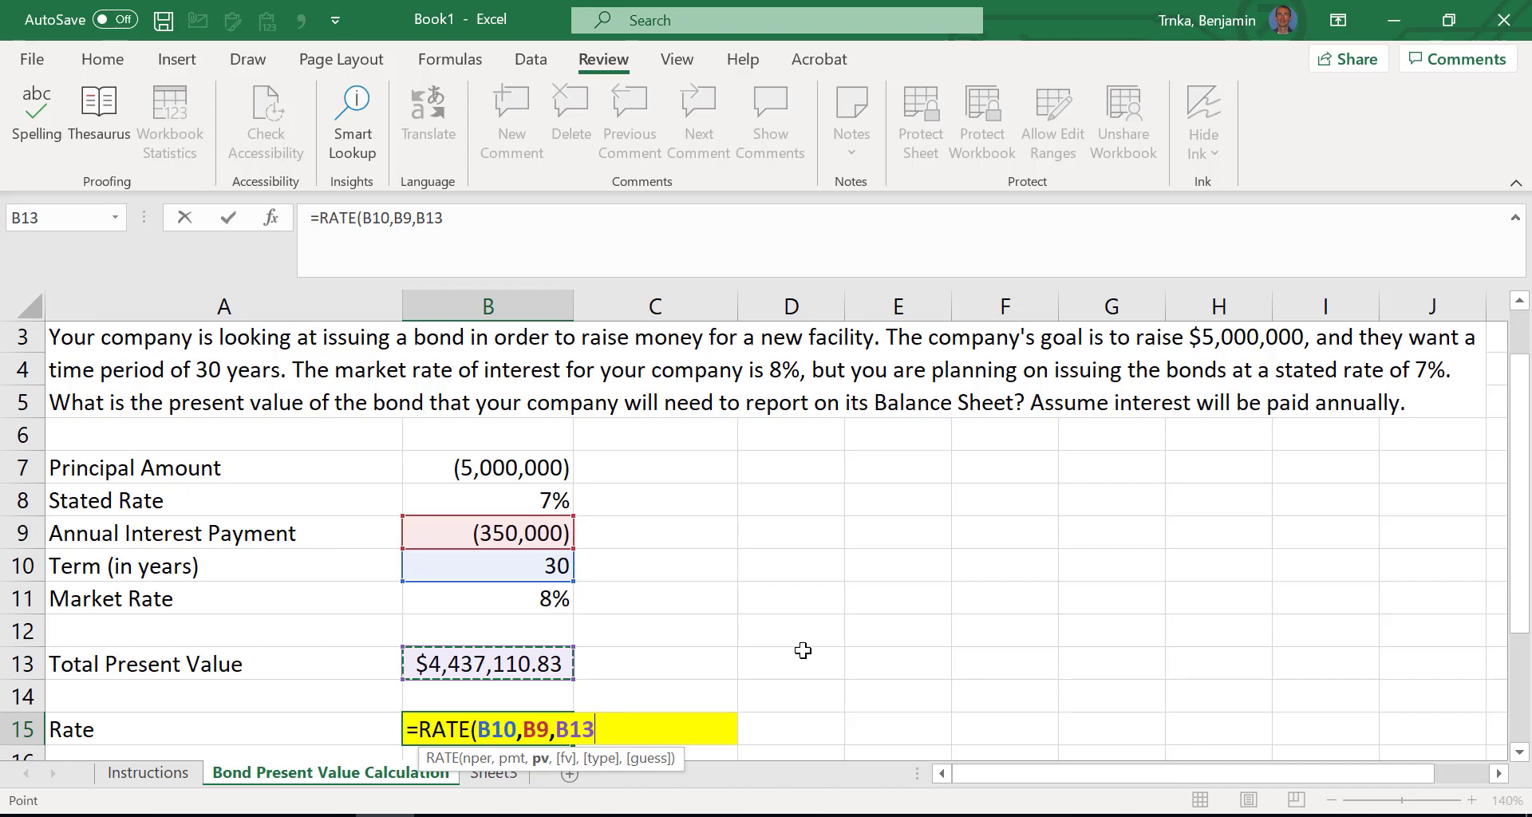
- Add the Principal Amount B7 as the fv argument of the RATE formula
{"action": "type", "text": ","}
{"action": "key", "text": "Up"}
{"action": "key", "text": "Up"}
{"action": "key", "text": "Up"}
{"action": "key", "text": "Up"}
{"action": "key", "text": "Up"}
{"action": "key", "text": "Up"}
{"action": "key", "text": "Up"}
{"action": "key", "text": "Up"}
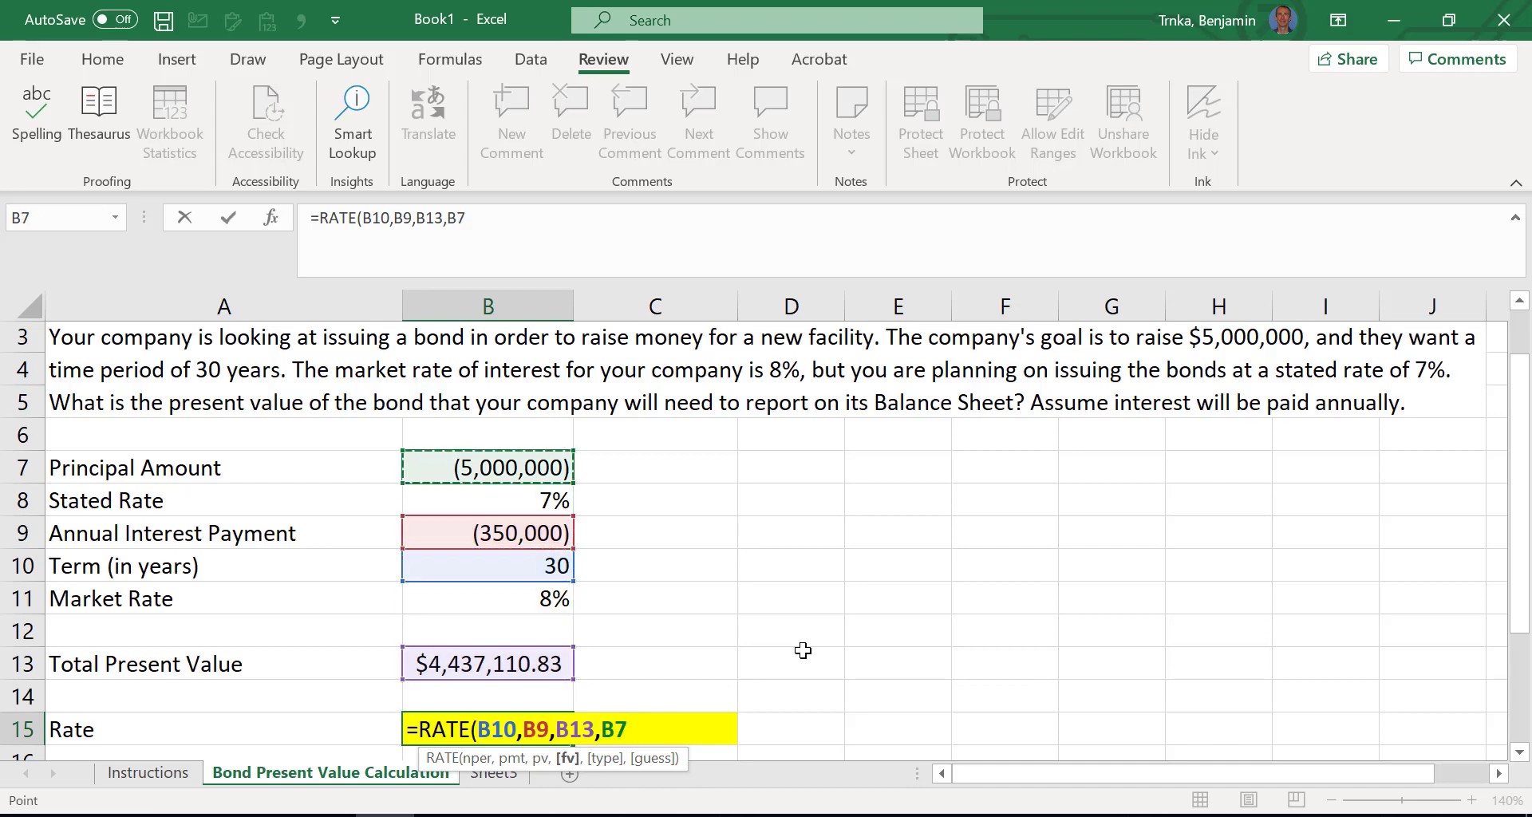
- Set the payment type to 0 (end of the period) and complete the formula =RATE(B10,B9,B13,B7,0) in B15
{"action": "type", "text": ","}
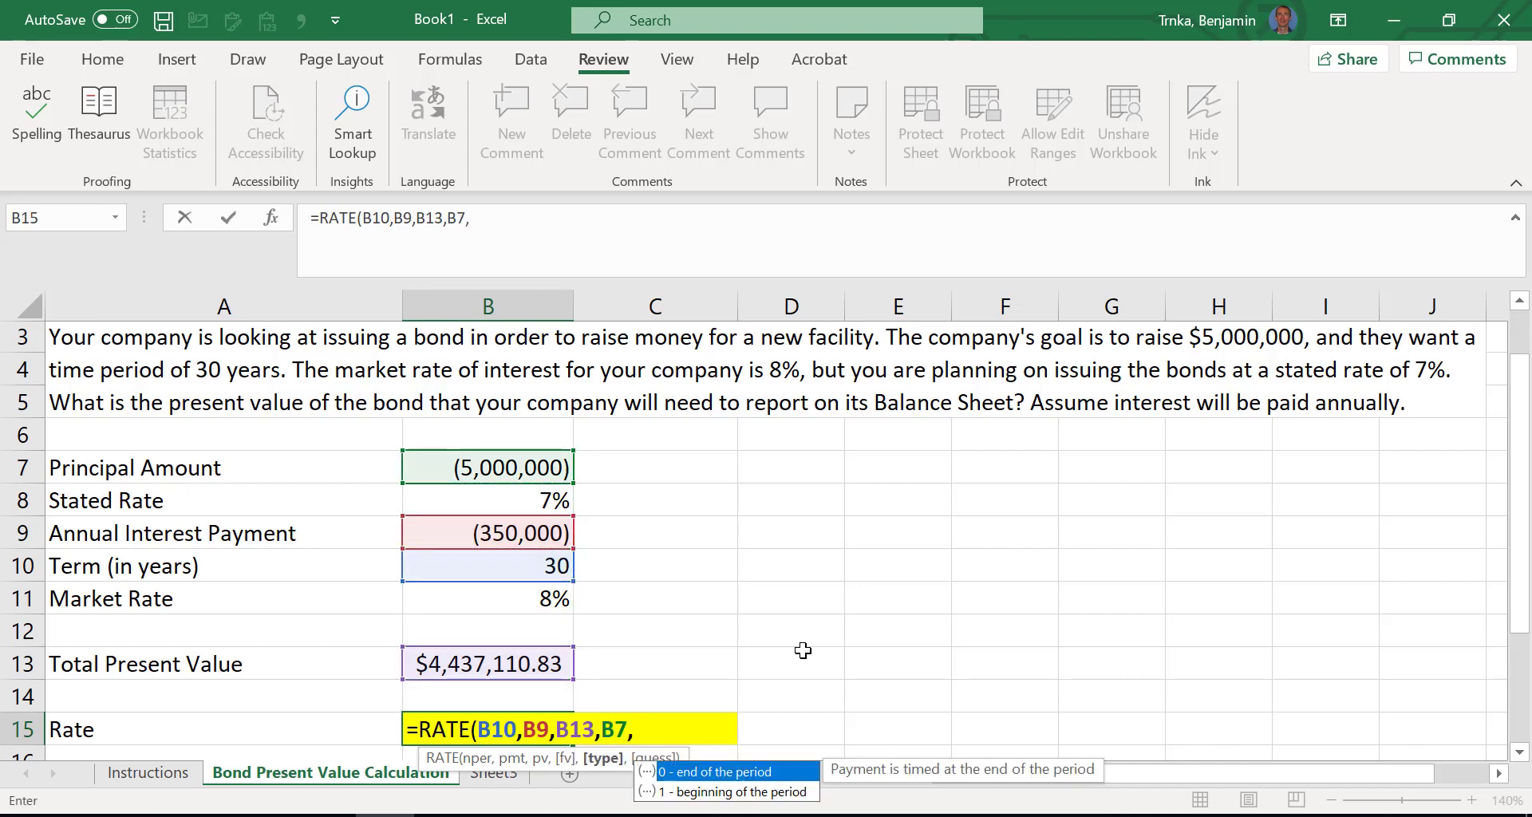
{"action": "type", "text": "0"}
{"action": "left_click_drag", "start_coordinate": [525, 762], "coordinate": [727, 597]}
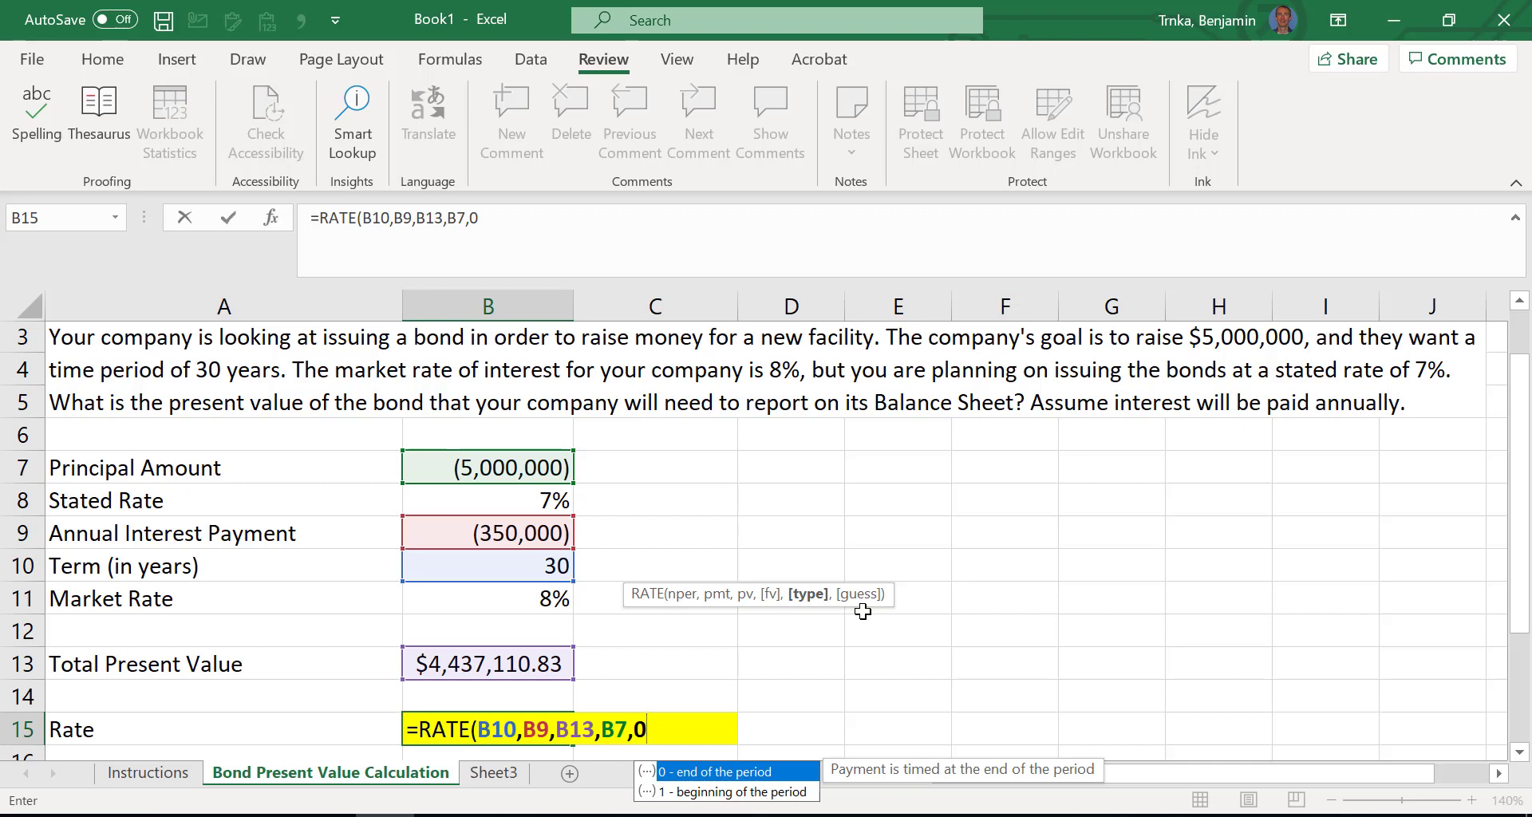
{"action": "type", "text": ")"}
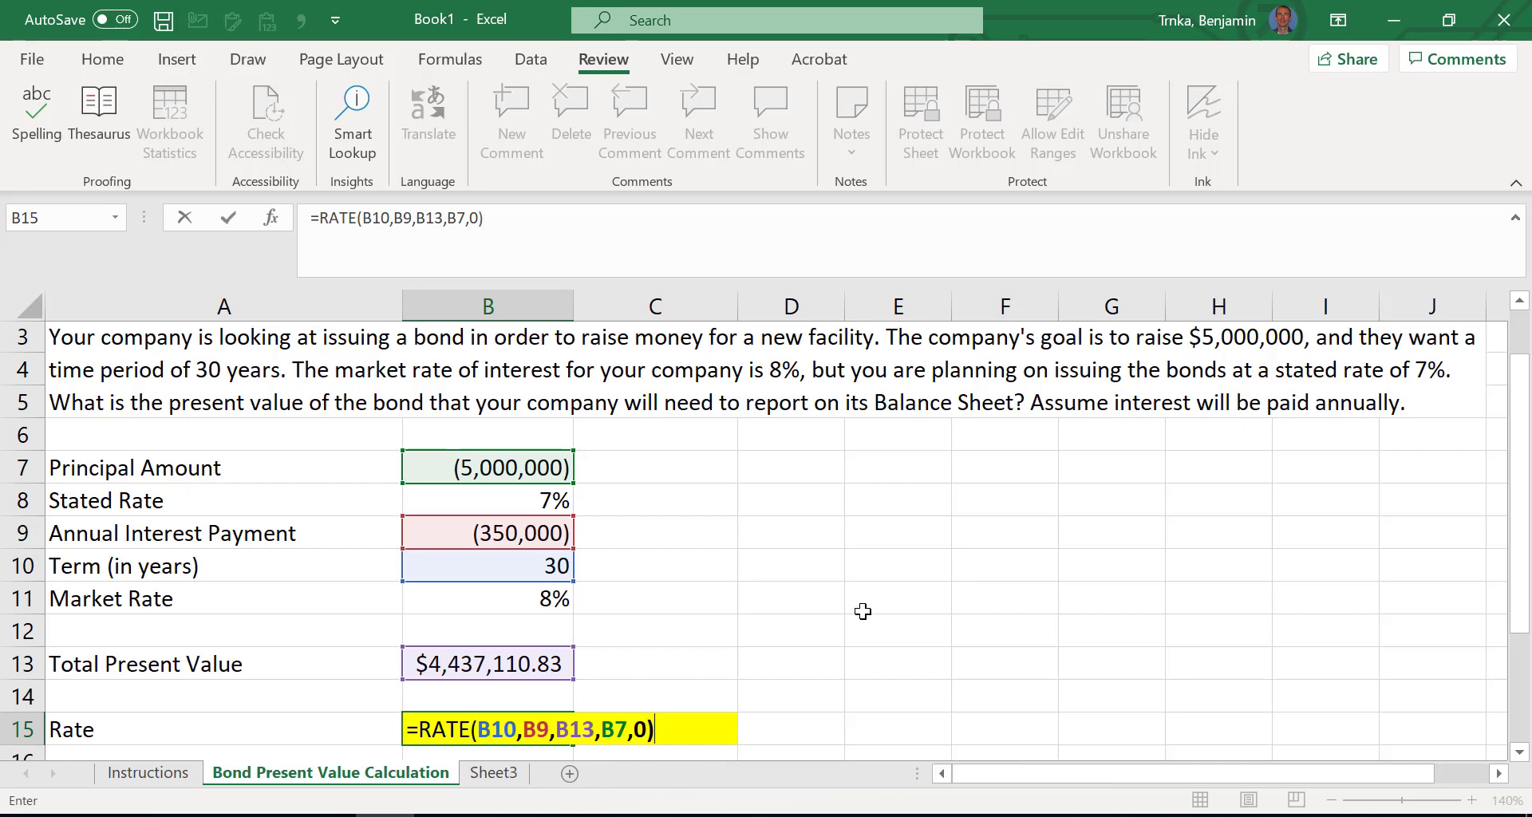
{"action": "key", "text": "Return"}
{"action": "key", "text": "Up"}
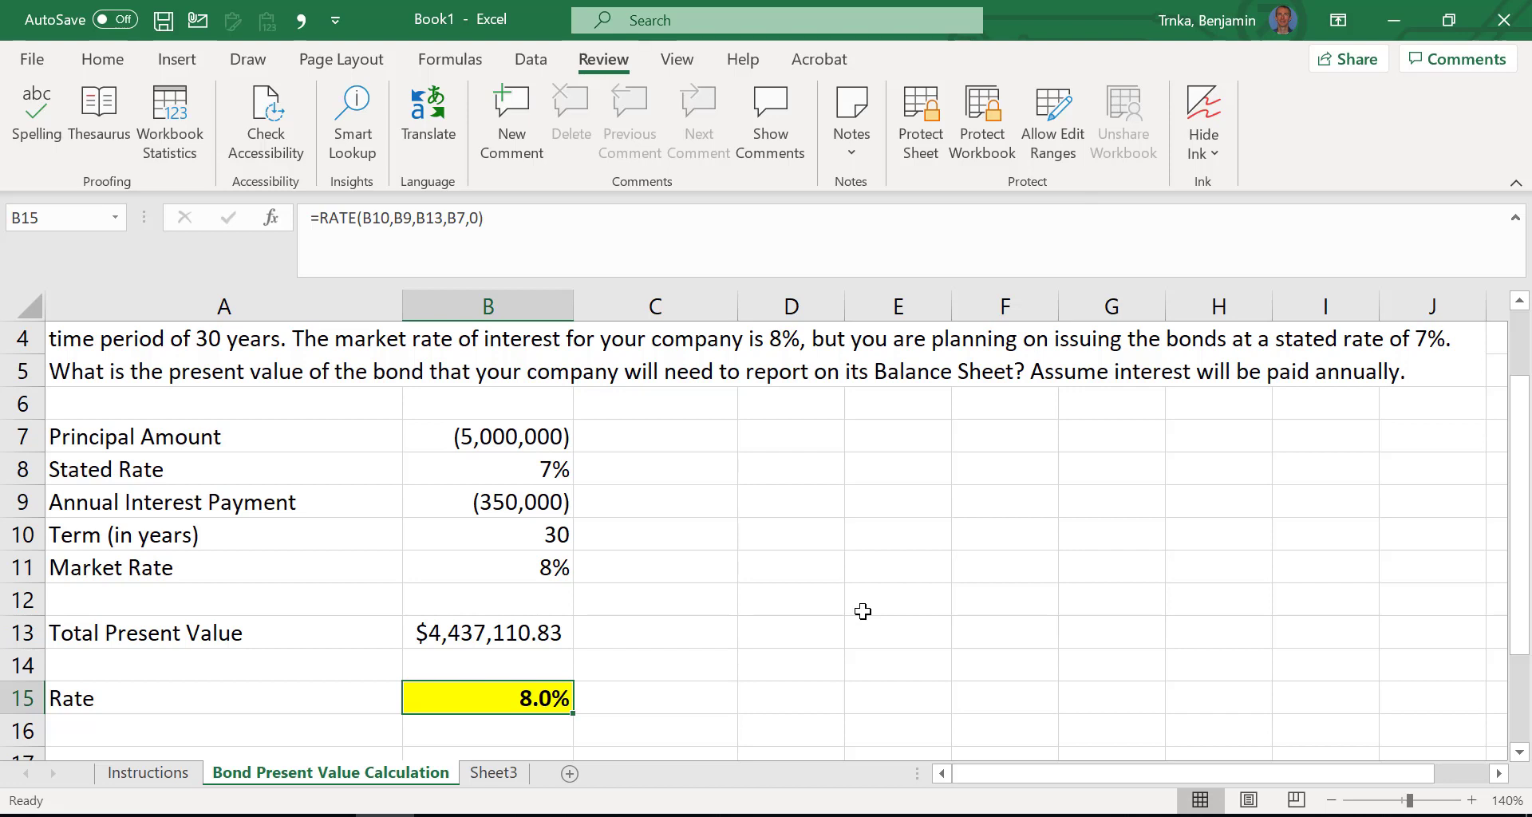
- Try a Total Present Value of 6,000,000 in B13, check the Rate in B15 and undo the entry
{"action": "key", "text": "Up"}
{"action": "key", "text": "Up"}
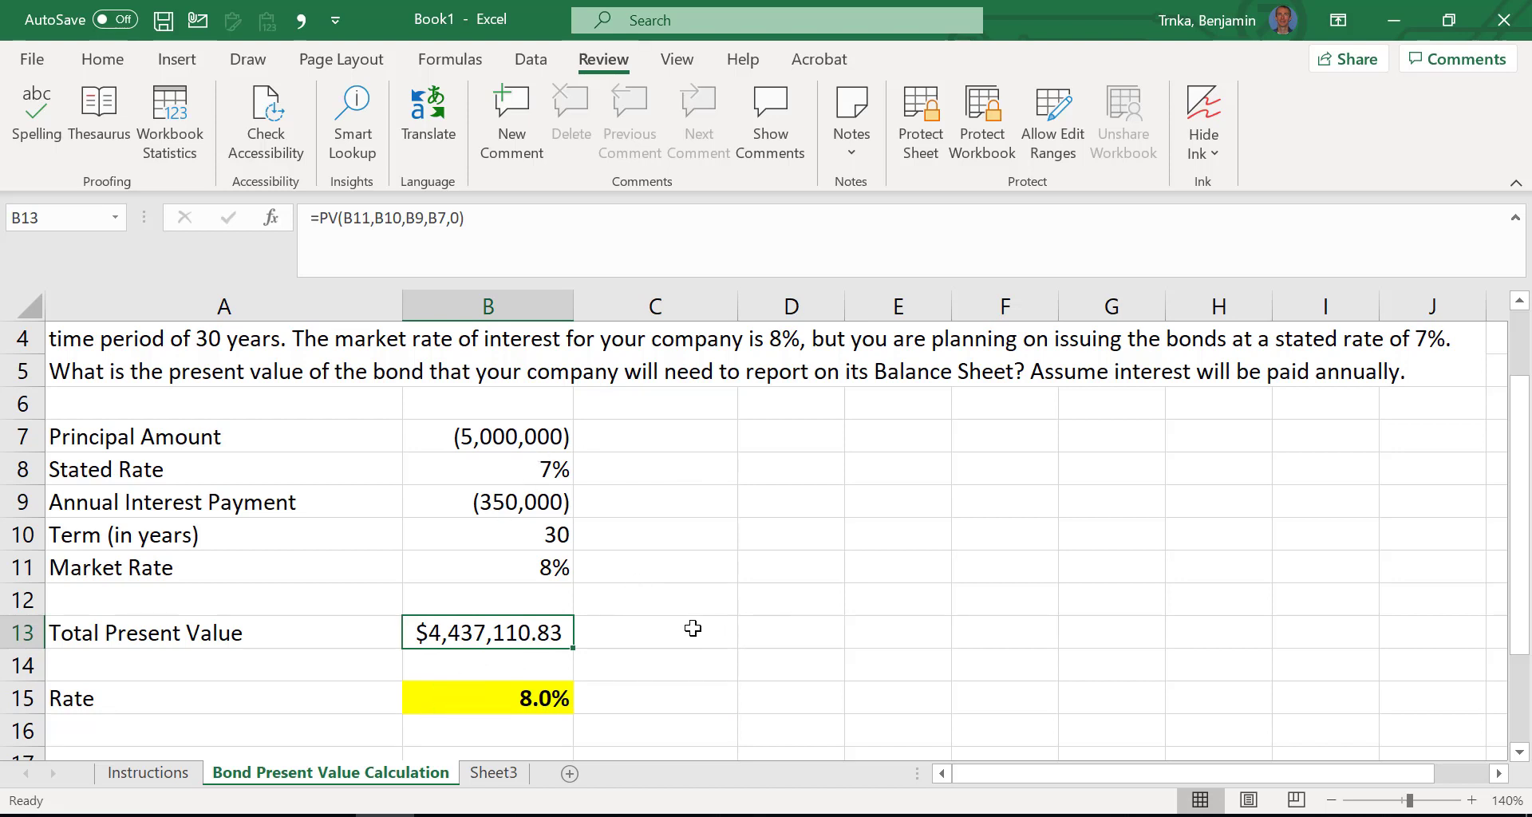
{"action": "type", "text": "6"}
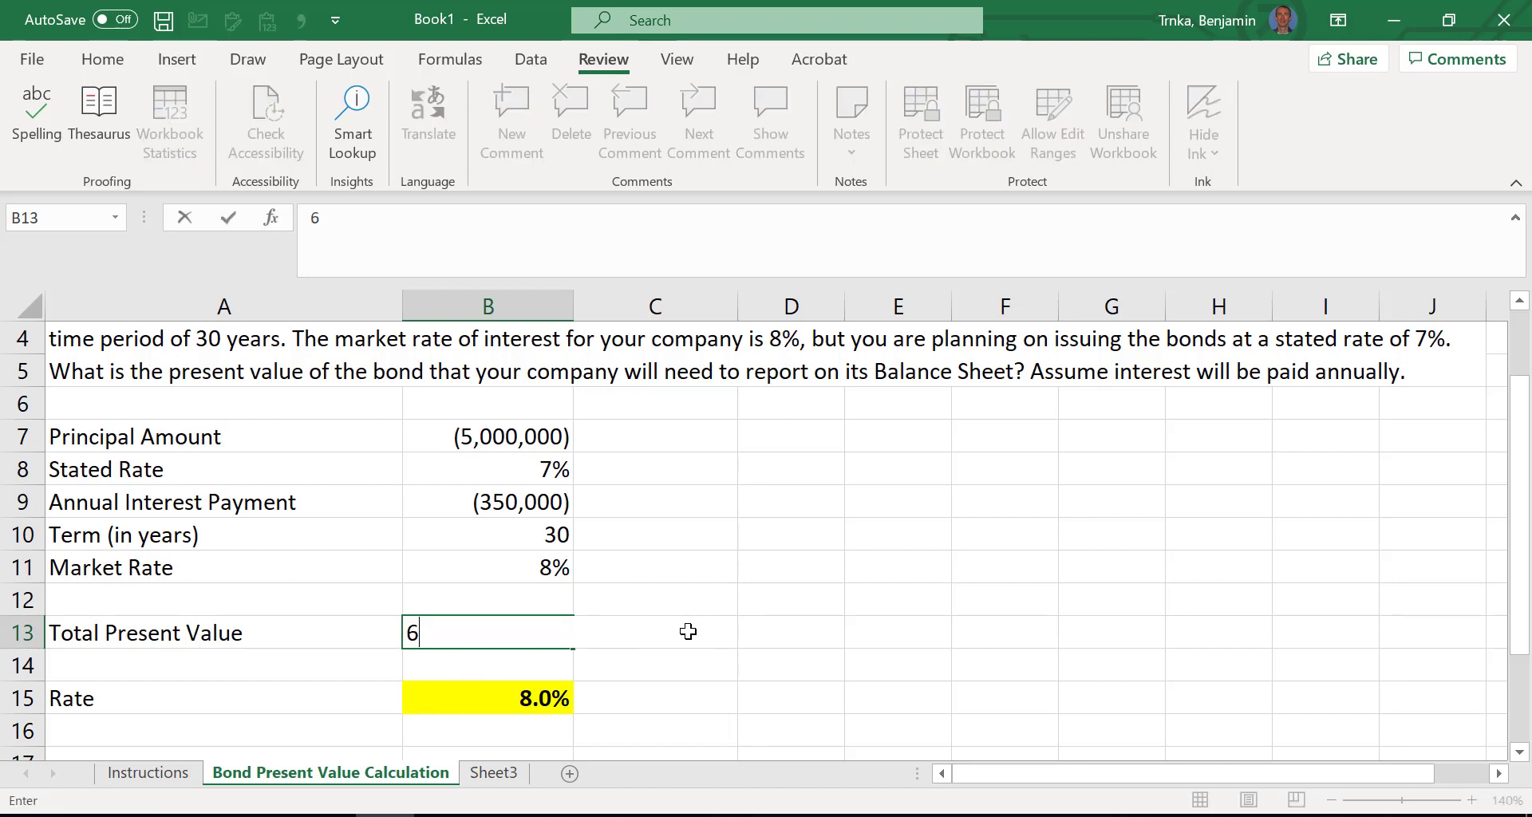
{"action": "type", "text": ",000,000"}
{"action": "key", "text": "Return"}
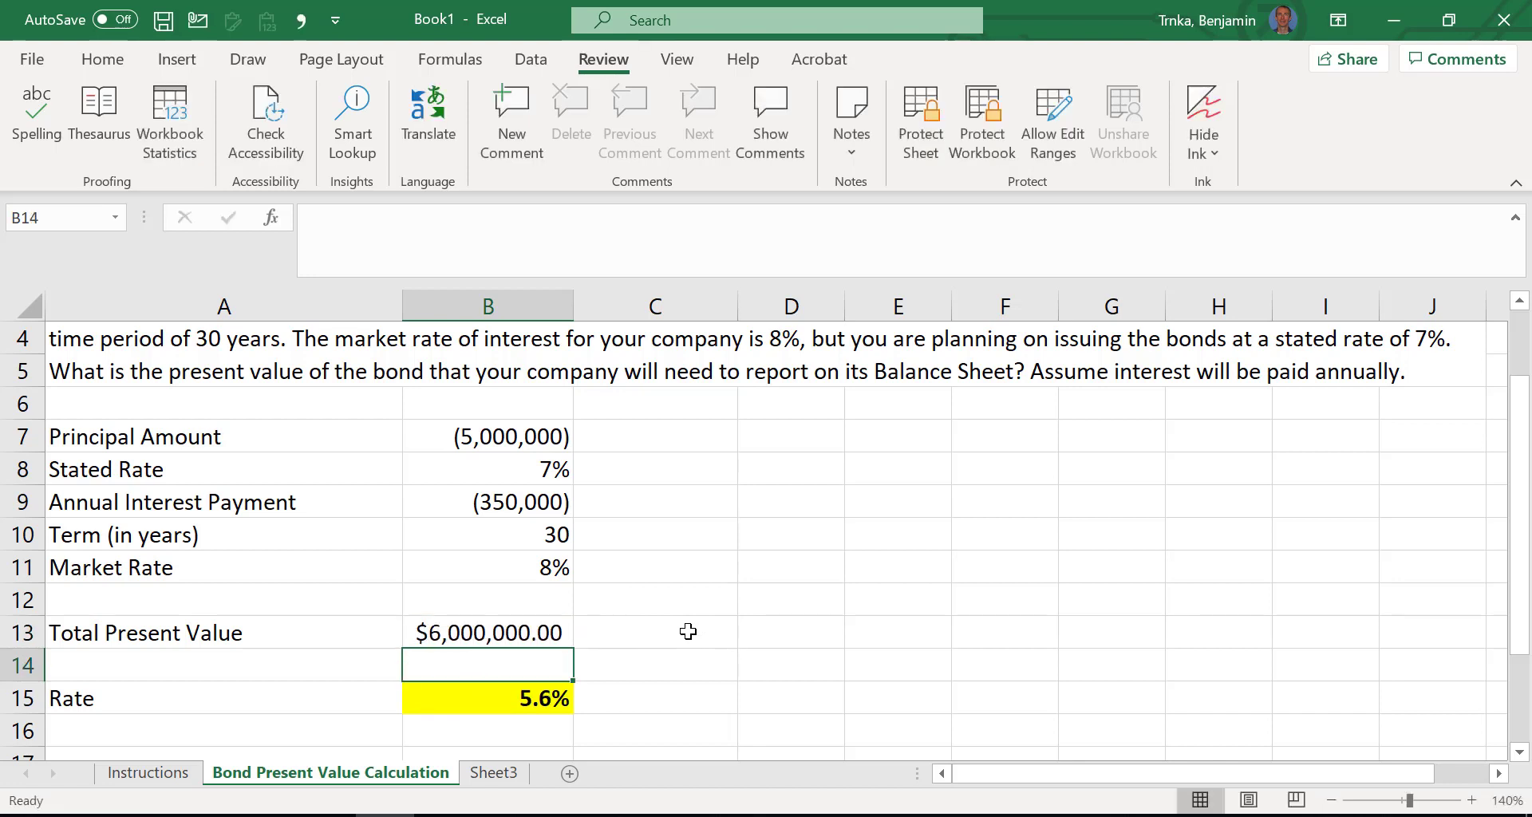
{"action": "key", "text": "Down"}
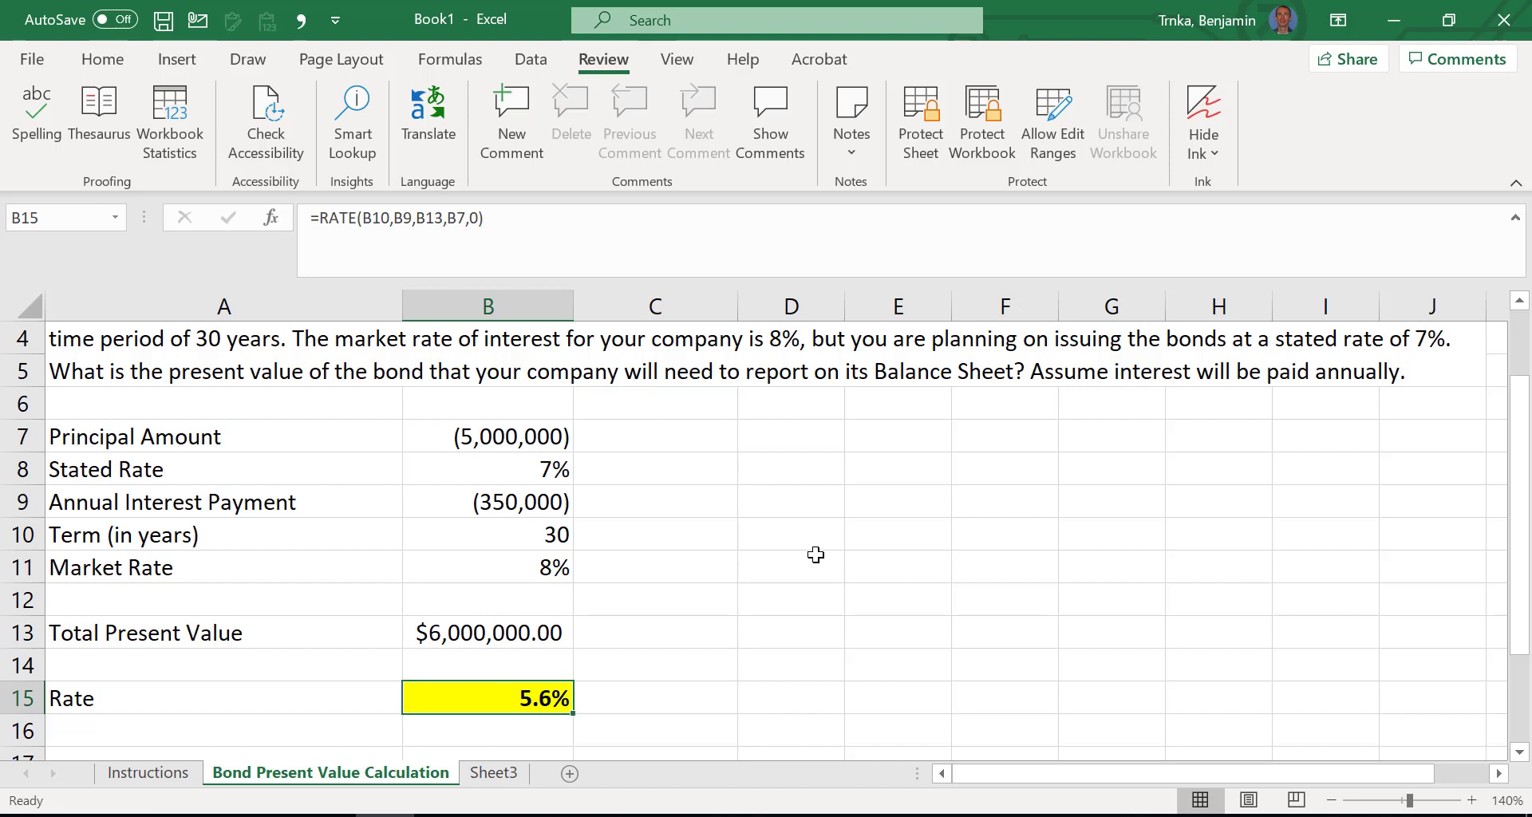
{"action": "key", "text": "ctrl+z"}
- Go to the Instructions sheet and review the goals, selecting the second goal about formatting techniques in A3
{"action": "left_click", "coordinate": [148, 773]}
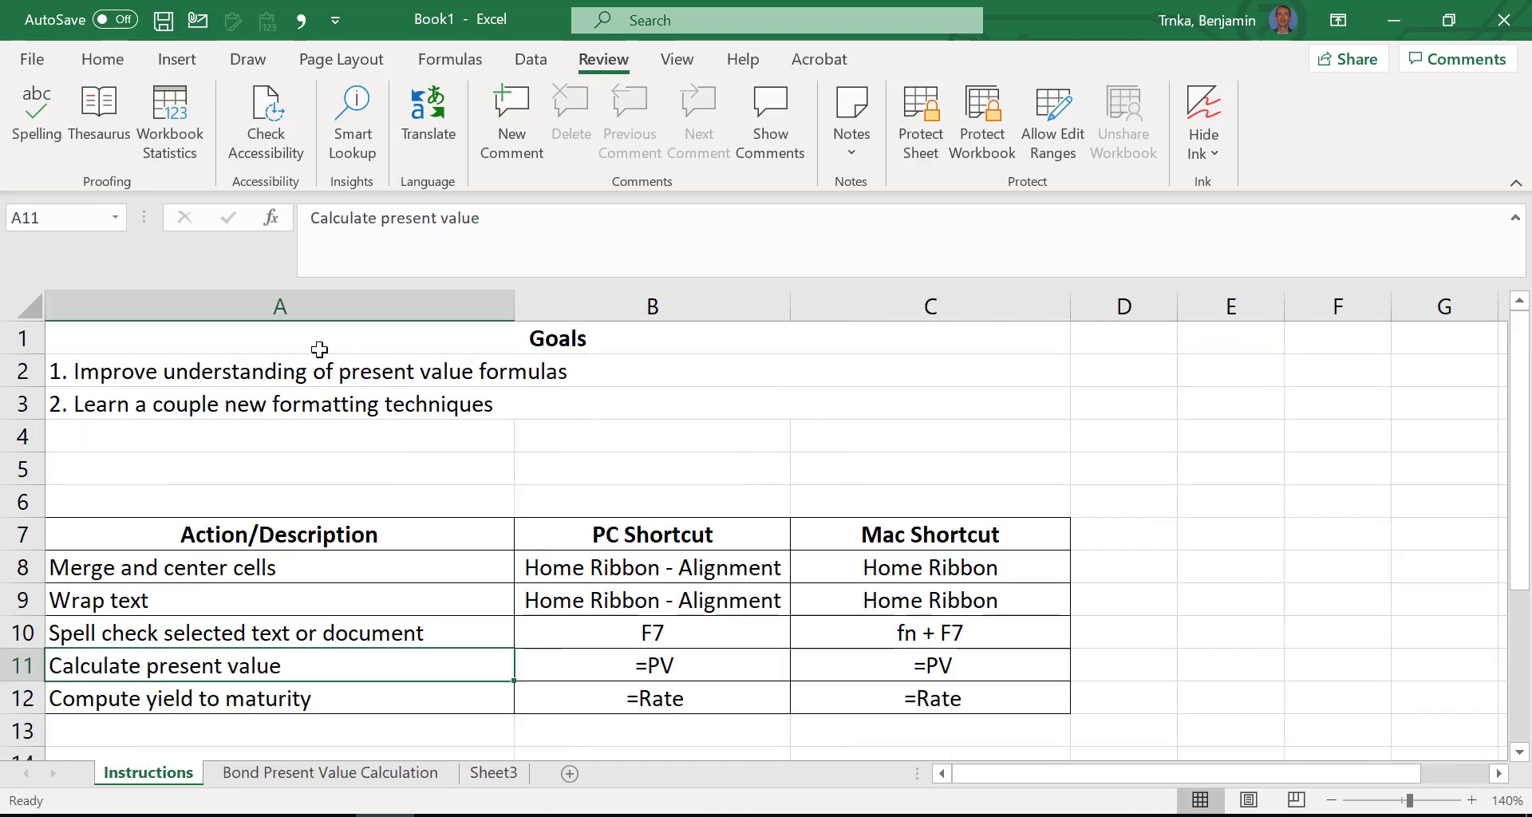
{"action": "left_click", "coordinate": [270, 399]}
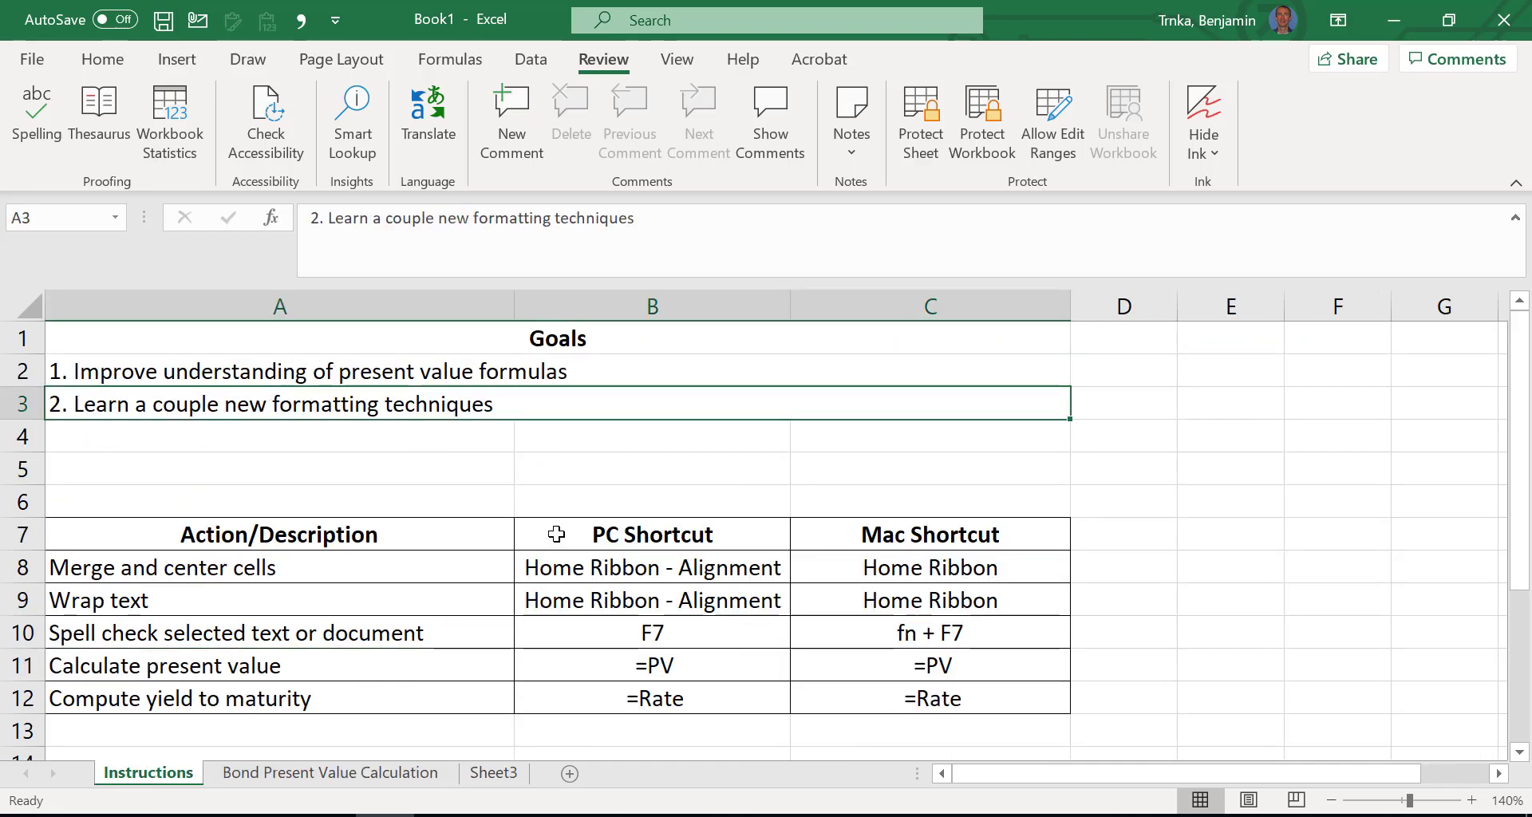